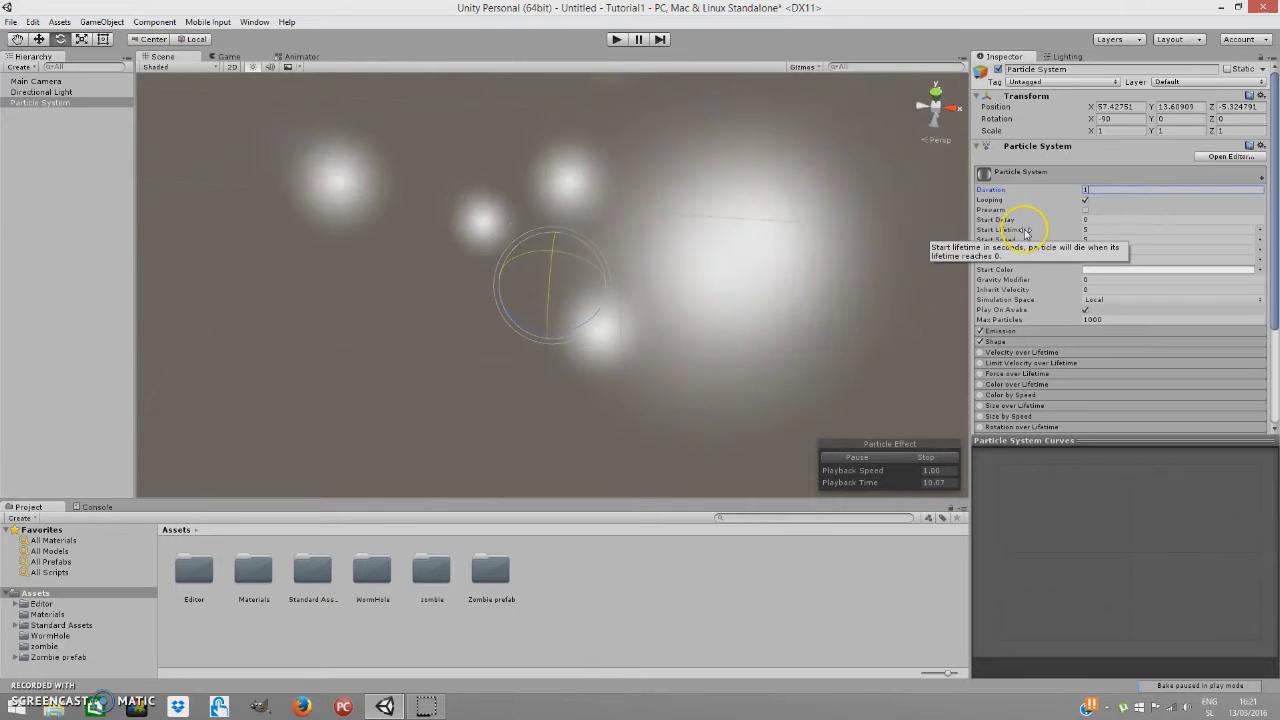
Step: Set the particle system's Start Lifetime to 1 and its Start Speed to 0
{"action": "left_click", "coordinate": [1093, 227]}
{"action": "type", "text": "1"}
{"action": "left_click", "coordinate": [1101, 241]}
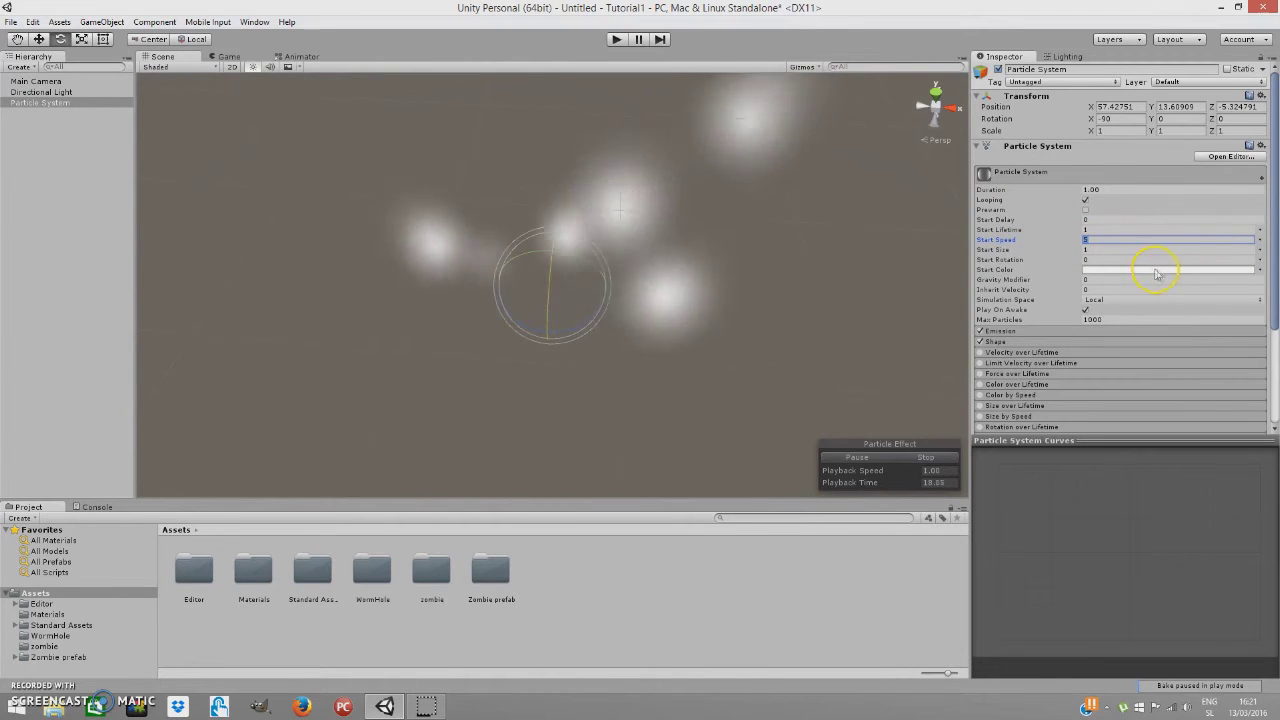
{"action": "type", "text": "0"}
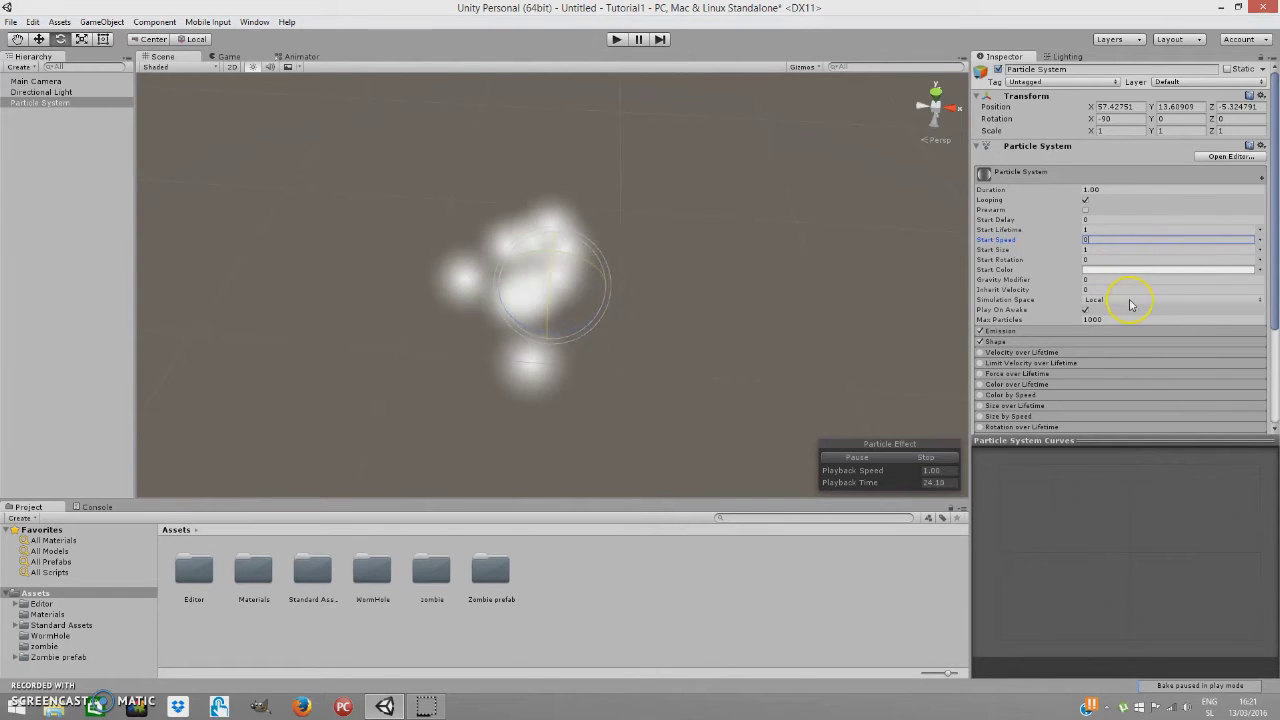
Step: Expand the particle system's Shape and Renderer modules and change the Render Mode to Mesh
{"action": "scroll", "coordinate": [1105, 285], "scroll_direction": "down", "scroll_amount": 1}
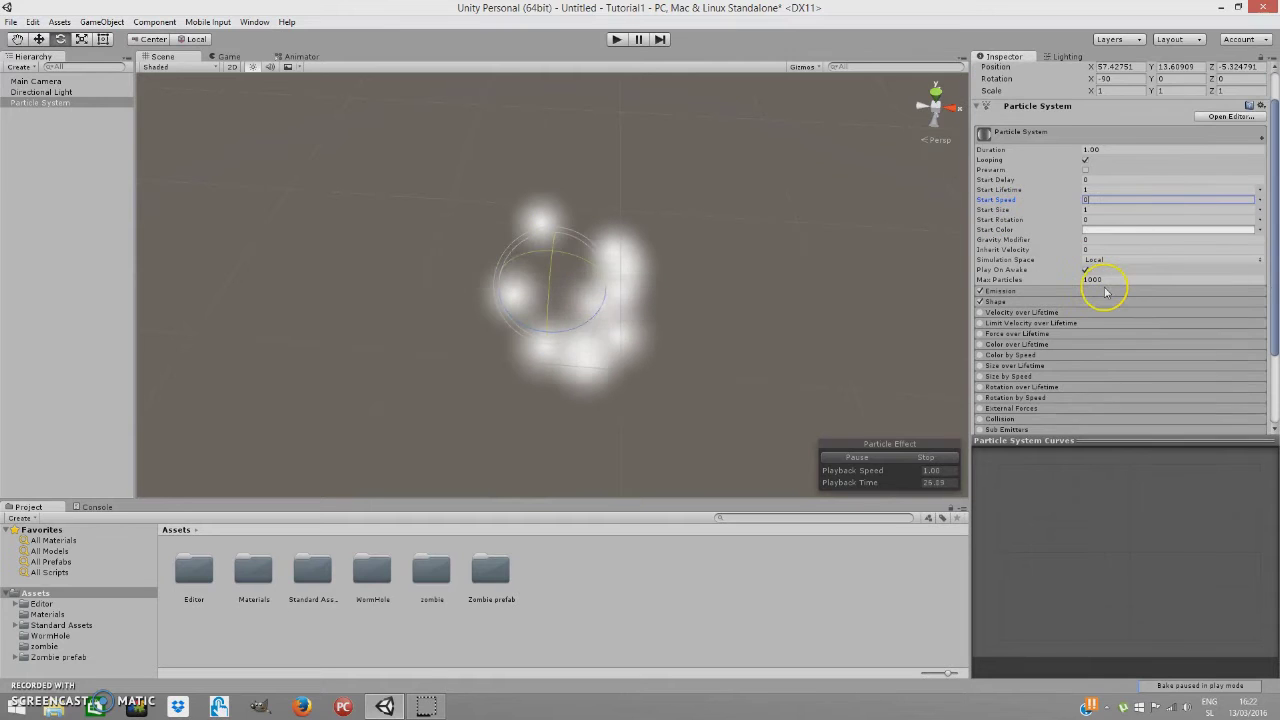
{"action": "scroll", "coordinate": [1090, 268], "scroll_direction": "down", "scroll_amount": 1}
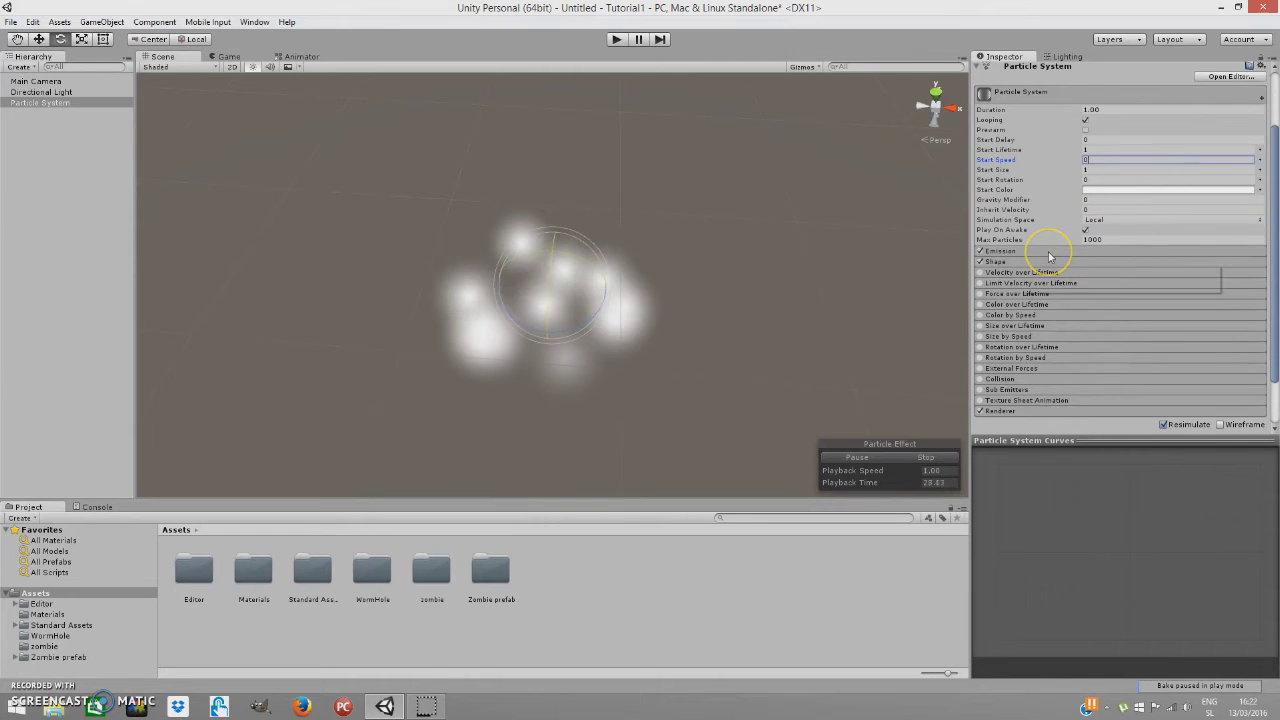
{"action": "left_click", "coordinate": [1040, 262]}
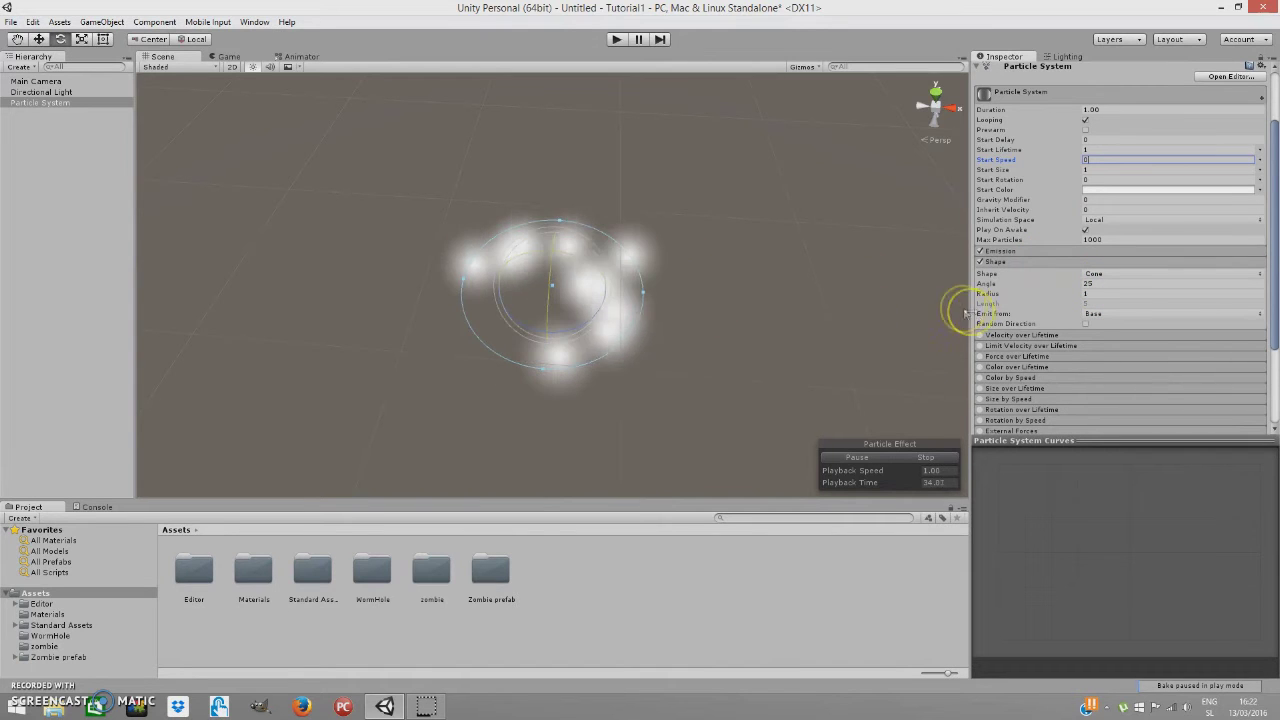
{"action": "scroll", "coordinate": [1034, 410], "scroll_direction": "down", "scroll_amount": 3}
{"action": "left_click", "coordinate": [1026, 349]}
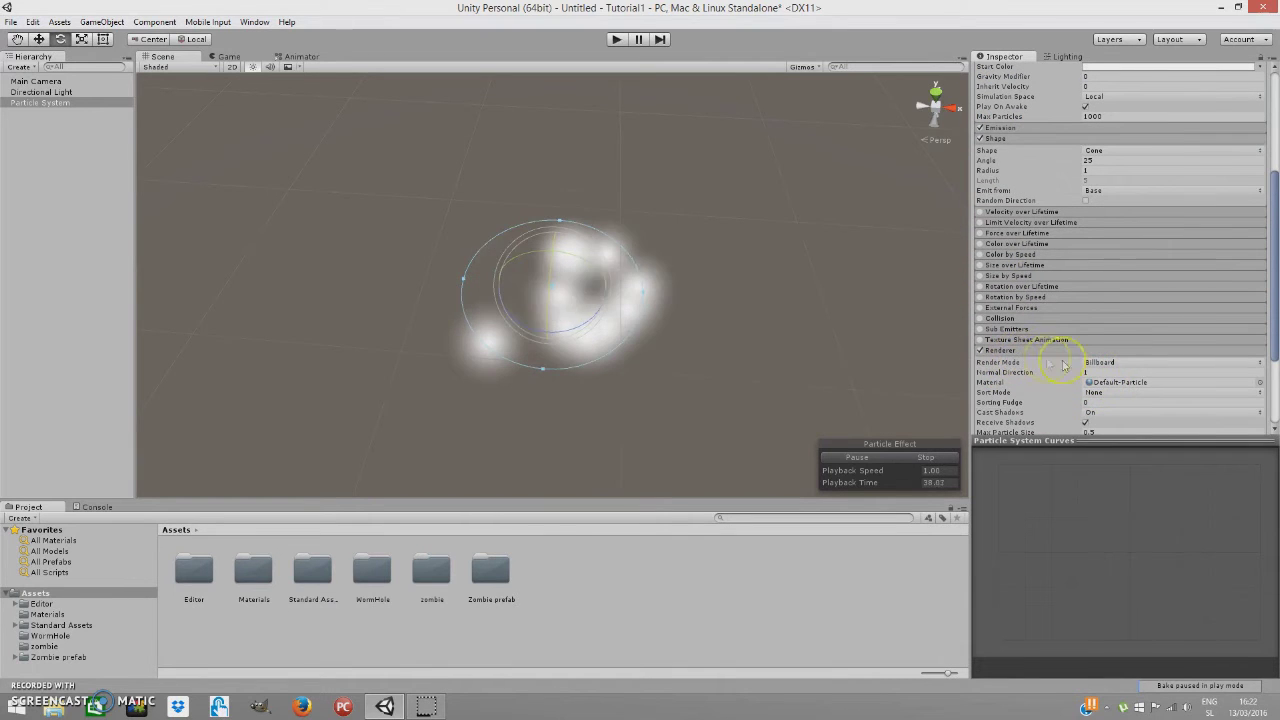
{"action": "left_click", "coordinate": [1105, 362]}
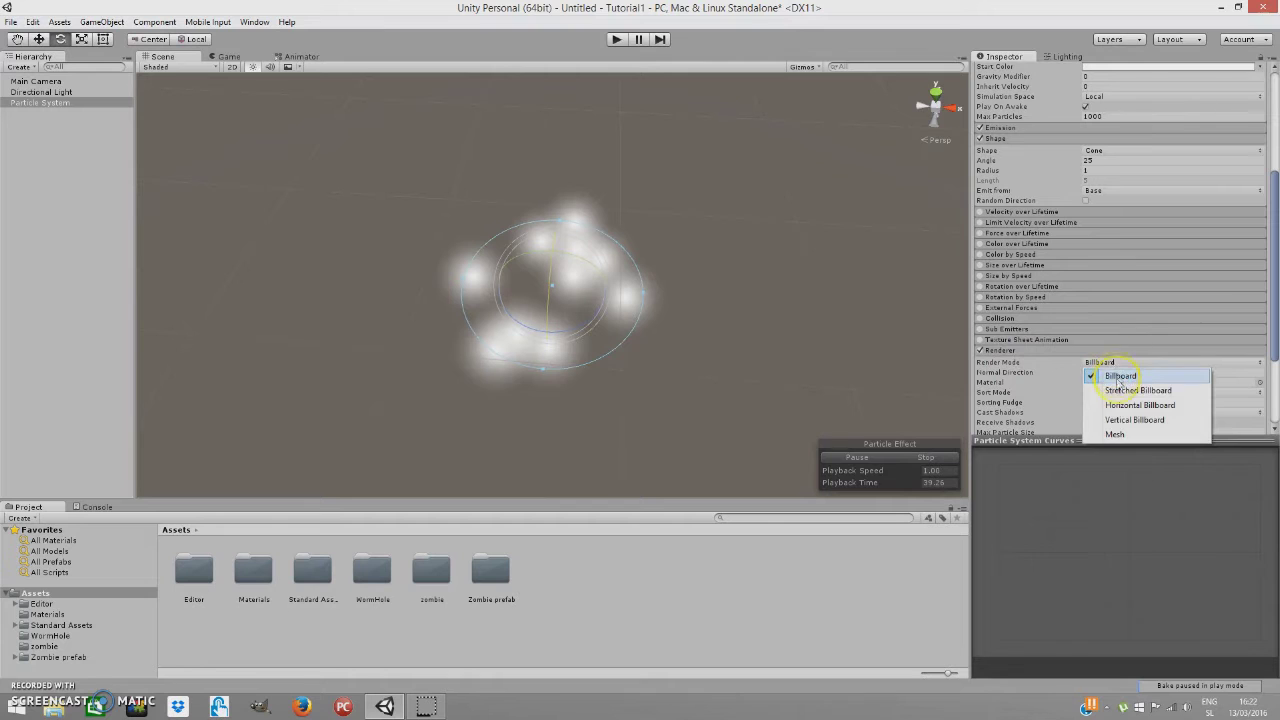
{"action": "left_click", "coordinate": [1114, 434]}
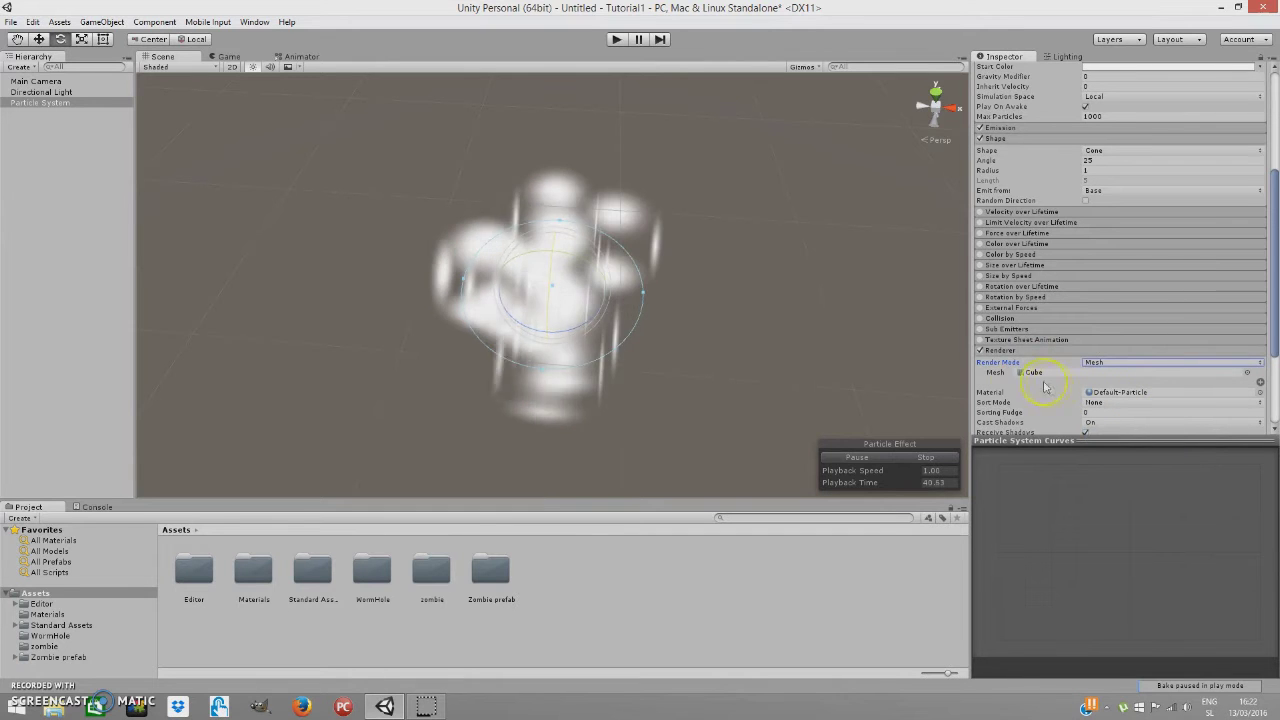
Step: Replace the Renderer's Cube mesh with WaterPlaneMesh
{"action": "left_click", "coordinate": [1248, 373]}
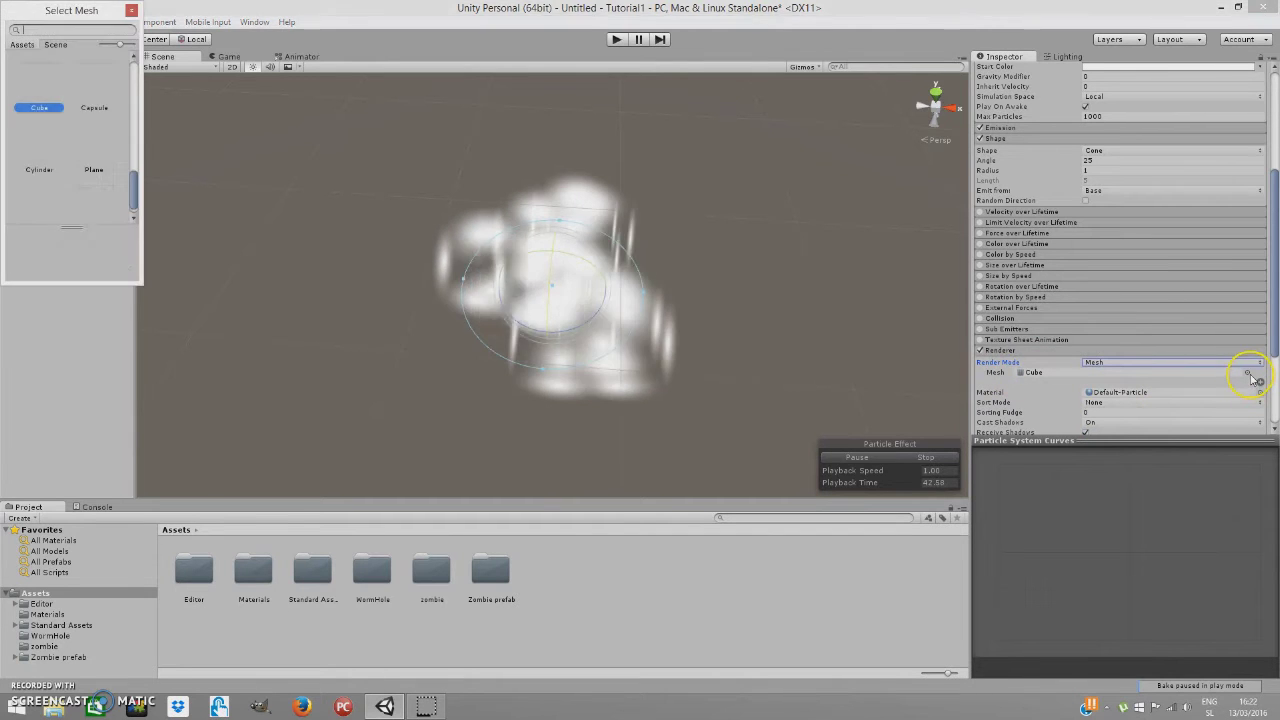
{"action": "mouse_move", "coordinate": [136, 180]}
{"action": "left_mouse_down"}
{"action": "mouse_move", "coordinate": [136, 78]}
{"action": "mouse_move", "coordinate": [130, 175]}
{"action": "left_mouse_up"}
{"action": "left_click", "coordinate": [97, 100]}
{"action": "left_click", "coordinate": [100, 103]}
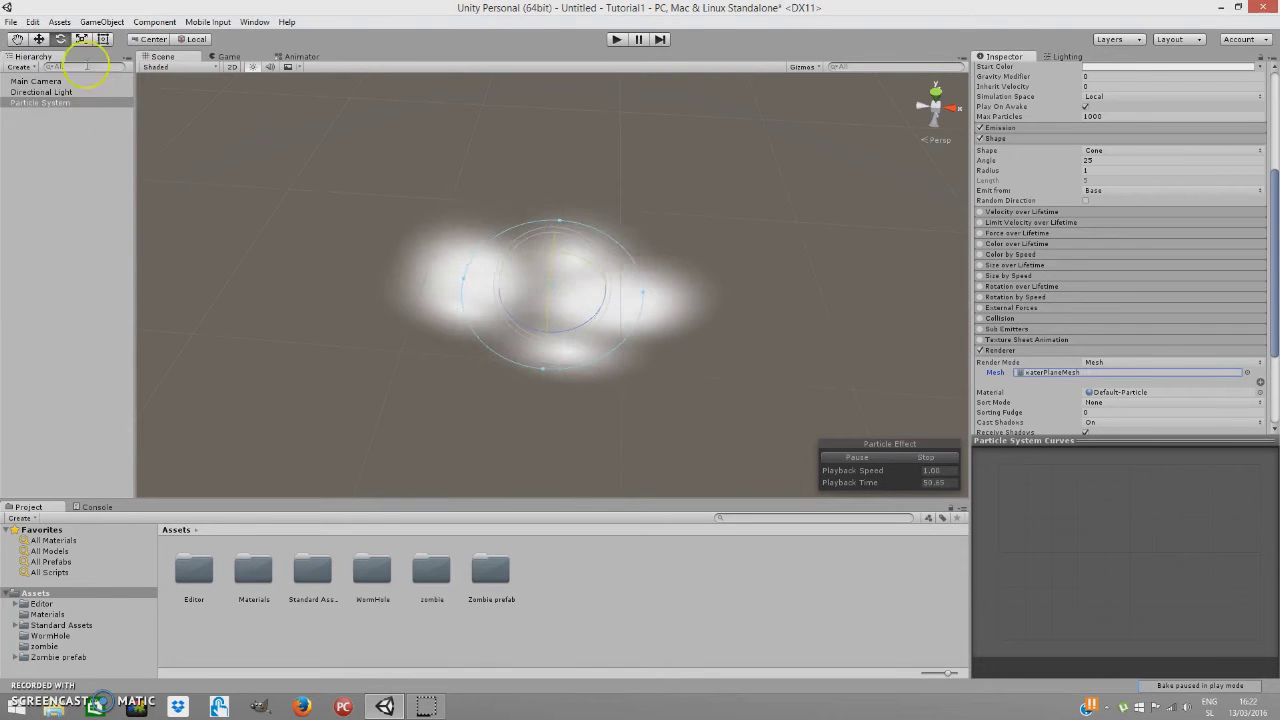
{"action": "right_click_drag", "start_coordinate": [766, 360], "coordinate": [995, 220]}
{"action": "left_click", "coordinate": [66, 23]}
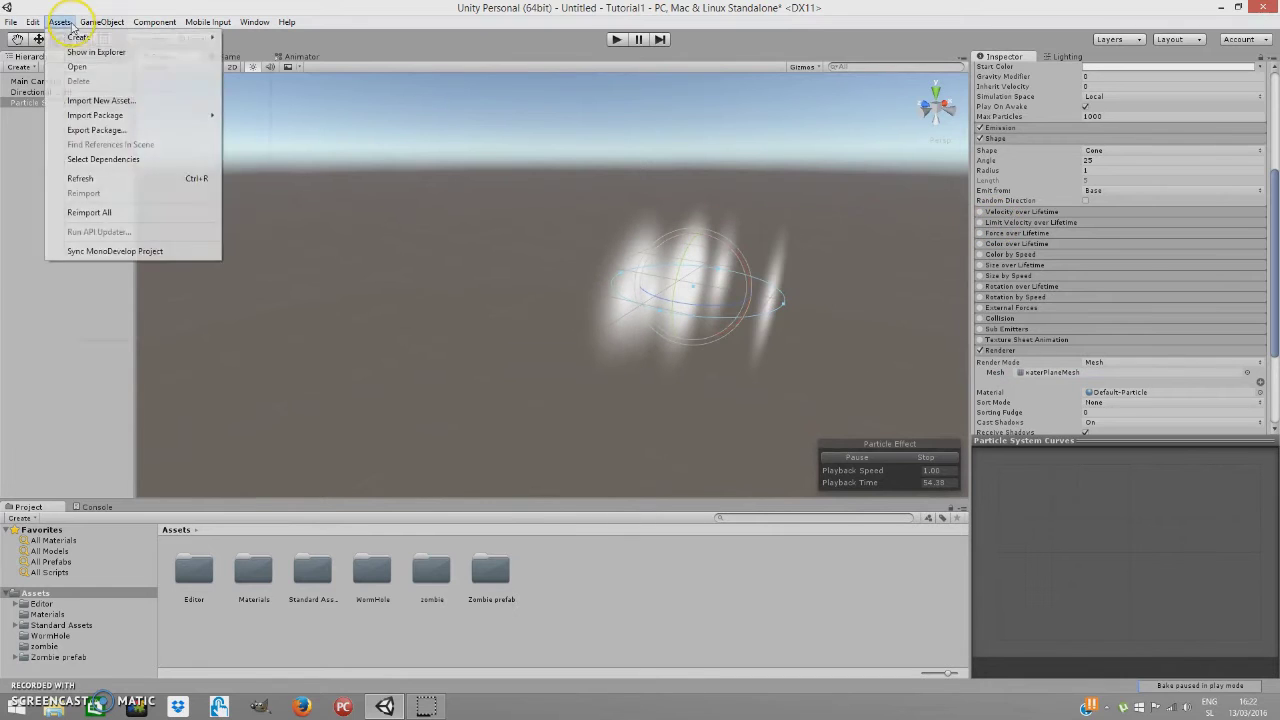
{"action": "mouse_move", "coordinate": [117, 118]}
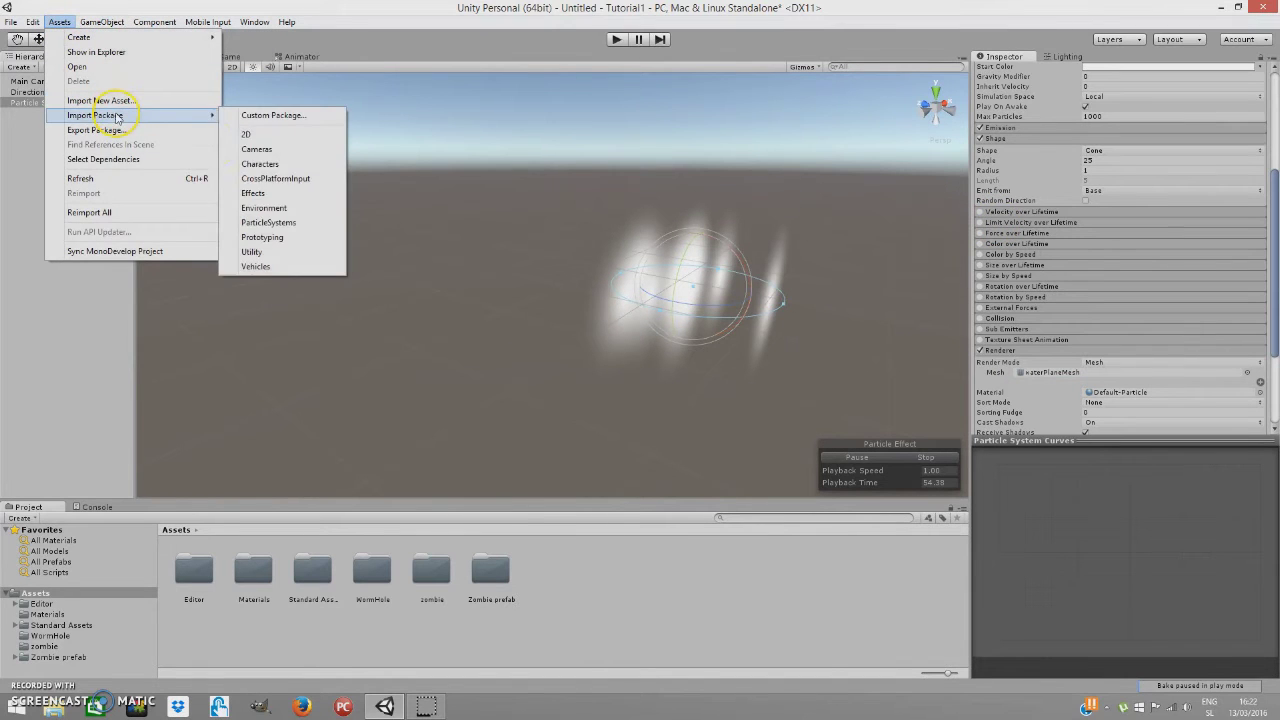
{"action": "left_click", "coordinate": [38, 418]}
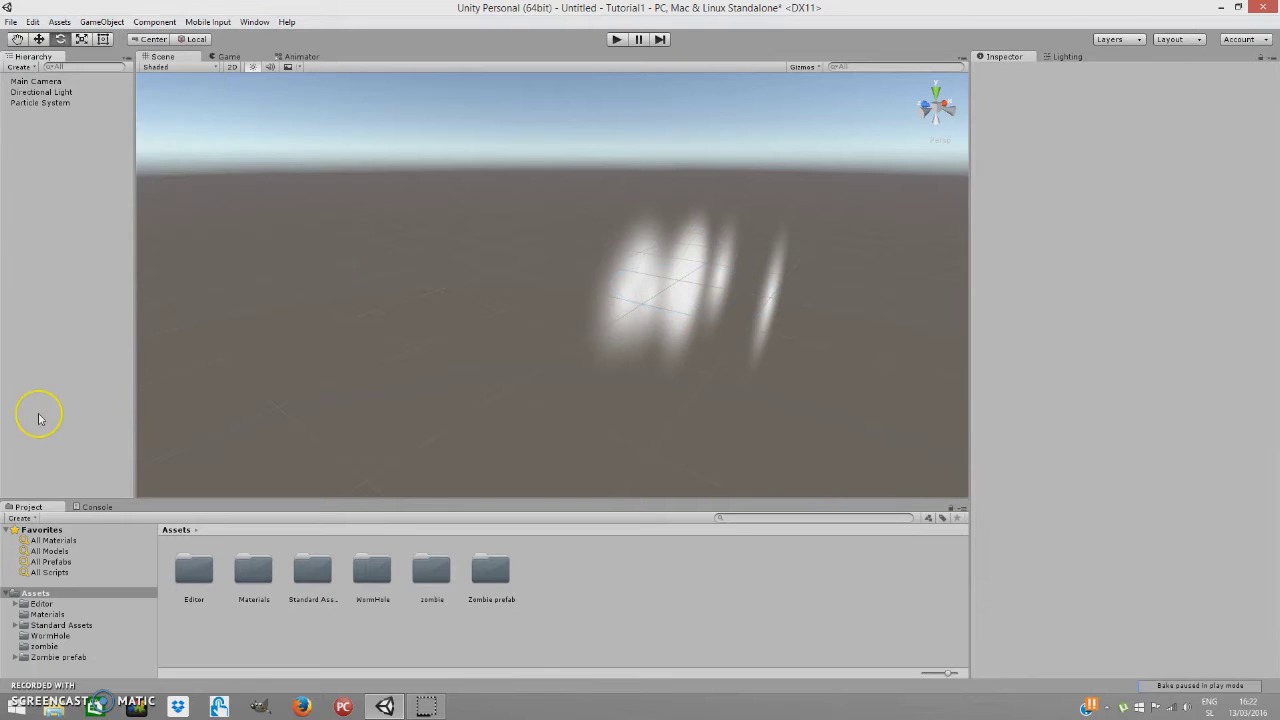
Step: Select the particle system in the scene, rotate it around its X axis and set its X rotation to 0
{"action": "left_click", "coordinate": [684, 314]}
{"action": "left_click_drag", "start_coordinate": [684, 314], "coordinate": [796, 310], "text": "alt"}
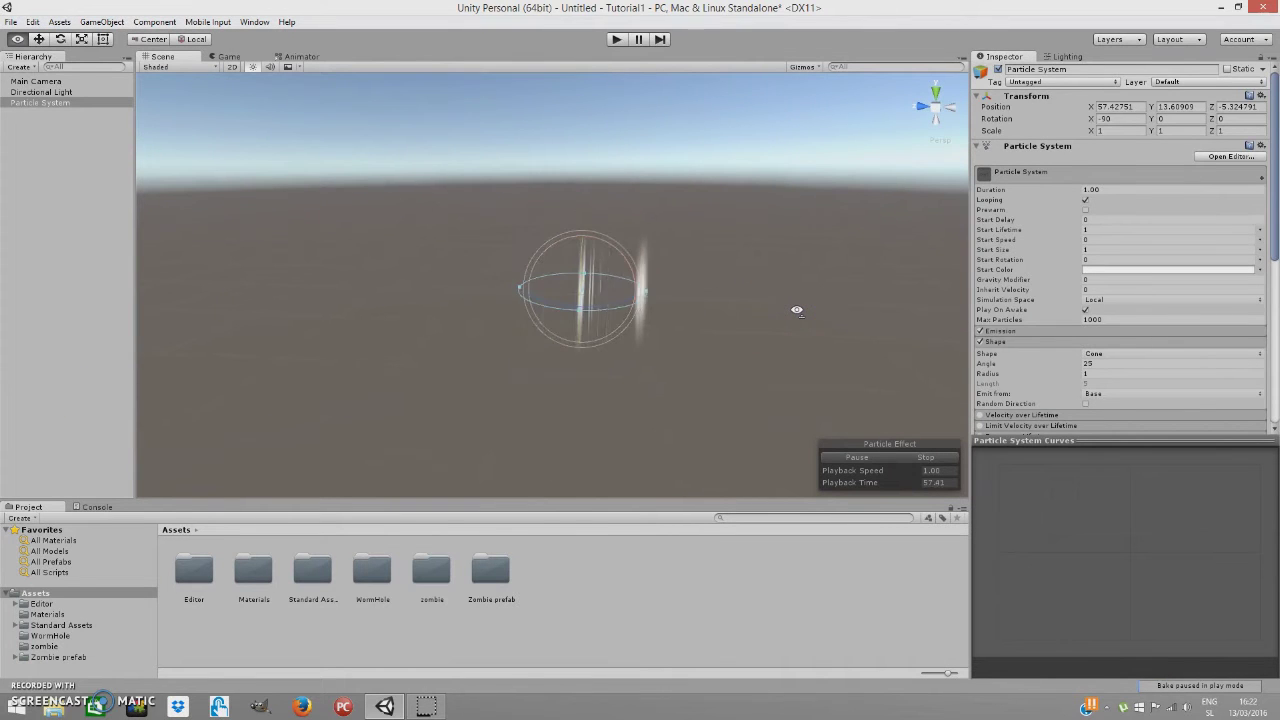
{"action": "left_click_drag", "start_coordinate": [514, 251], "coordinate": [537, 255], "text": "alt"}
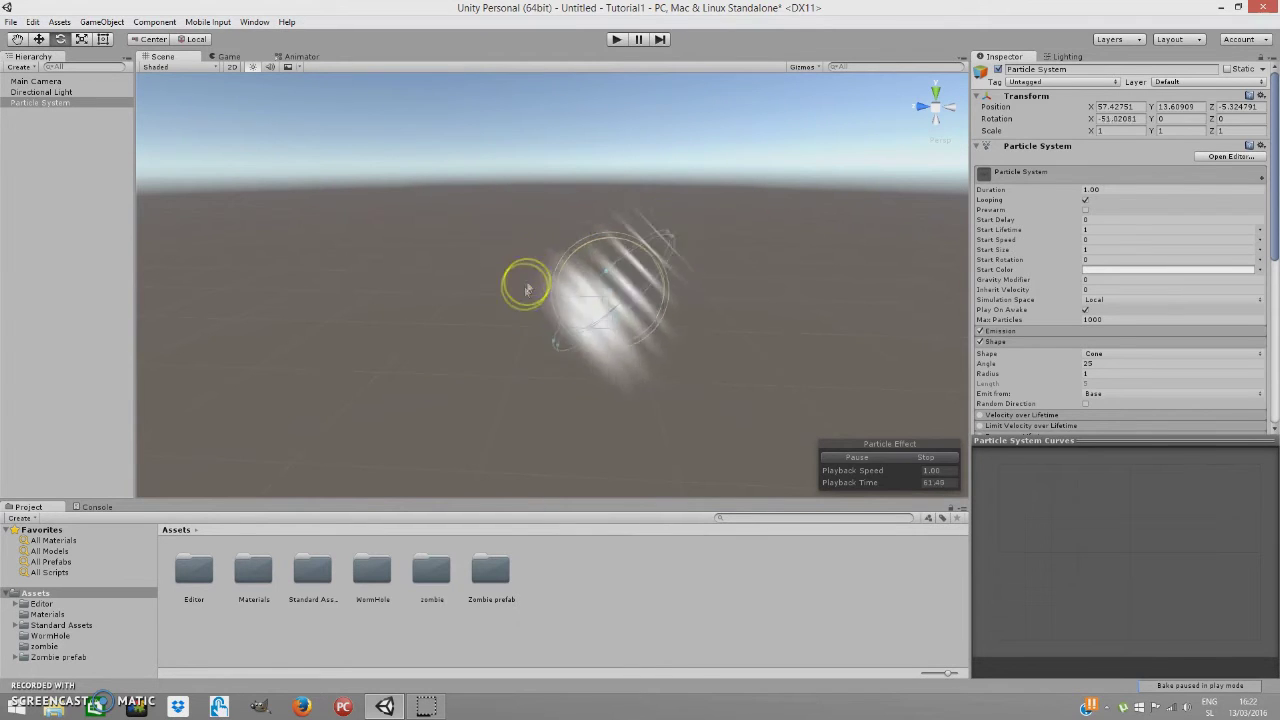
{"action": "left_click_drag", "start_coordinate": [537, 279], "coordinate": [477, 397]}
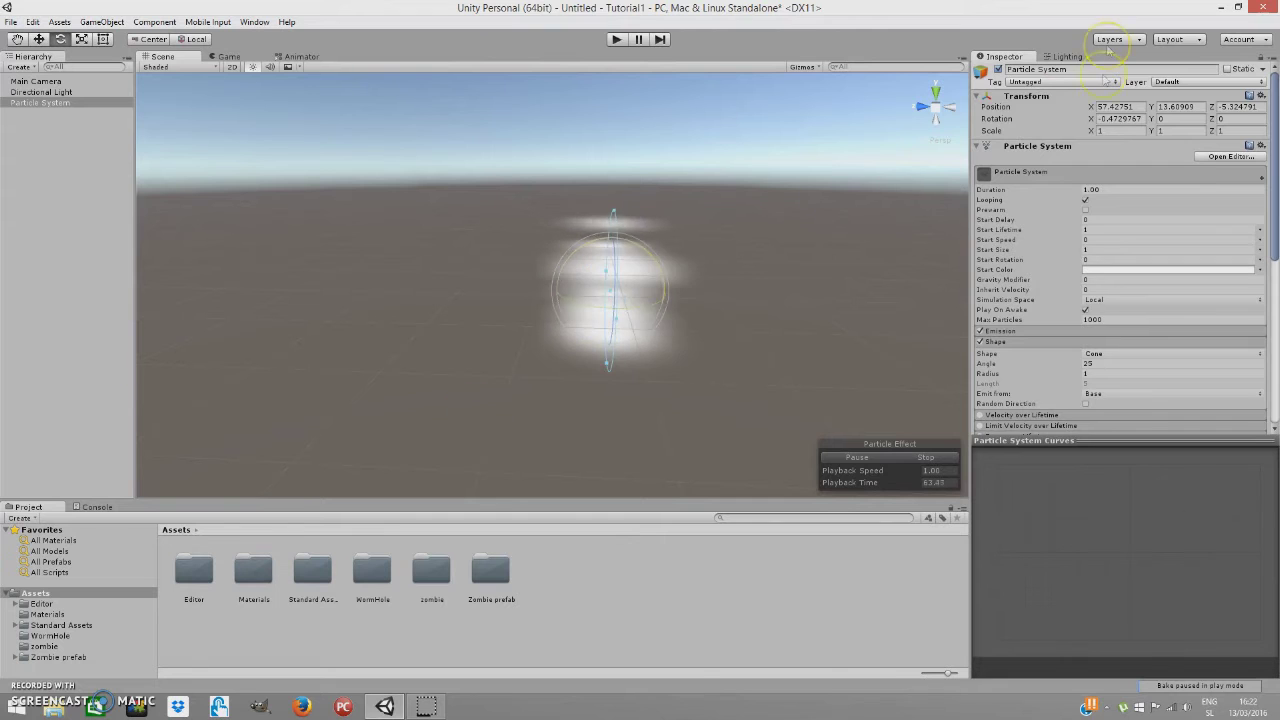
{"action": "left_click", "coordinate": [1118, 118]}
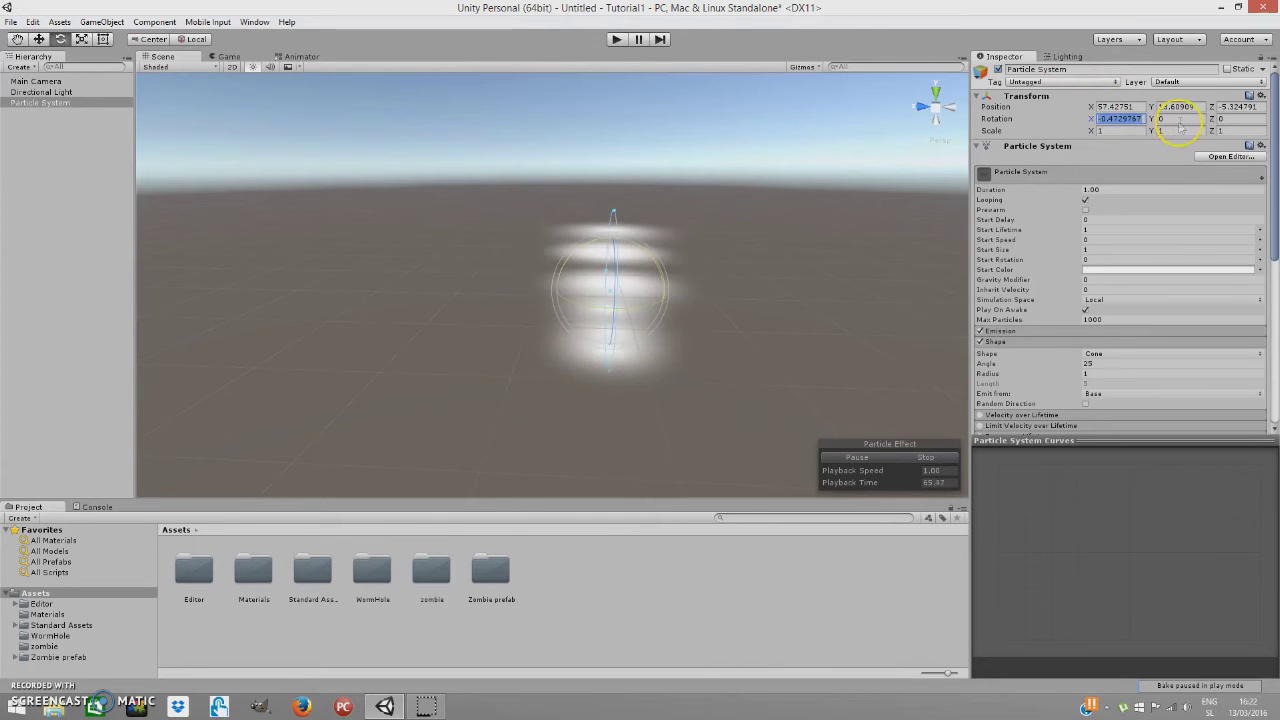
{"action": "left_click_drag", "start_coordinate": [860, 228], "coordinate": [671, 249], "text": "alt"}
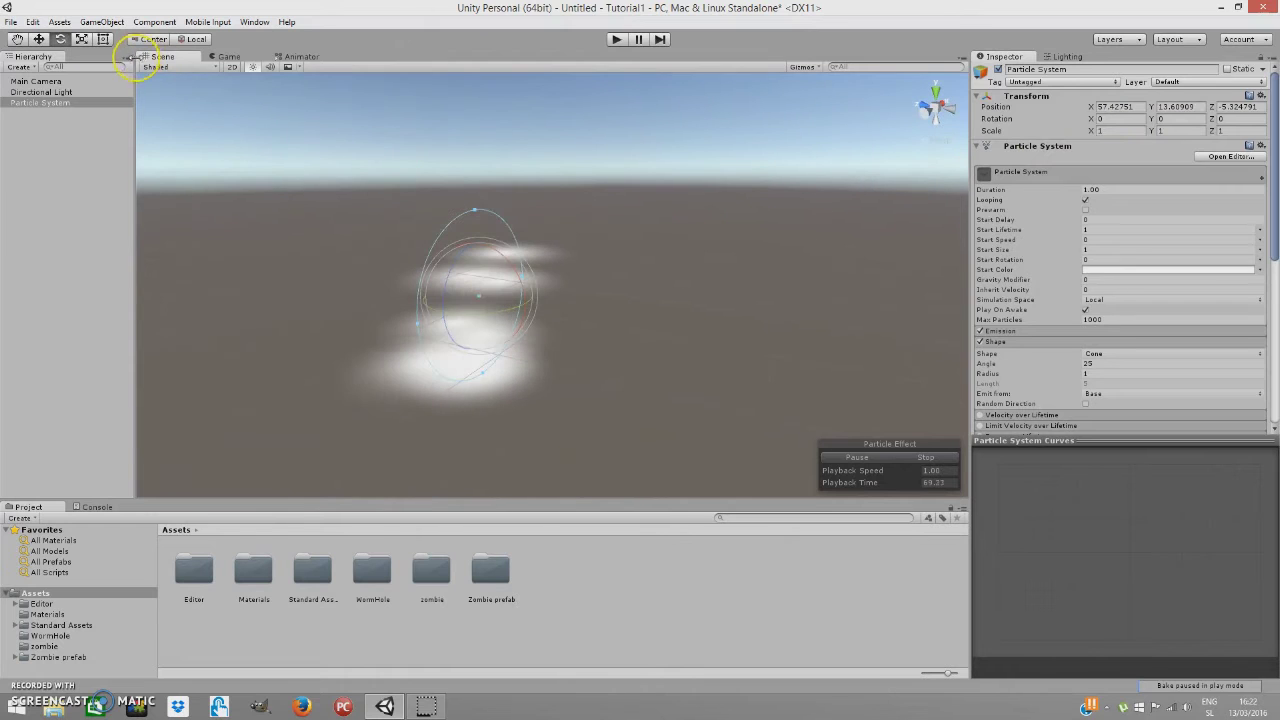
Step: Scale the particle system down uniformly to about 0.017 on all axes
{"action": "left_click", "coordinate": [82, 39]}
{"action": "left_click_drag", "start_coordinate": [480, 296], "coordinate": [586, 437]}
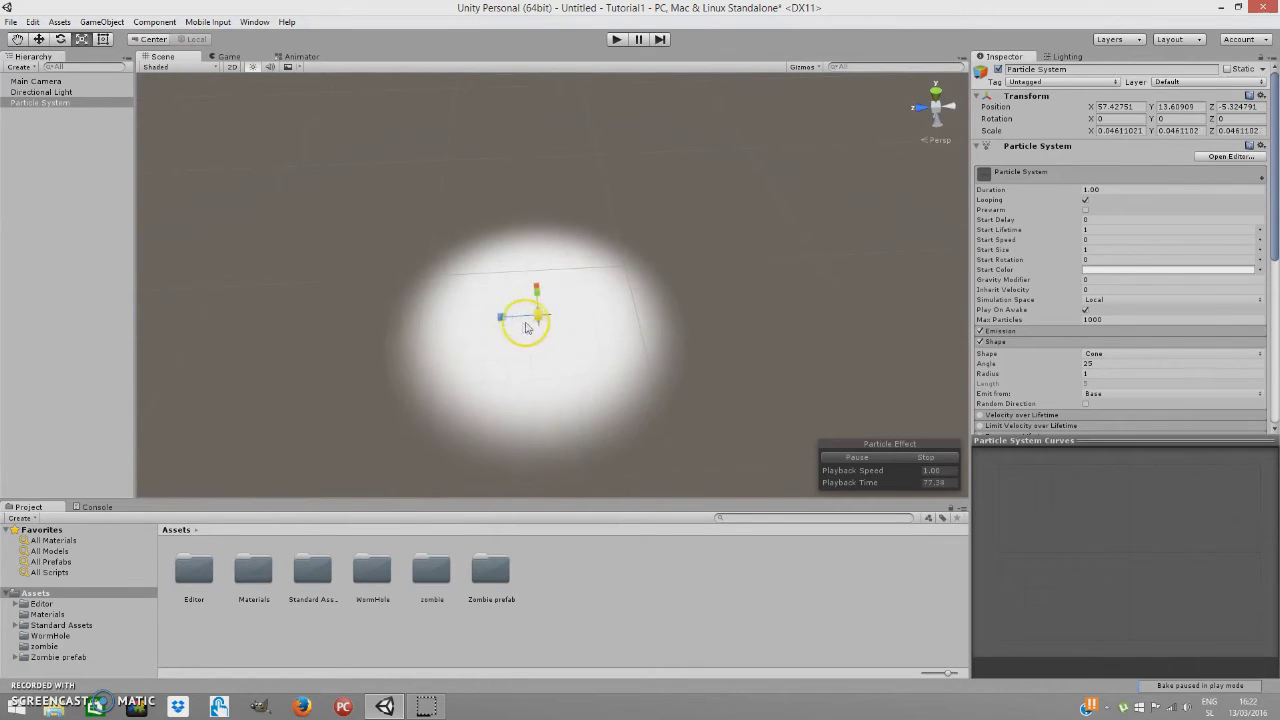
{"action": "left_click_drag", "start_coordinate": [560, 320], "coordinate": [617, 243]}
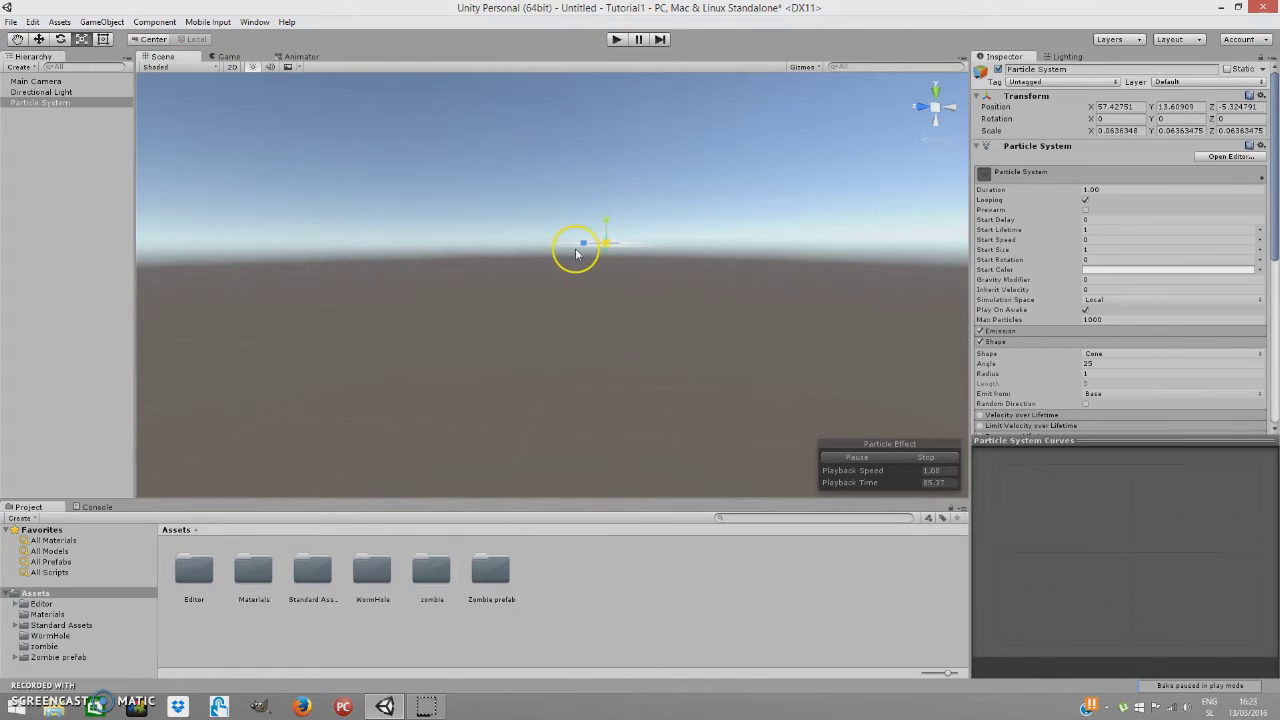
{"action": "left_click_drag", "start_coordinate": [558, 257], "coordinate": [581, 429], "text": "alt"}
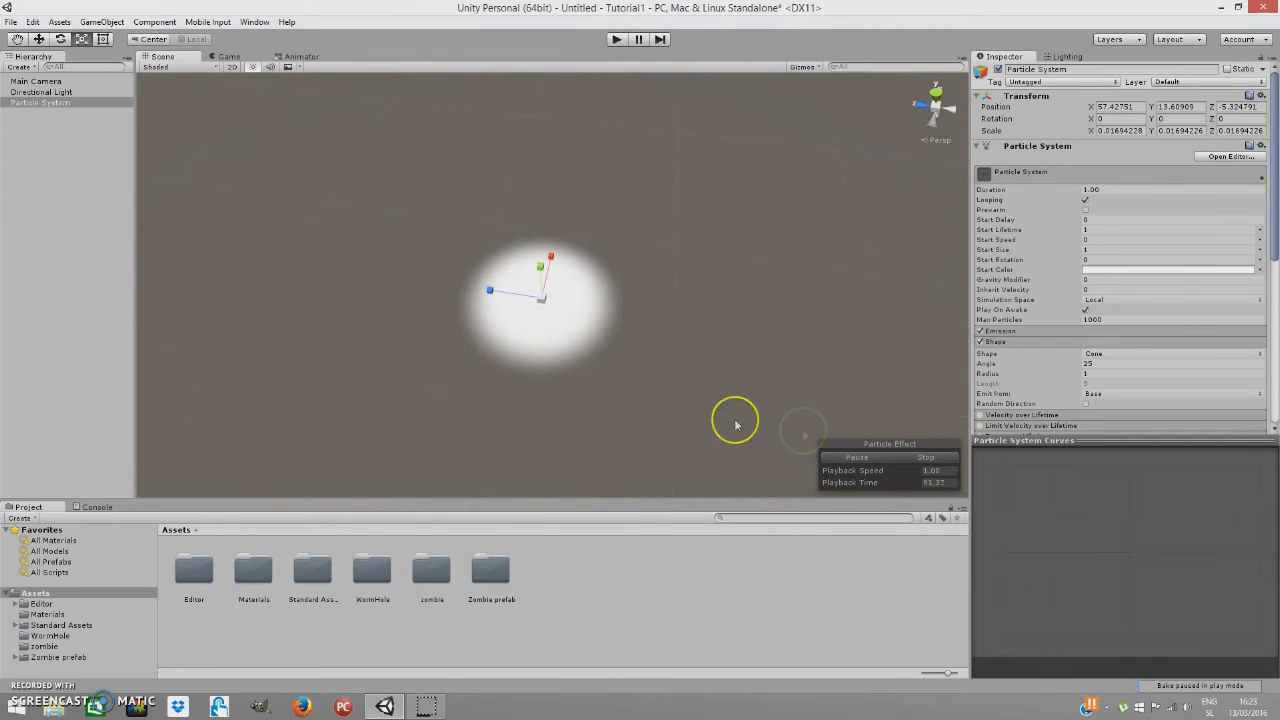
Step: Enable Color over Lifetime and lower the alpha of the gradient's key at the 100% location so the particles fade out
{"action": "scroll", "coordinate": [990, 383], "scroll_direction": "down", "scroll_amount": 5}
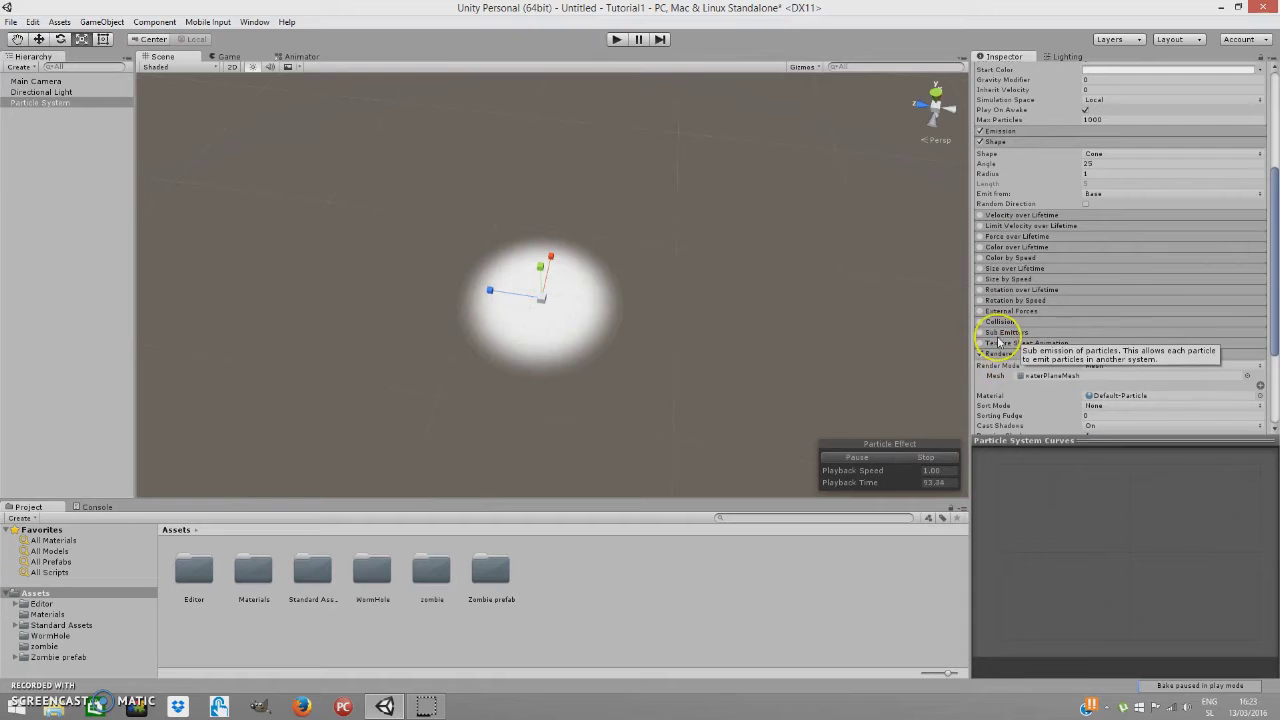
{"action": "left_click", "coordinate": [983, 247]}
{"action": "left_click", "coordinate": [1090, 260]}
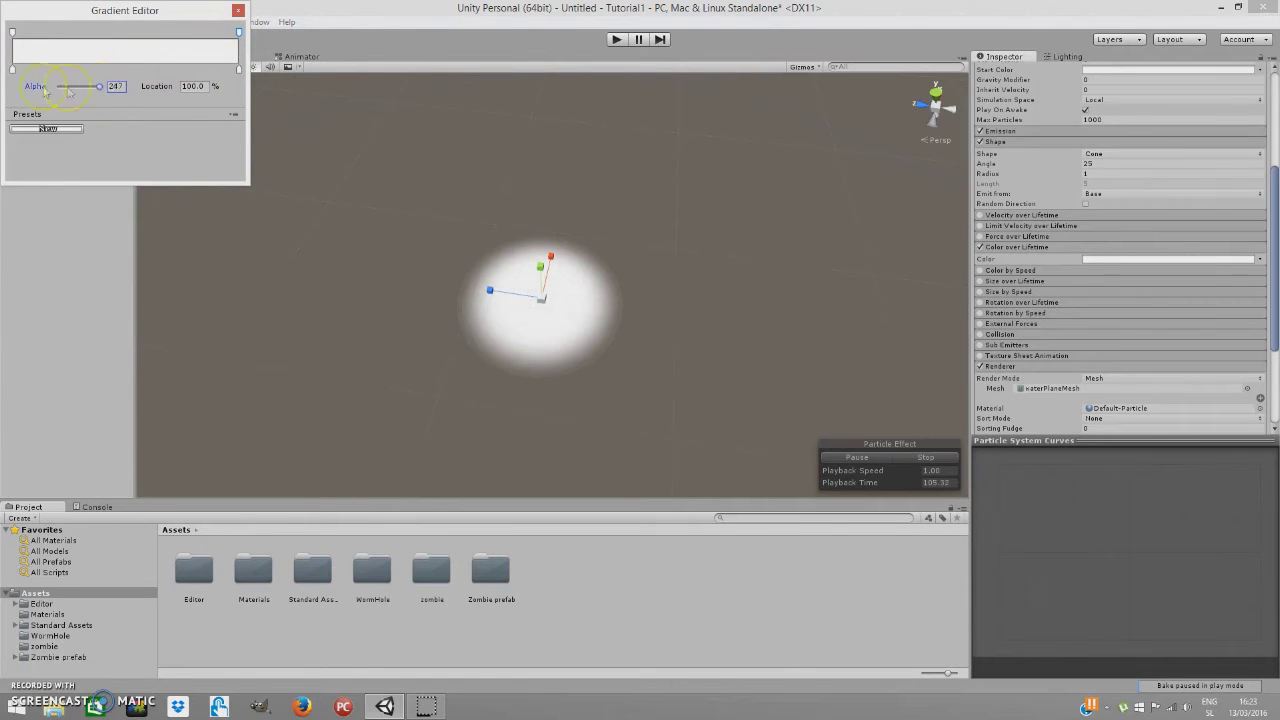
{"action": "left_click_drag", "start_coordinate": [88, 92], "coordinate": [60, 88]}
{"action": "left_click", "coordinate": [238, 12]}
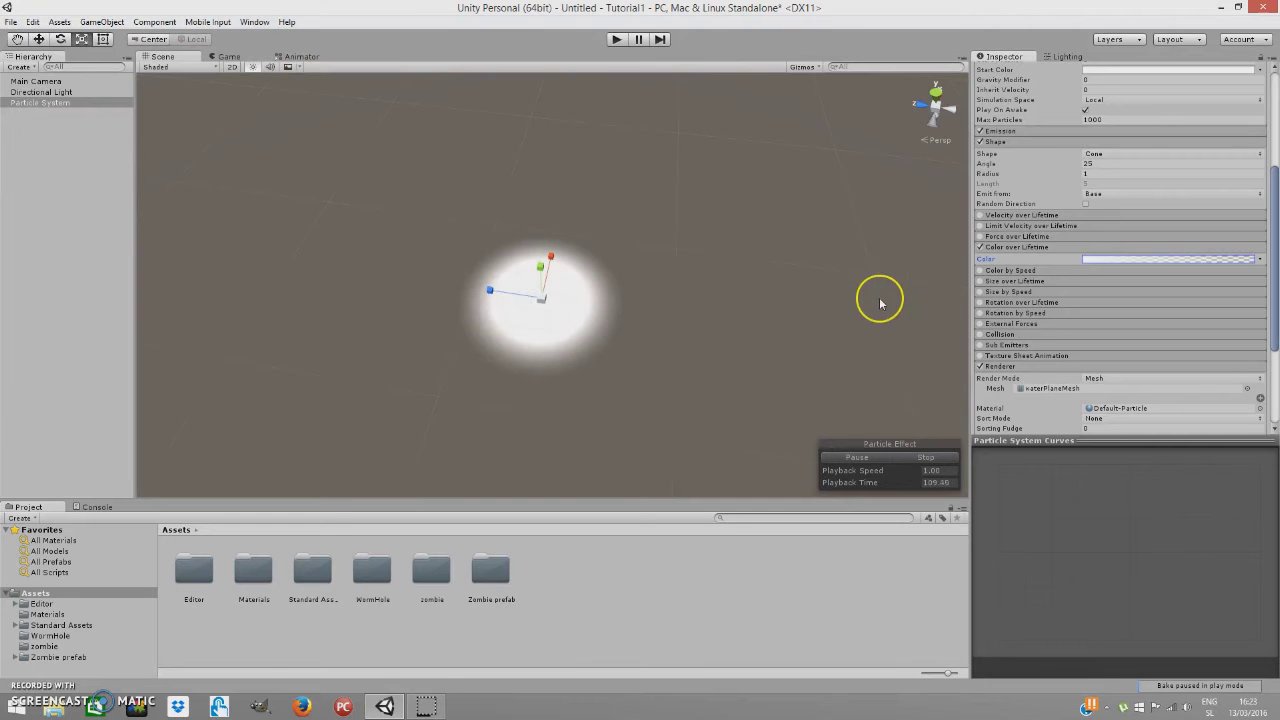
Step: Turn off Looping for the particle system, play the effect once and stop it
{"action": "scroll", "coordinate": [1080, 242], "scroll_direction": "up", "scroll_amount": 5}
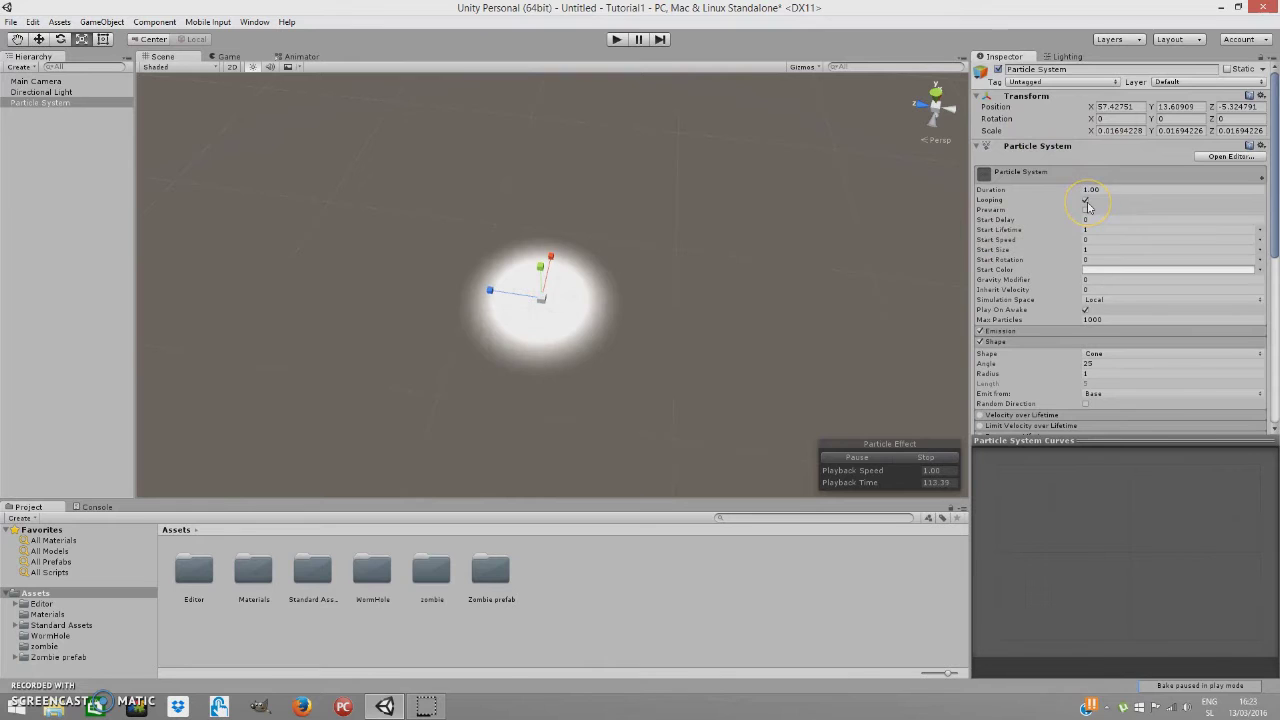
{"action": "left_click", "coordinate": [1086, 201]}
{"action": "left_click", "coordinate": [853, 458]}
{"action": "left_click", "coordinate": [905, 458]}
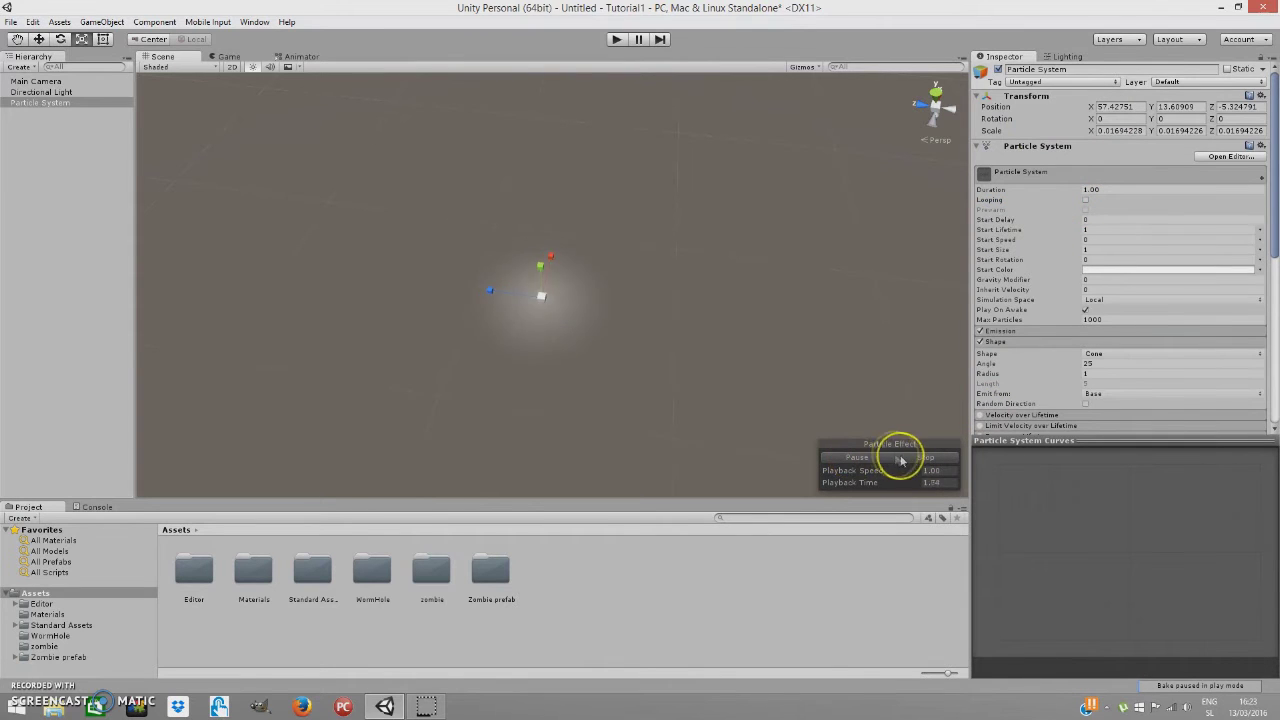
Step: Enable Size over Lifetime with a curve rising from 0 to about 5 and simulate the effect
{"action": "scroll", "coordinate": [1140, 343], "scroll_direction": "down", "scroll_amount": 8}
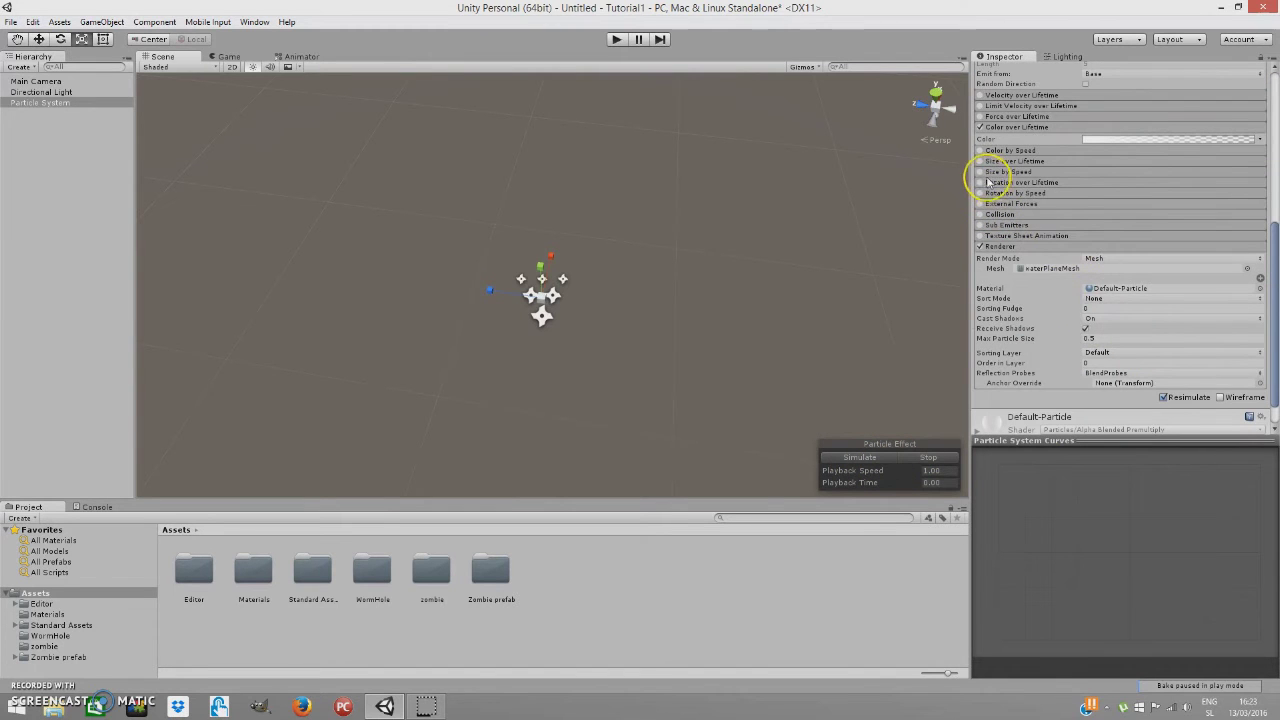
{"action": "left_click", "coordinate": [997, 163]}
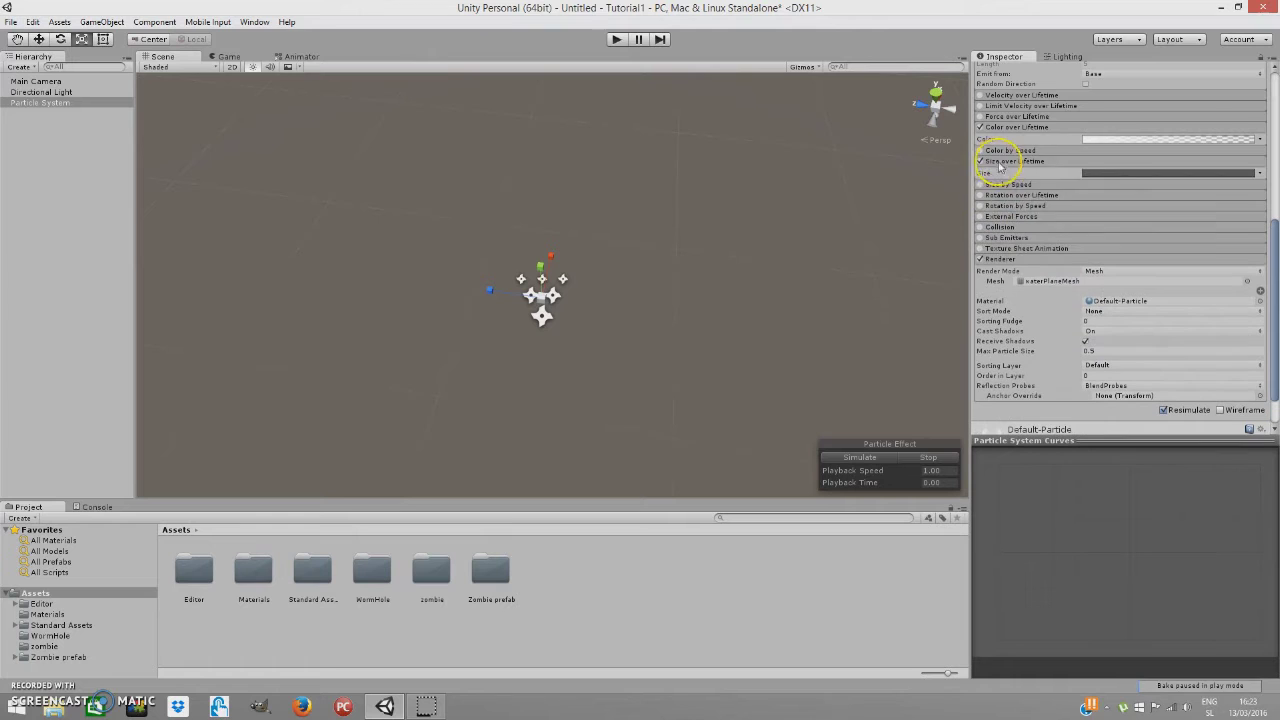
{"action": "left_click", "coordinate": [1100, 175]}
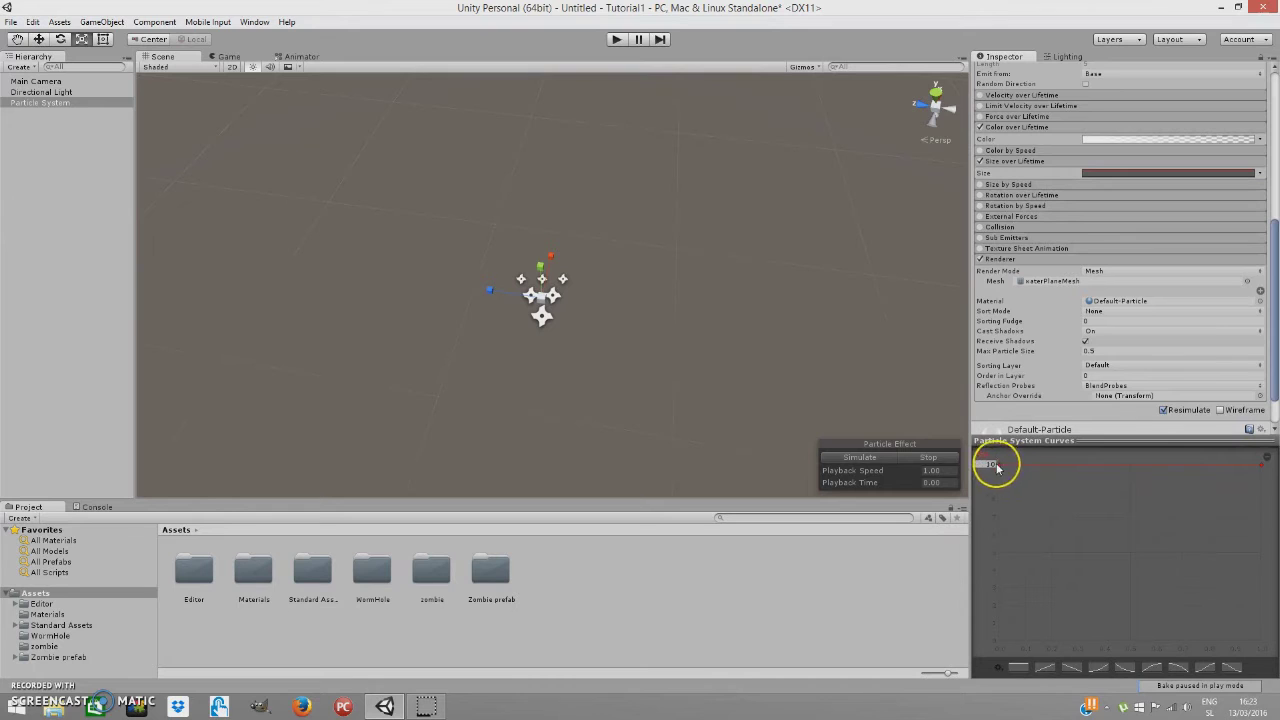
{"action": "left_click_drag", "start_coordinate": [1001, 470], "coordinate": [1000, 648]}
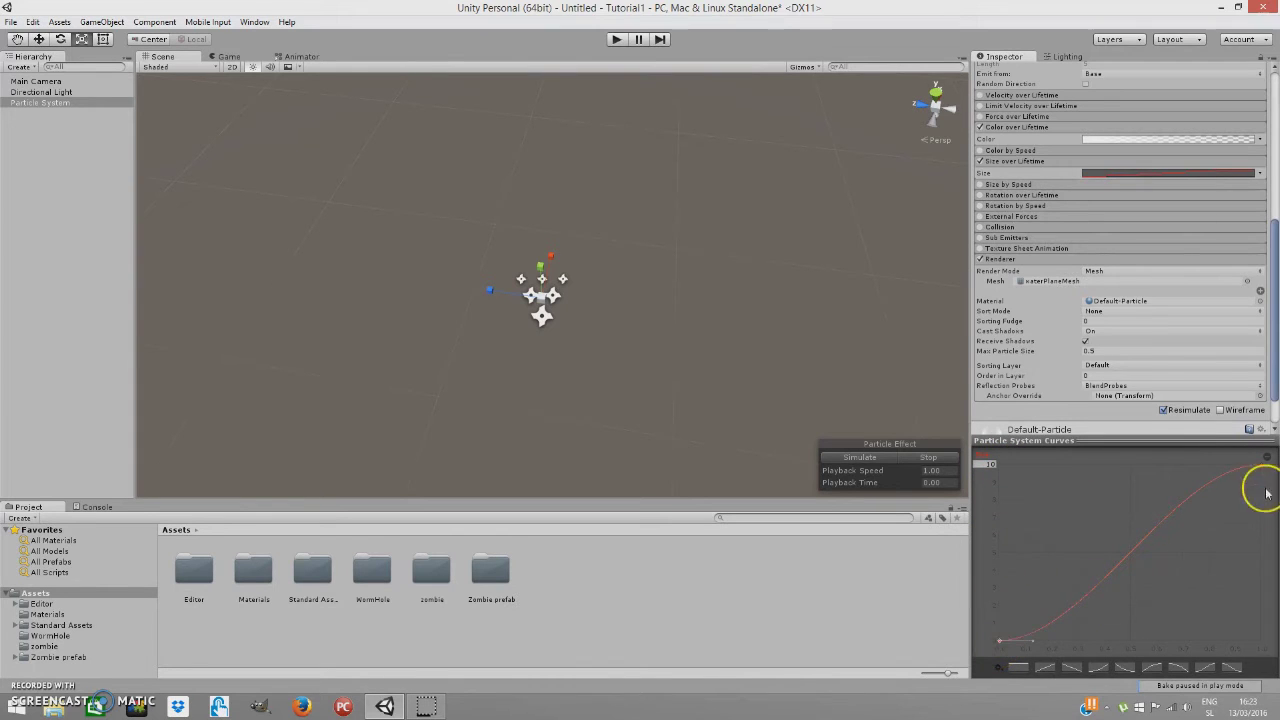
{"action": "left_click_drag", "start_coordinate": [1265, 469], "coordinate": [1259, 553]}
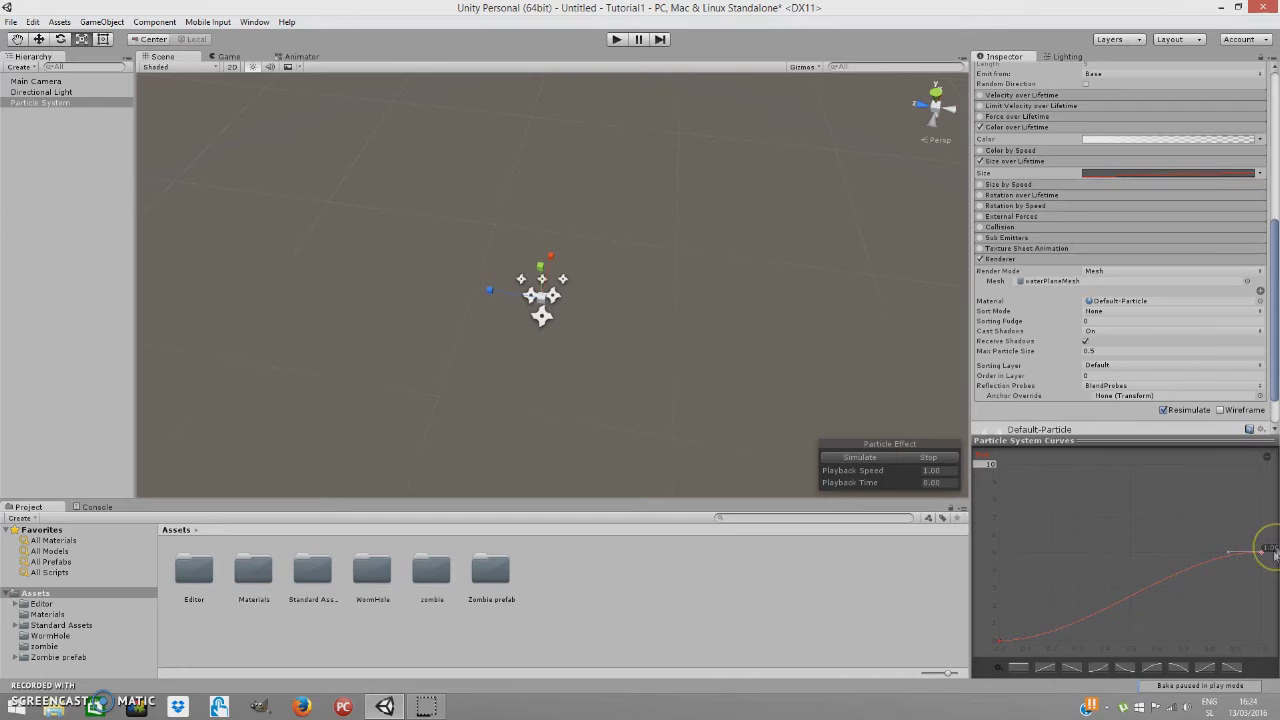
{"action": "left_click", "coordinate": [860, 458]}
{"action": "left_click", "coordinate": [866, 457]}
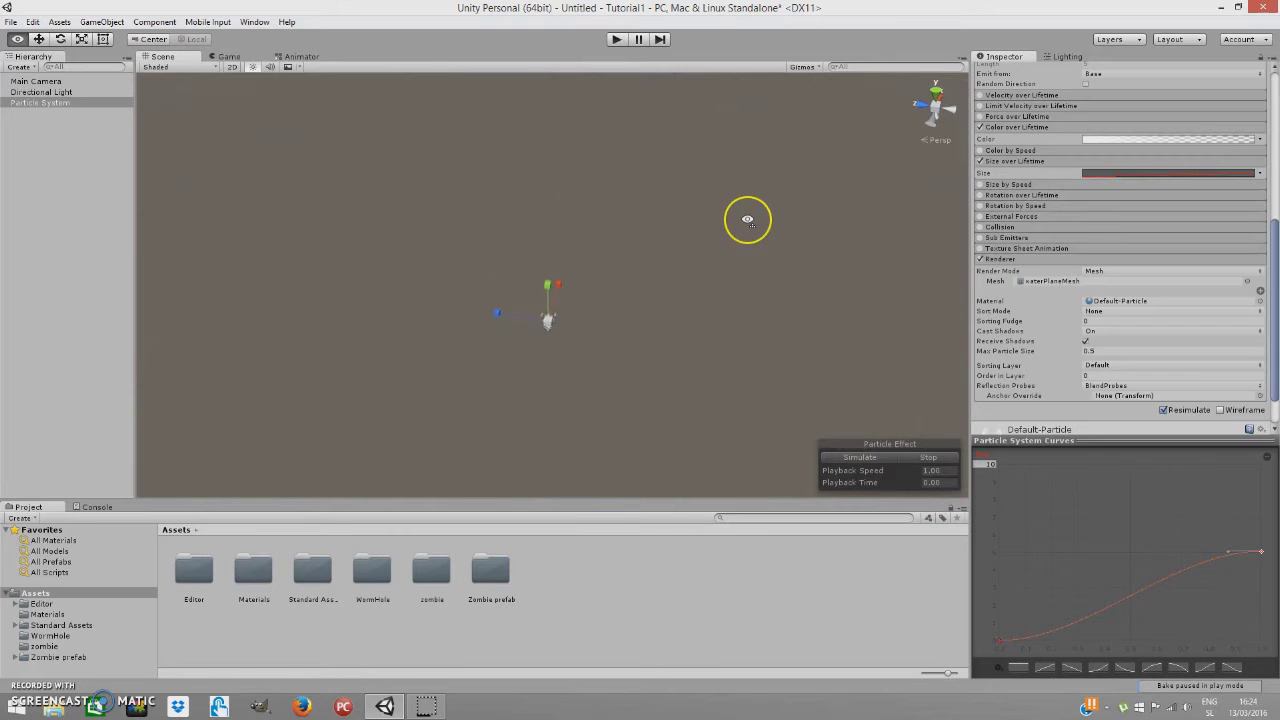
Step: Add a second particle system and make it a child of the first one
{"action": "left_click", "coordinate": [93, 23]}
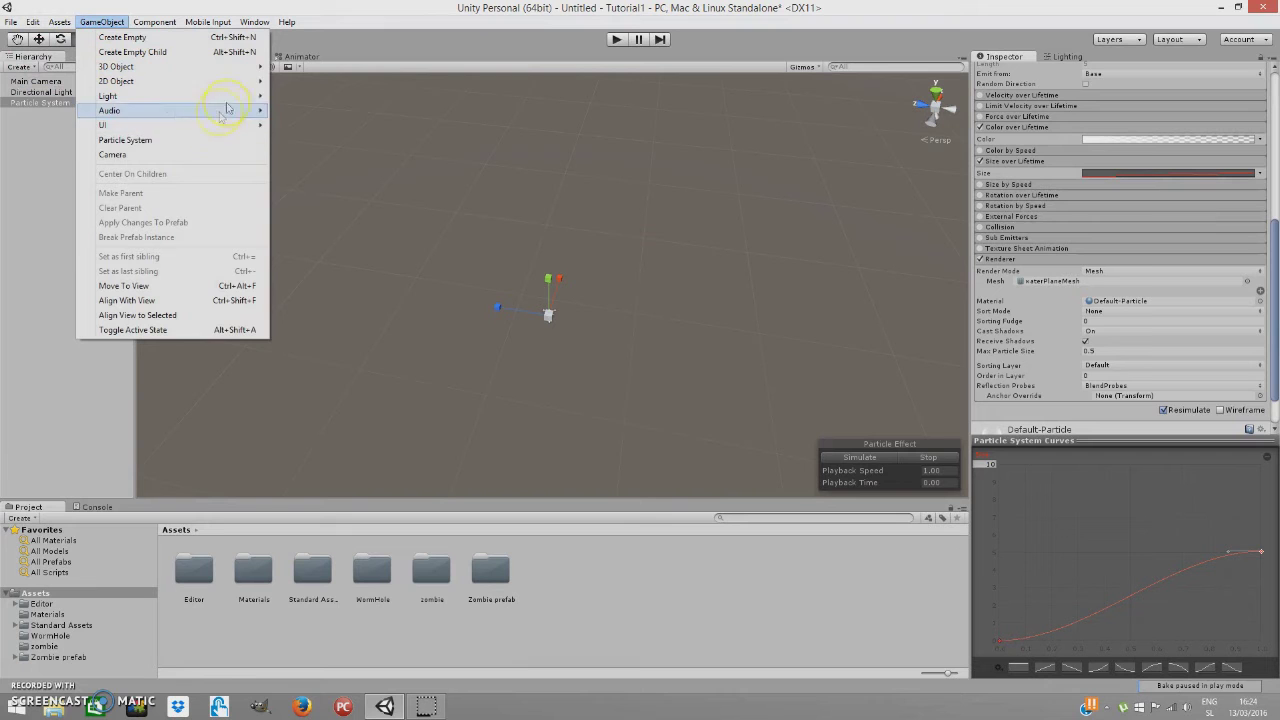
{"action": "left_click", "coordinate": [224, 141]}
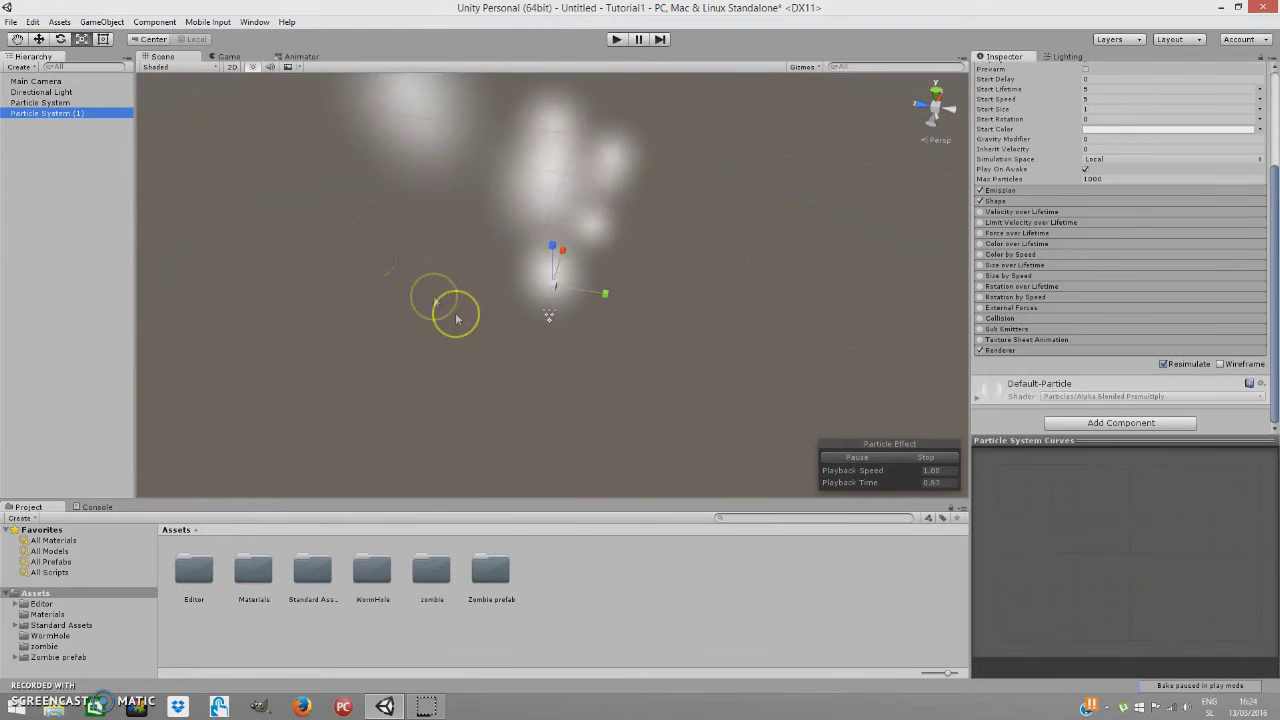
{"action": "left_click_drag", "start_coordinate": [58, 115], "coordinate": [50, 103]}
{"action": "scroll", "coordinate": [1100, 143], "scroll_direction": "up", "scroll_amount": 5}
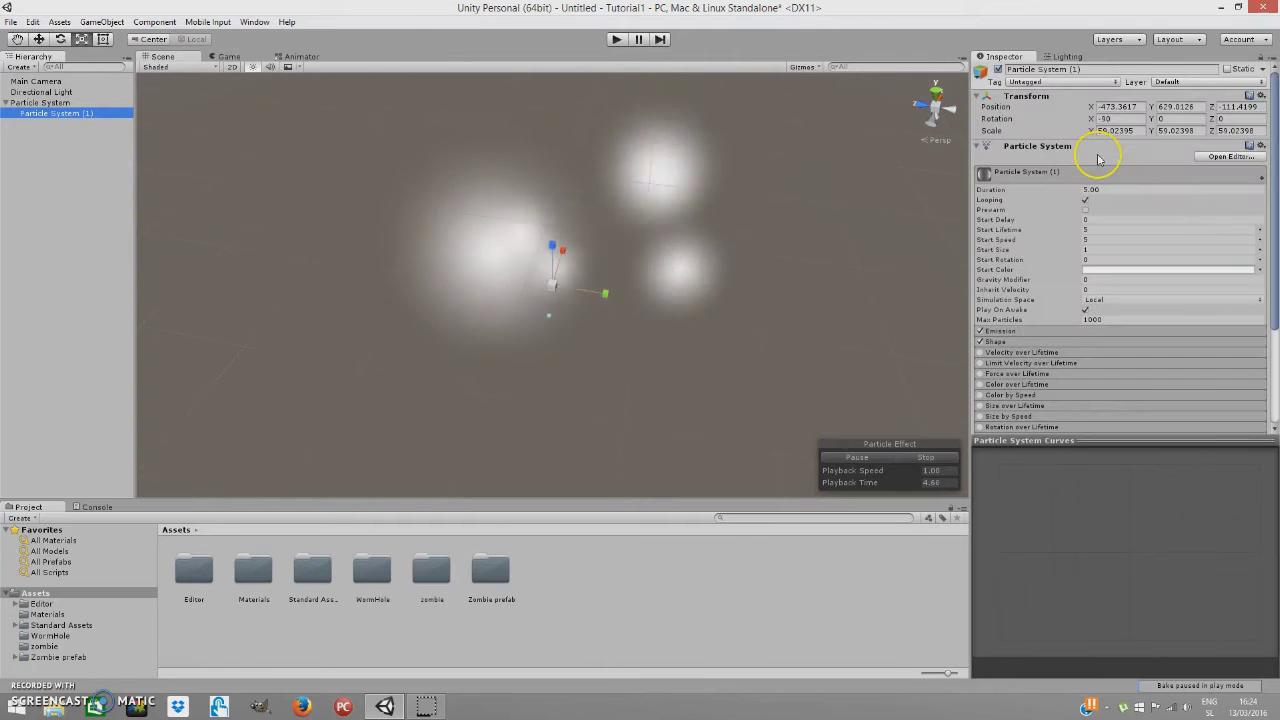
Step: Set the child particle system's position to 0 on X, Y and Z so it sits at its parent's origin
{"action": "left_click", "coordinate": [1115, 106]}
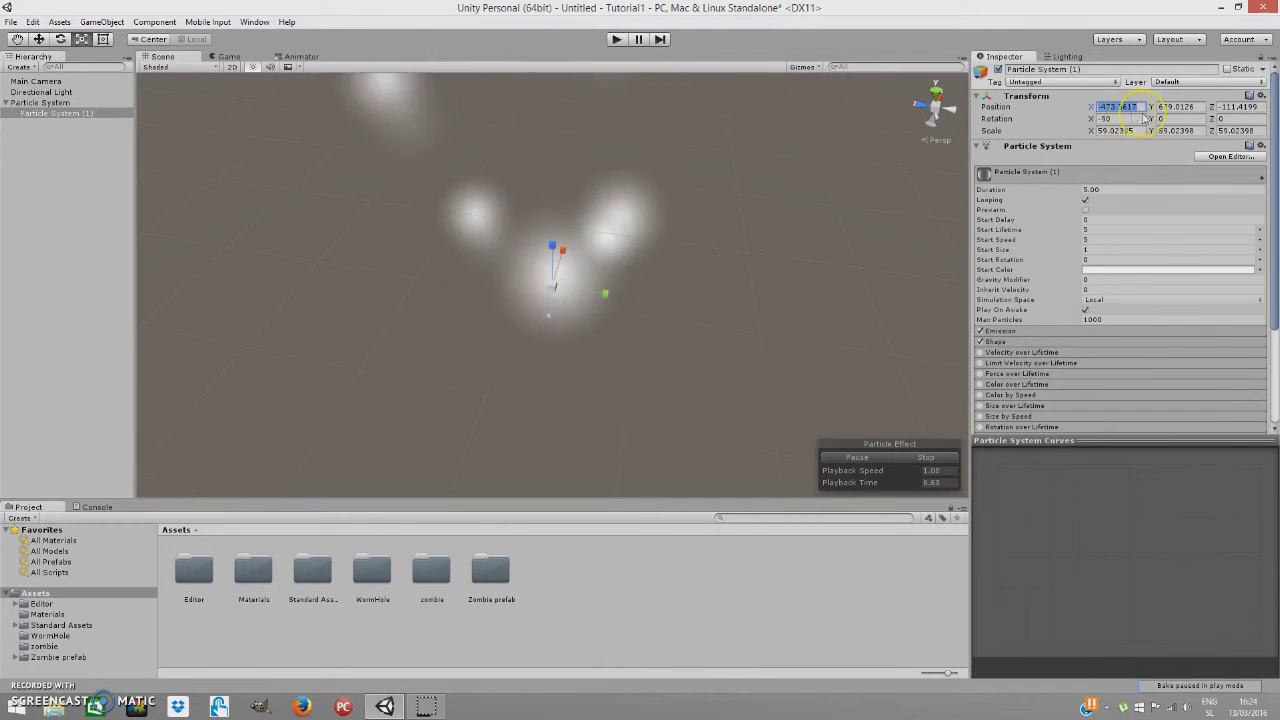
{"action": "type", "text": "0"}
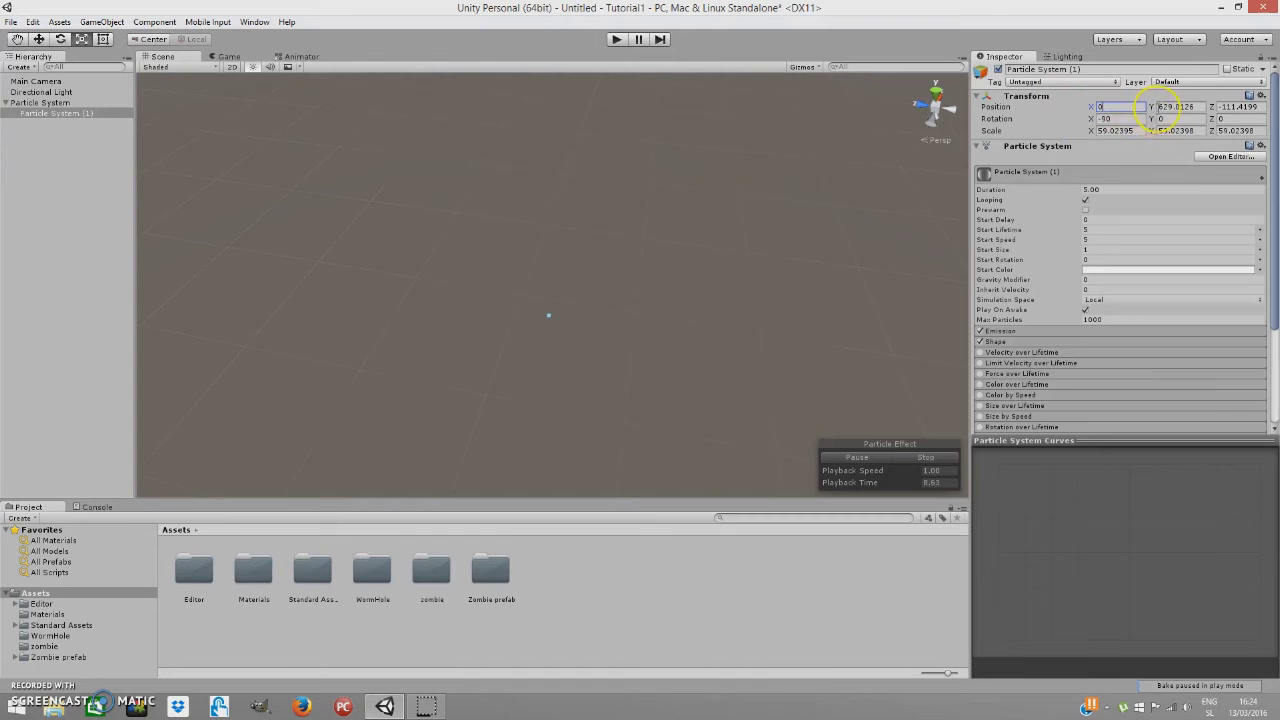
{"action": "type", "text": "0"}
{"action": "key", "text": "Tab"}
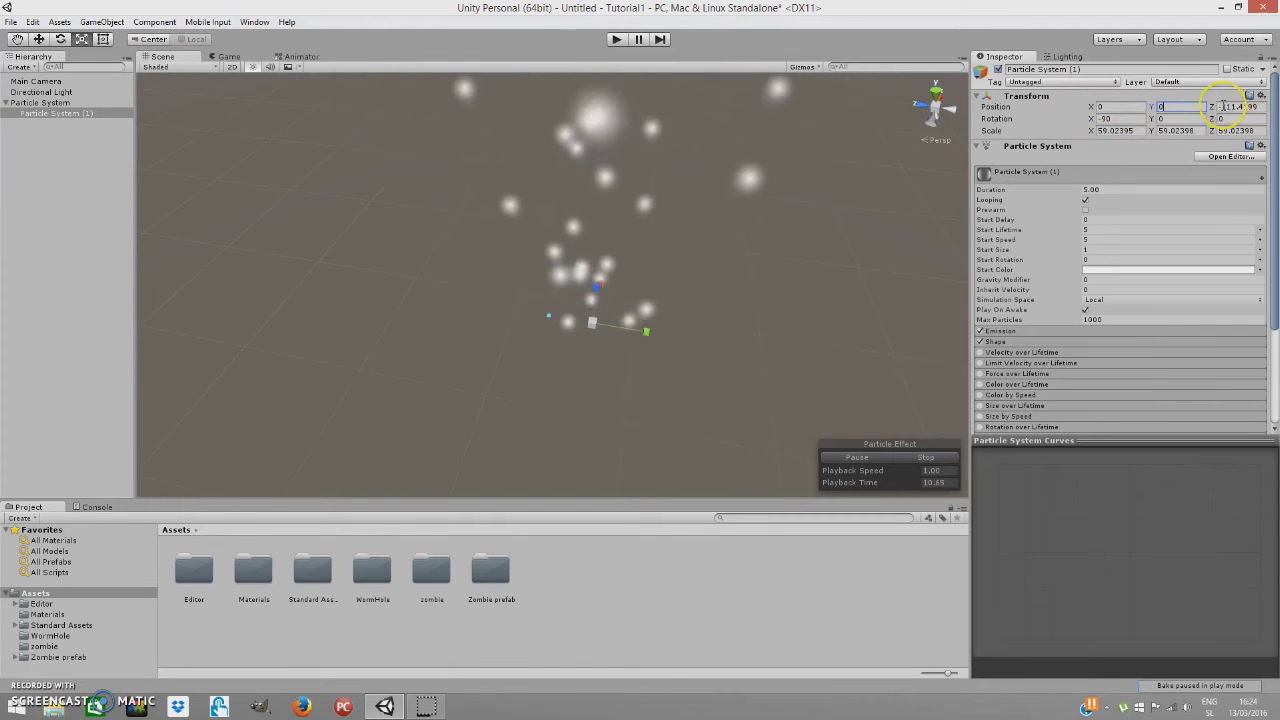
{"action": "type", "text": "0"}
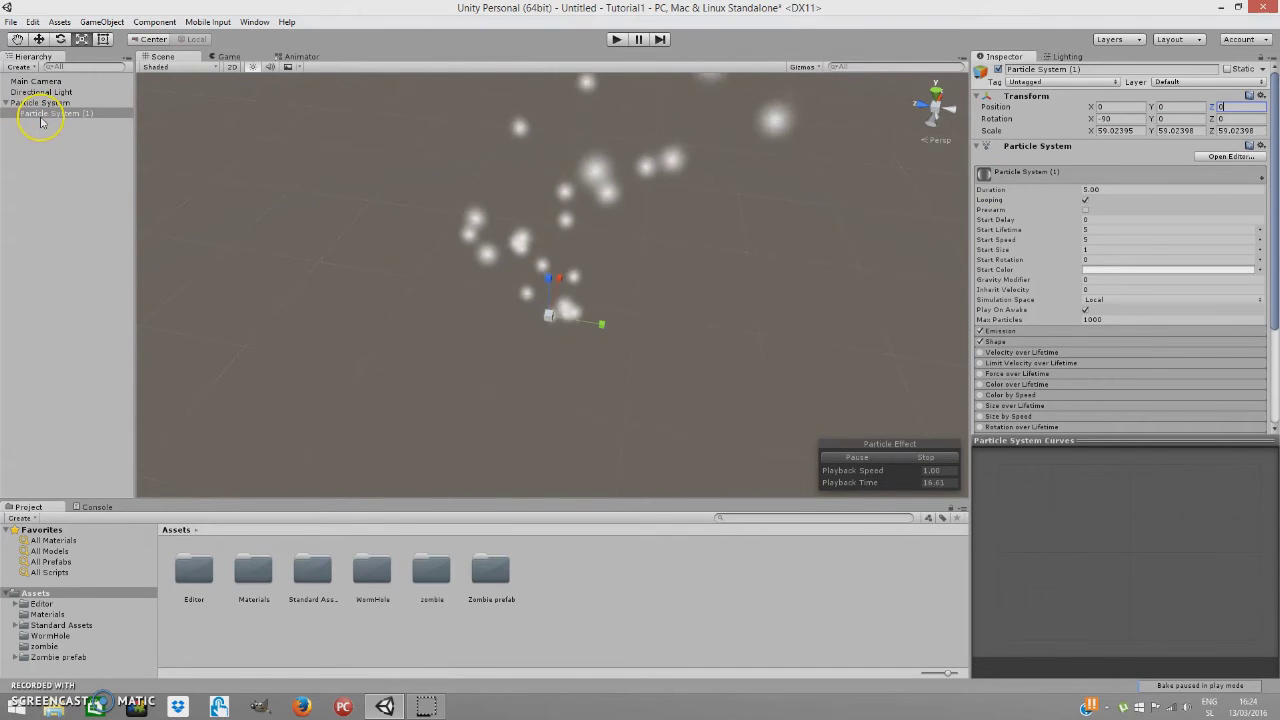
Step: Change the child particle system's emitter shape to Sphere
{"action": "left_click", "coordinate": [1005, 342]}
{"action": "left_click", "coordinate": [1110, 354]}
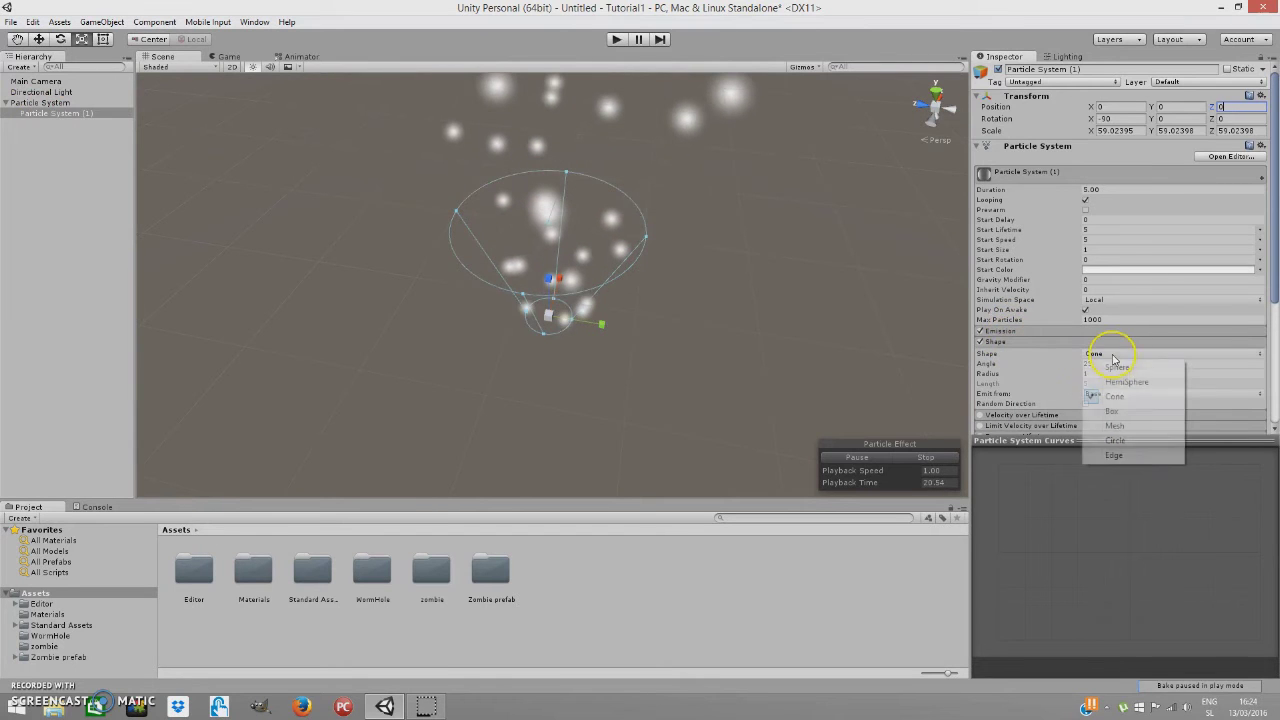
{"action": "left_click", "coordinate": [1120, 367]}
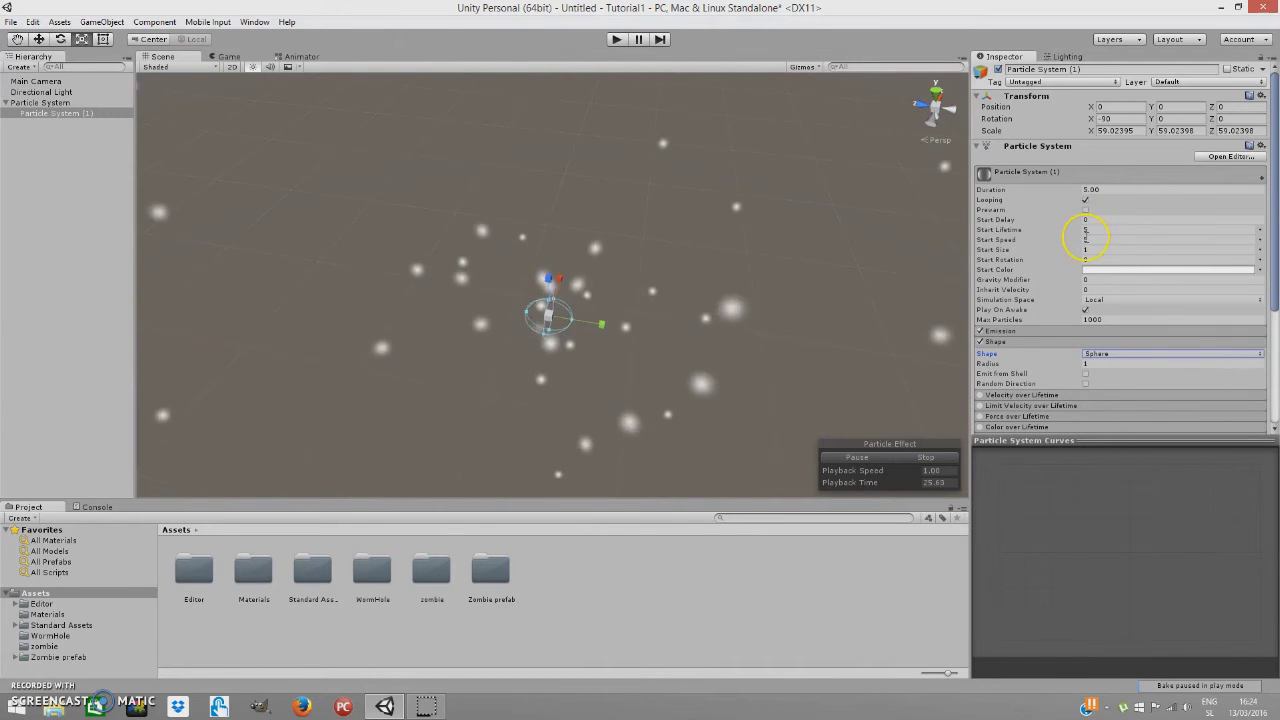
Step: Make the child system's Start Speed random between the two constants 2 and 3
{"action": "left_click", "coordinate": [1259, 240]}
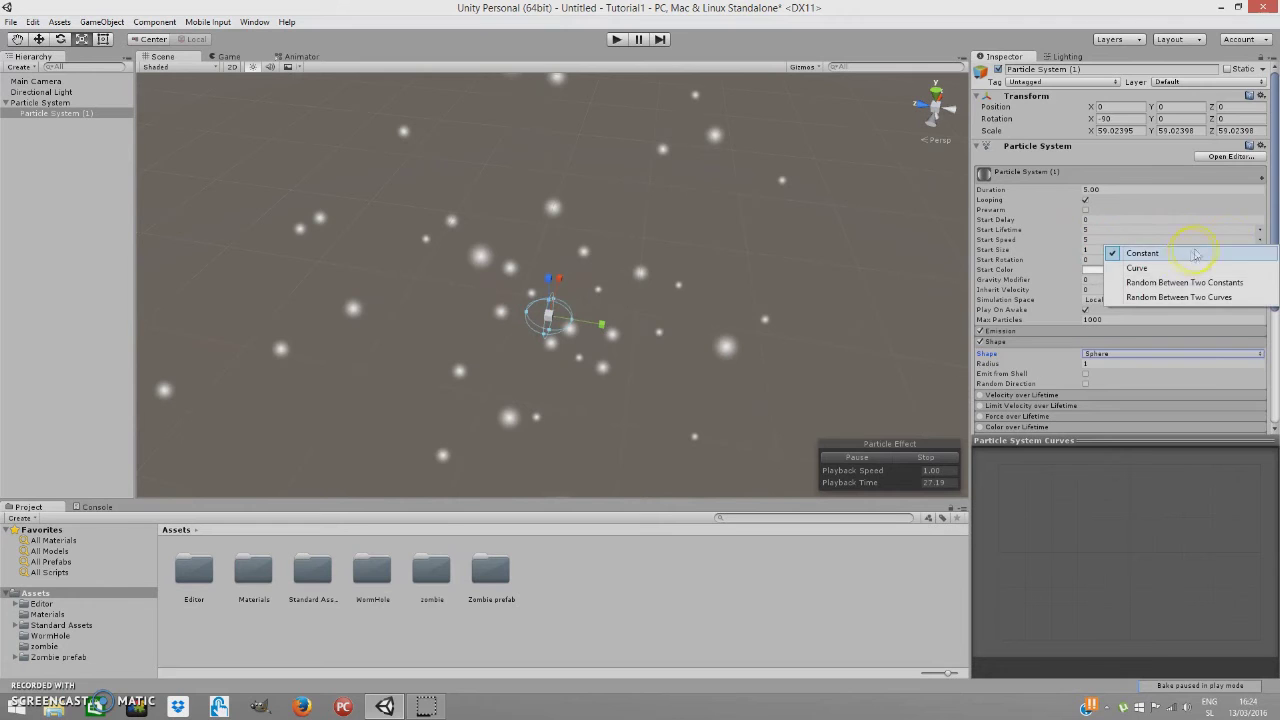
{"action": "left_click", "coordinate": [1185, 281]}
{"action": "left_click", "coordinate": [1100, 240]}
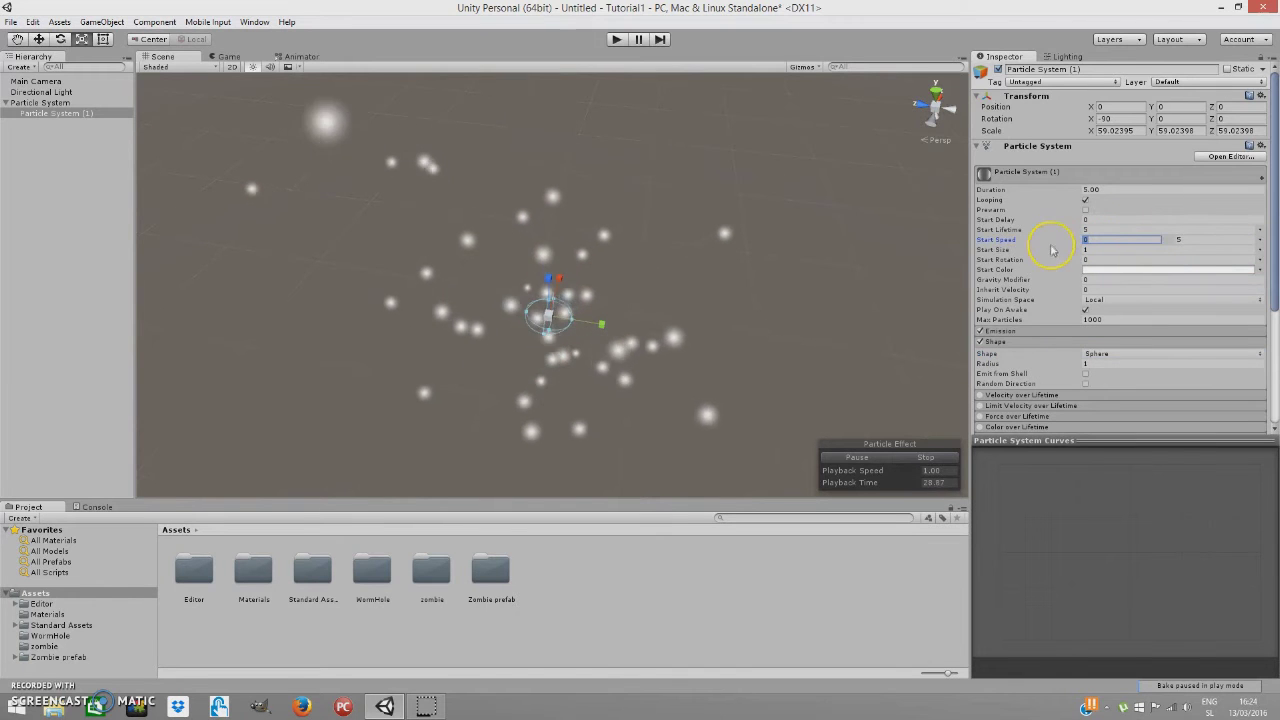
{"action": "type", "text": "2"}
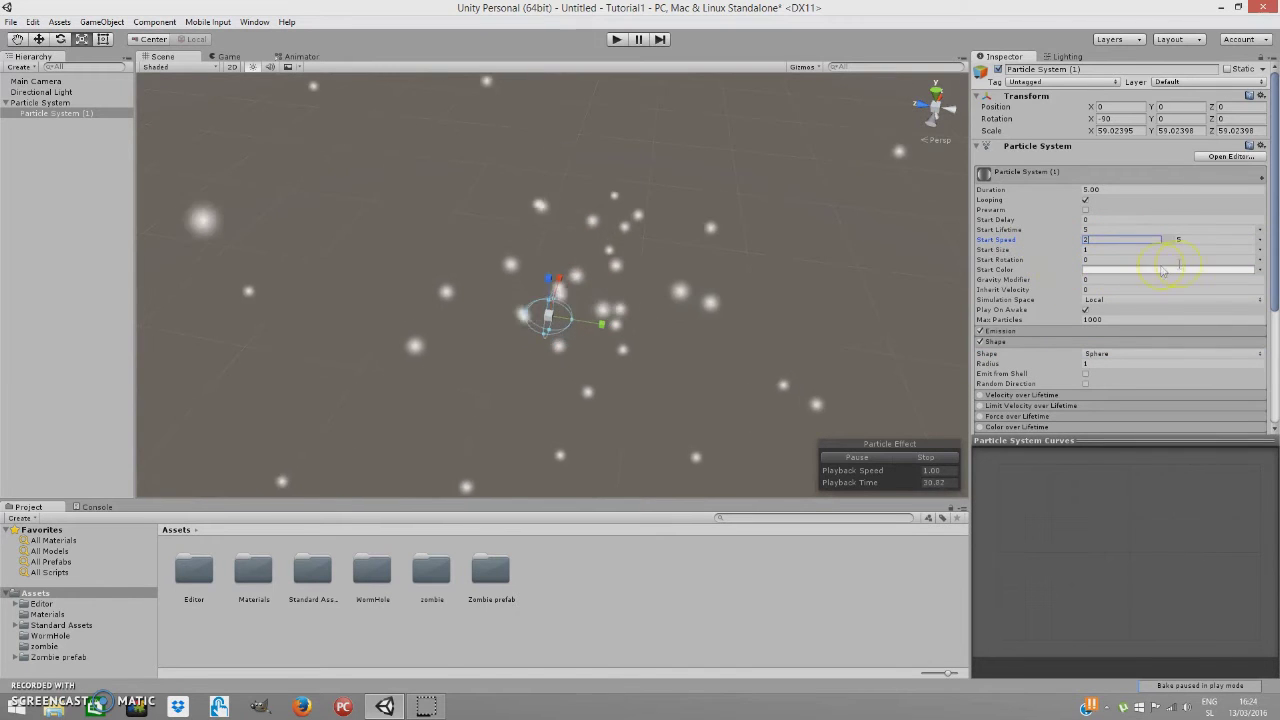
{"action": "left_click", "coordinate": [1175, 241]}
{"action": "type", "text": "8"}
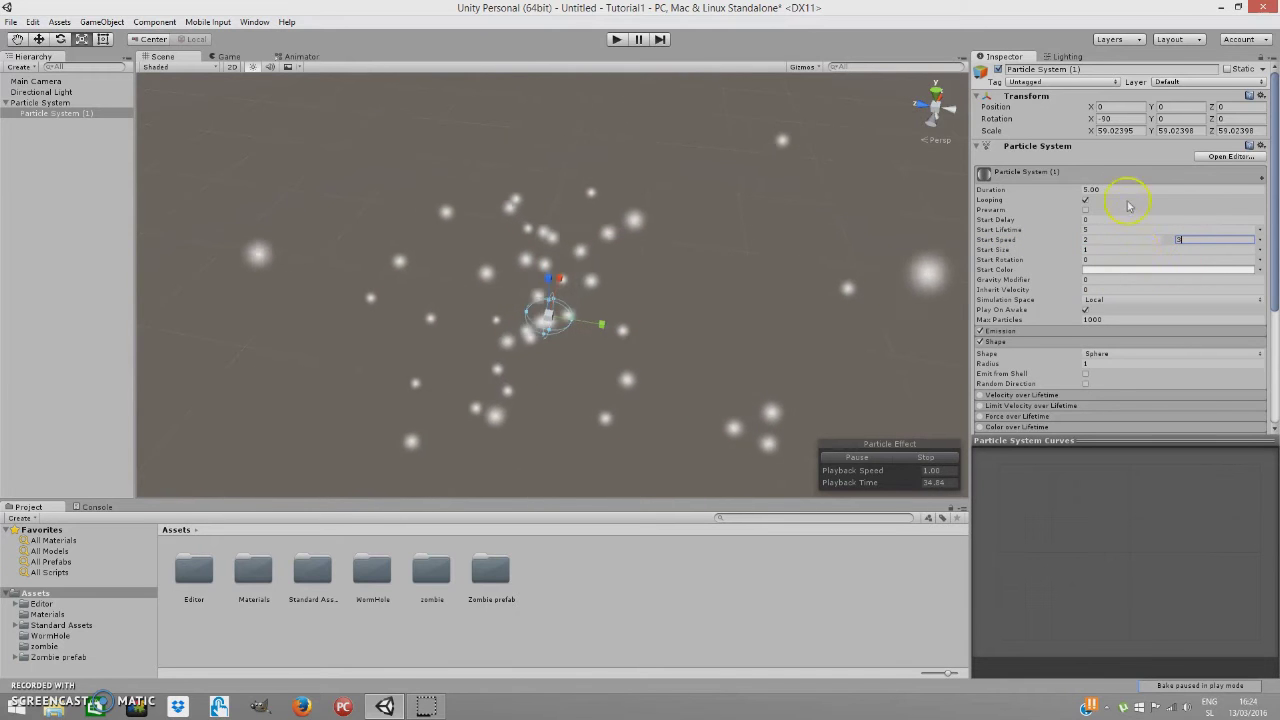
Step: Set the child particle system's Duration to 1 and its Start Lifetime to 1
{"action": "left_click", "coordinate": [1093, 190]}
{"action": "type", "text": "1"}
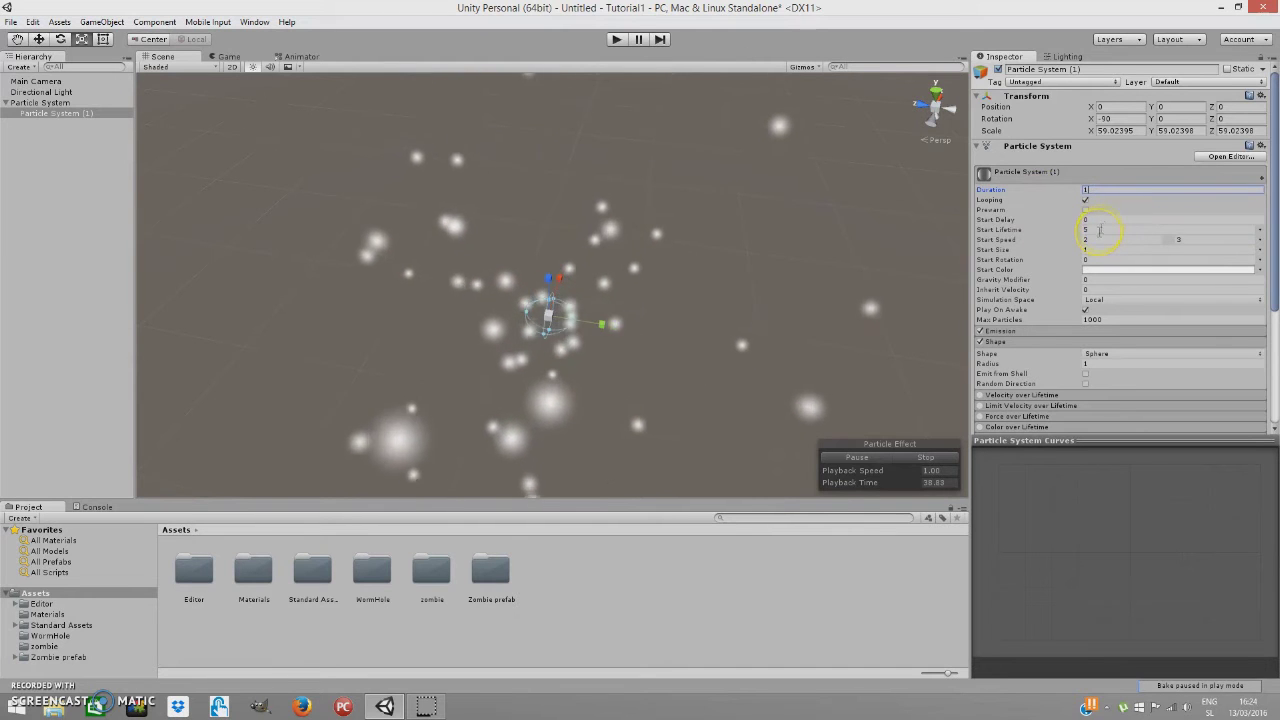
{"action": "left_click", "coordinate": [1095, 230]}
{"action": "type", "text": "1"}
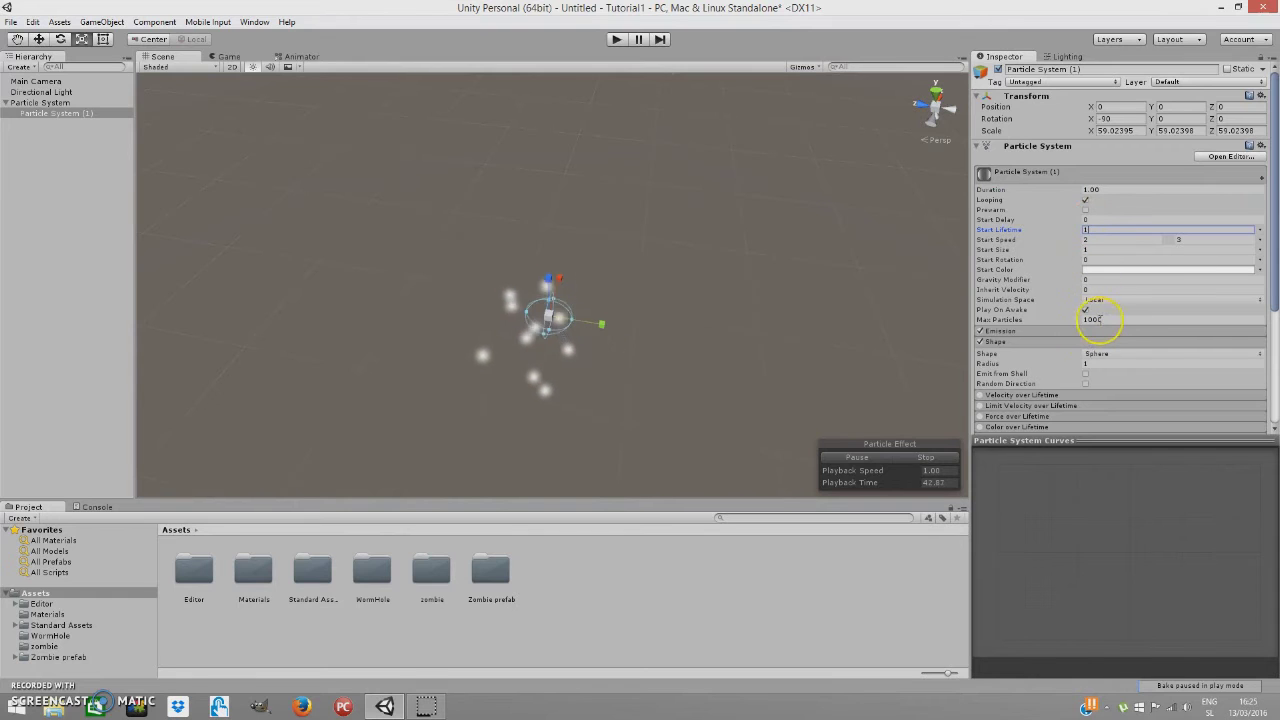
Step: Limit the child particle system to 200 Max Particles and set its Emission Rate to 1000
{"action": "left_click", "coordinate": [1112, 319]}
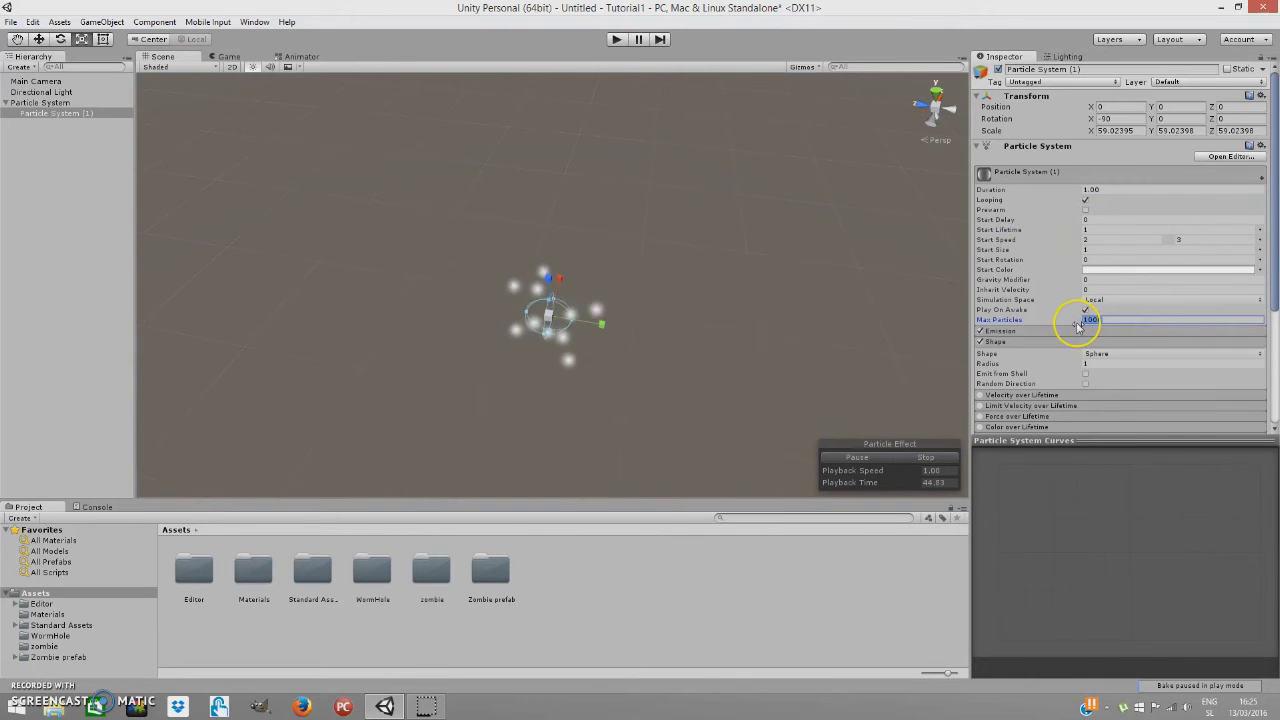
{"action": "type", "text": "0"}
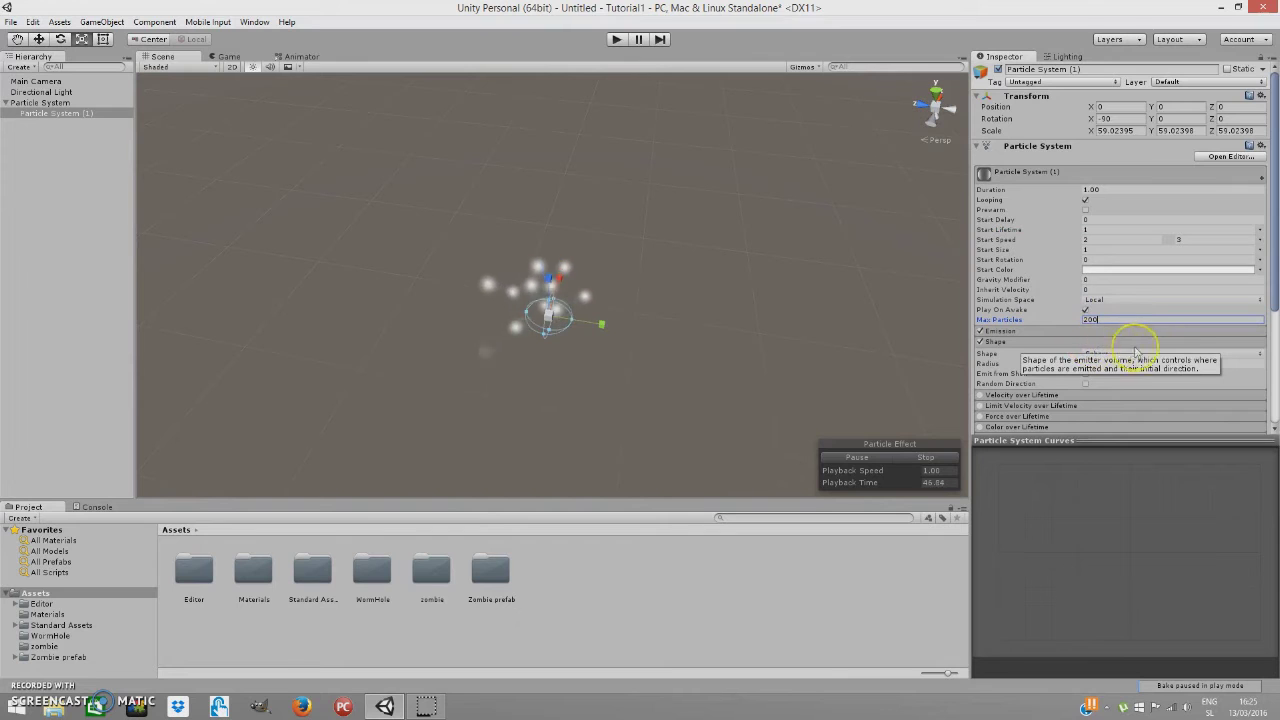
{"action": "left_click", "coordinate": [1048, 330]}
{"action": "left_click", "coordinate": [1118, 342]}
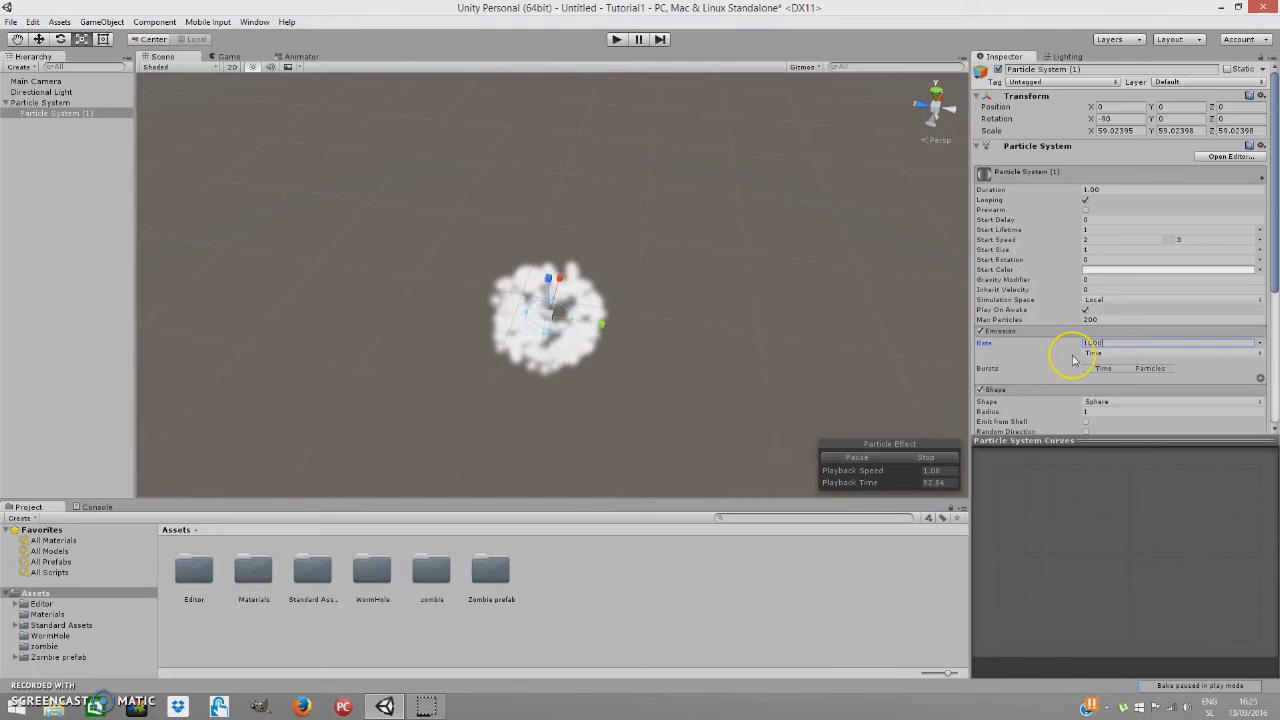
{"action": "type", "text": "1000"}
Step: Enable Color over Lifetime on the child system and lower the alpha of the gradient's key at the 100% location to 0
{"action": "scroll", "coordinate": [1090, 320], "scroll_direction": "down", "scroll_amount": 4}
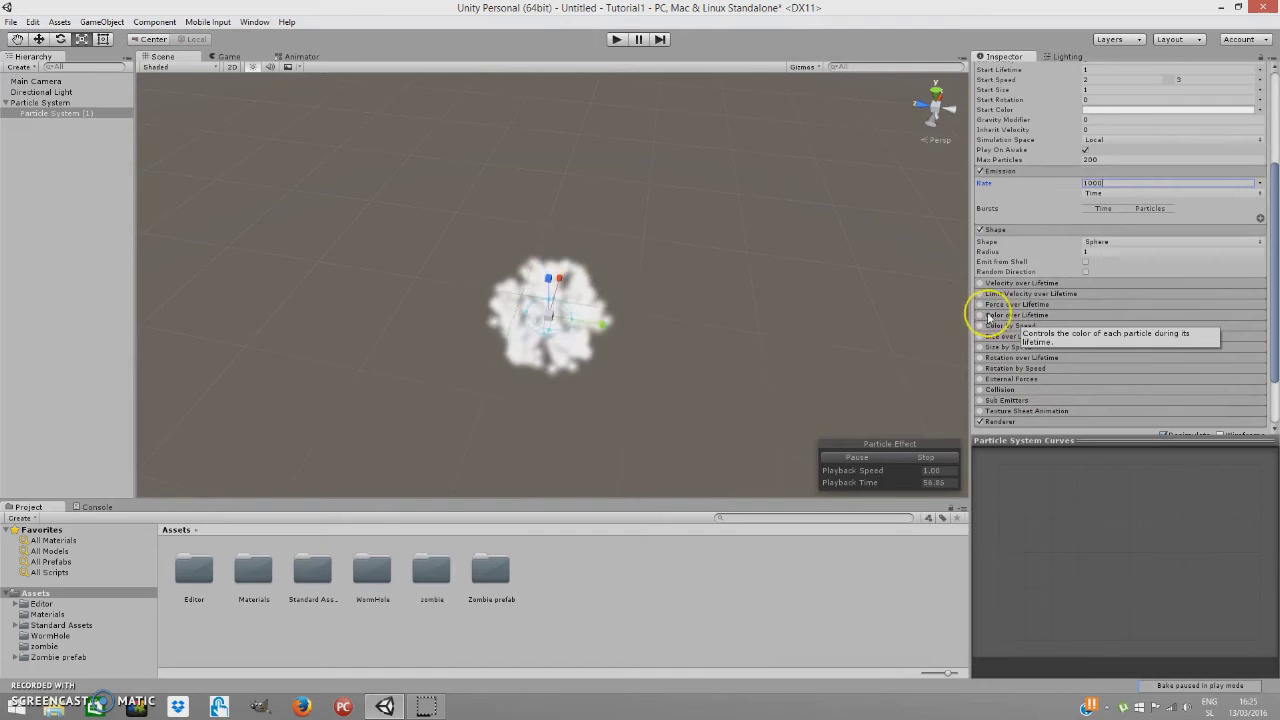
{"action": "left_click", "coordinate": [980, 315]}
{"action": "left_click", "coordinate": [1005, 315]}
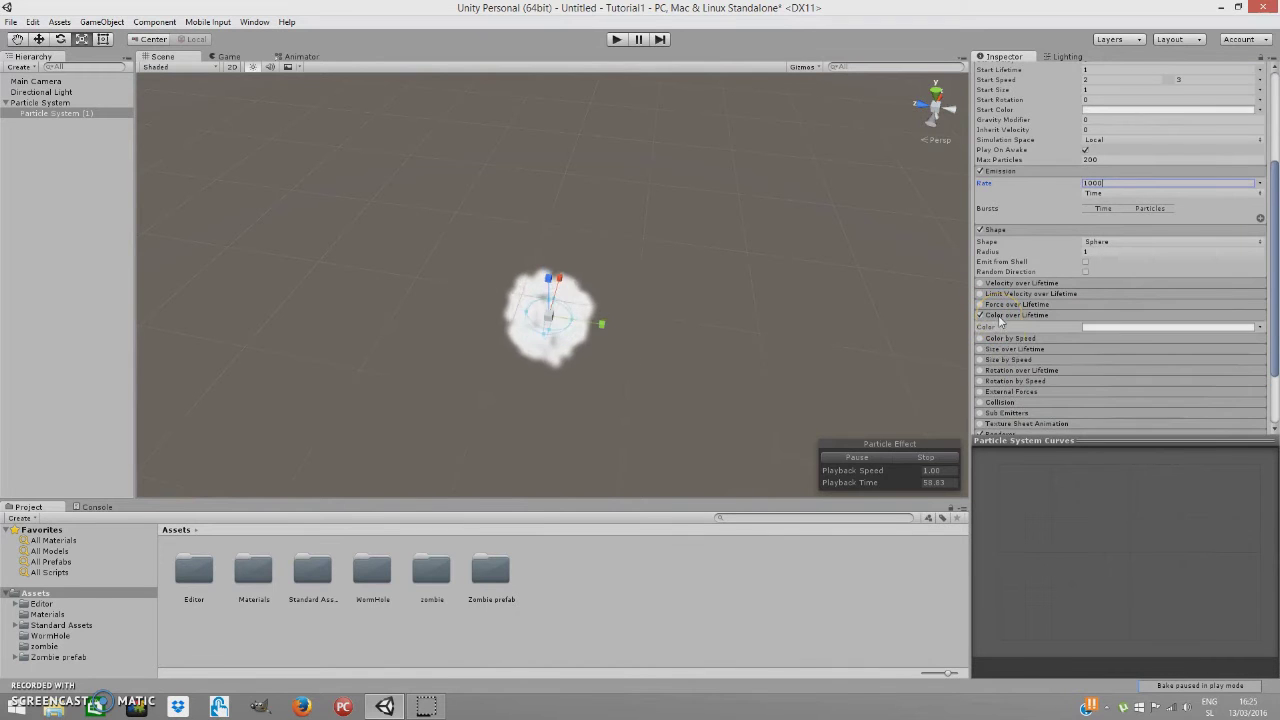
{"action": "left_click", "coordinate": [1090, 328]}
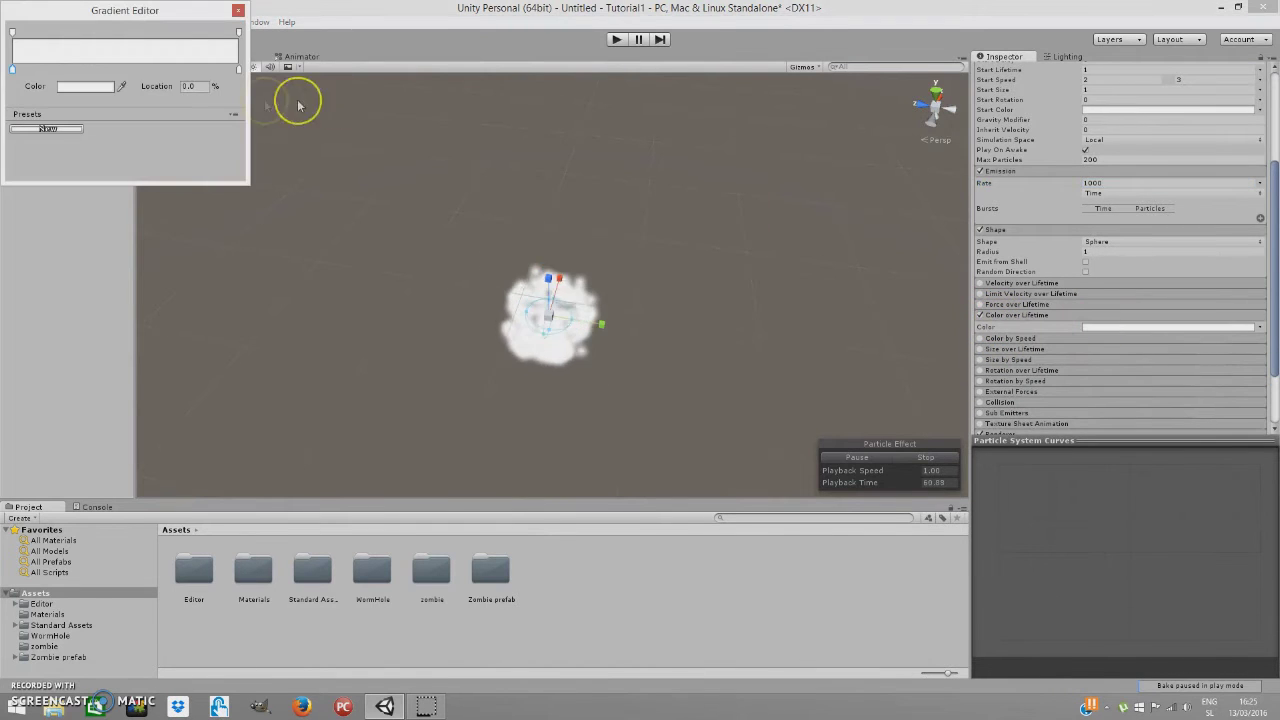
{"action": "left_click", "coordinate": [239, 33]}
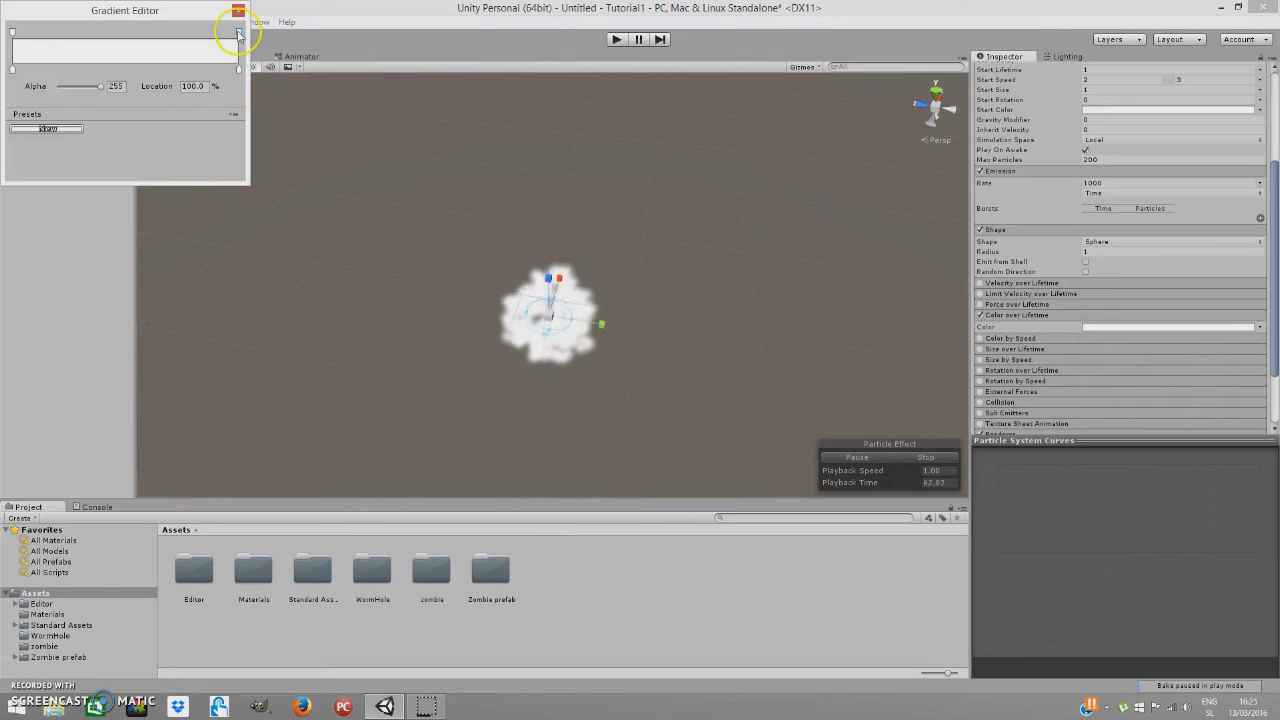
{"action": "left_click_drag", "start_coordinate": [103, 90], "coordinate": [63, 89]}
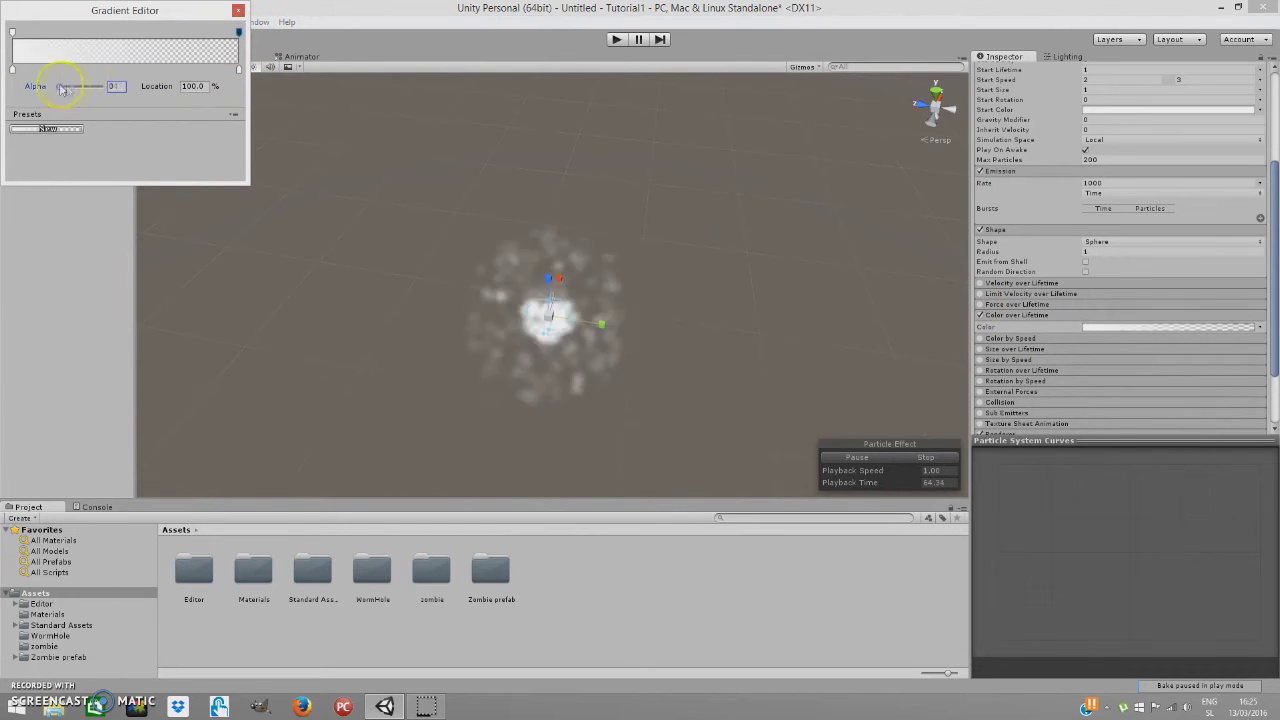
{"action": "left_click", "coordinate": [239, 11]}
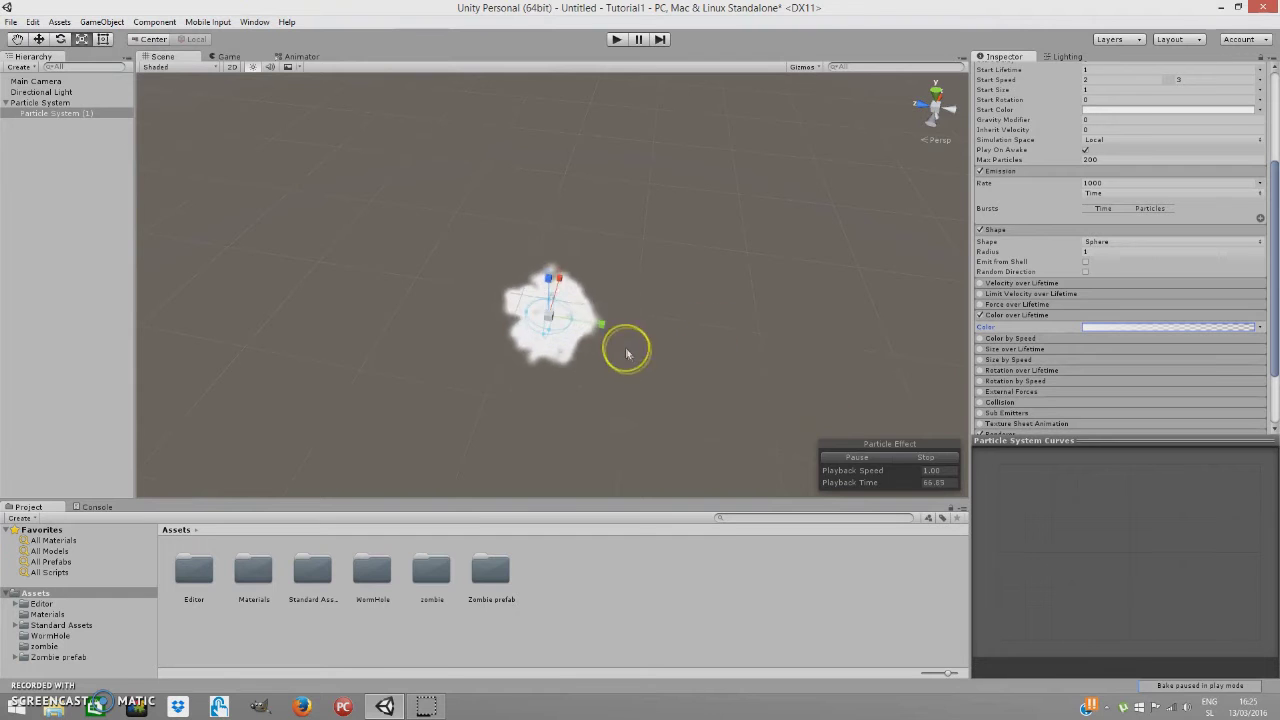
Step: Enable Size over Lifetime with a curve maximum of 10, rising from about 1.5 to about 5, and stop the effect's playback
{"action": "scroll", "coordinate": [1032, 376], "scroll_direction": "down", "scroll_amount": 1}
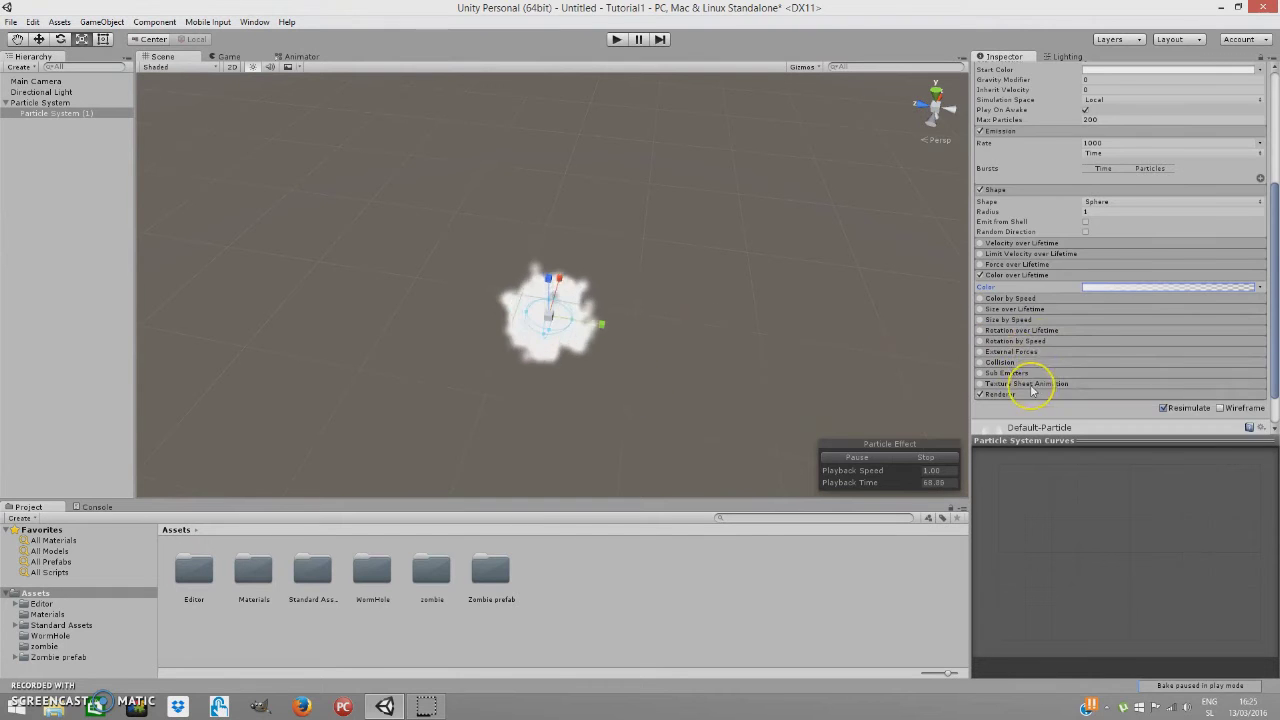
{"action": "left_click", "coordinate": [981, 309]}
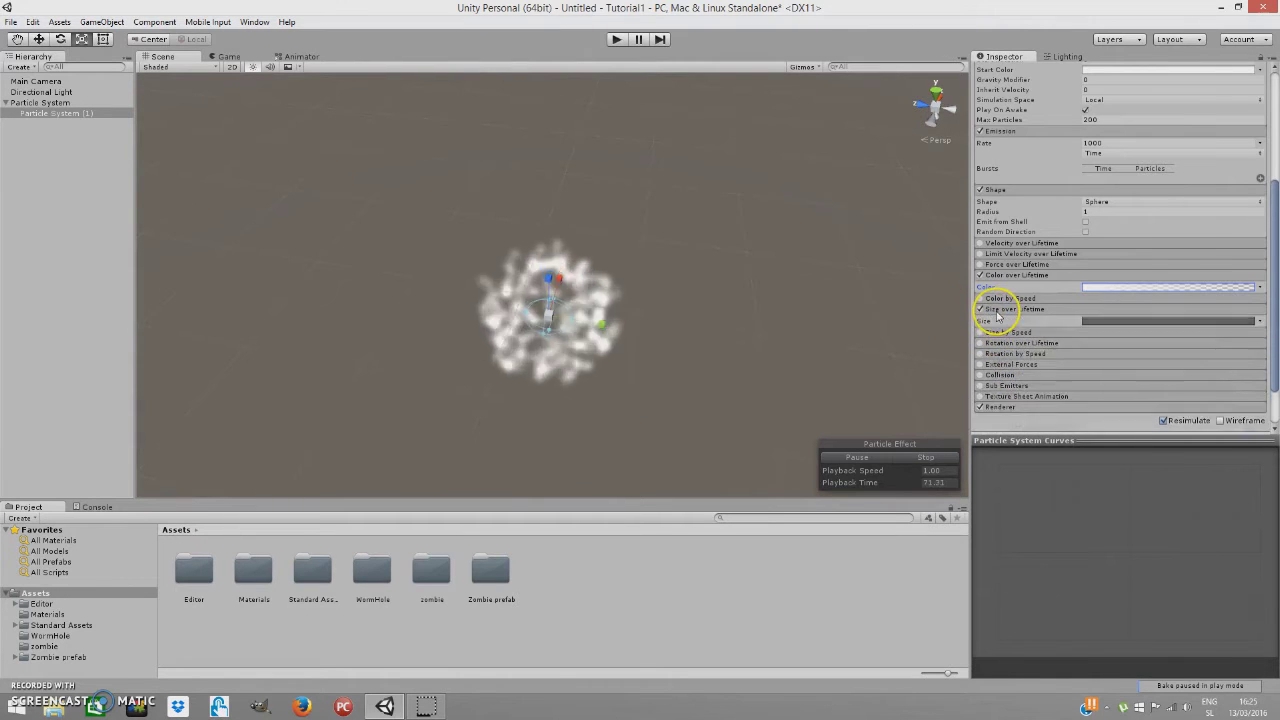
{"action": "left_click", "coordinate": [1086, 322]}
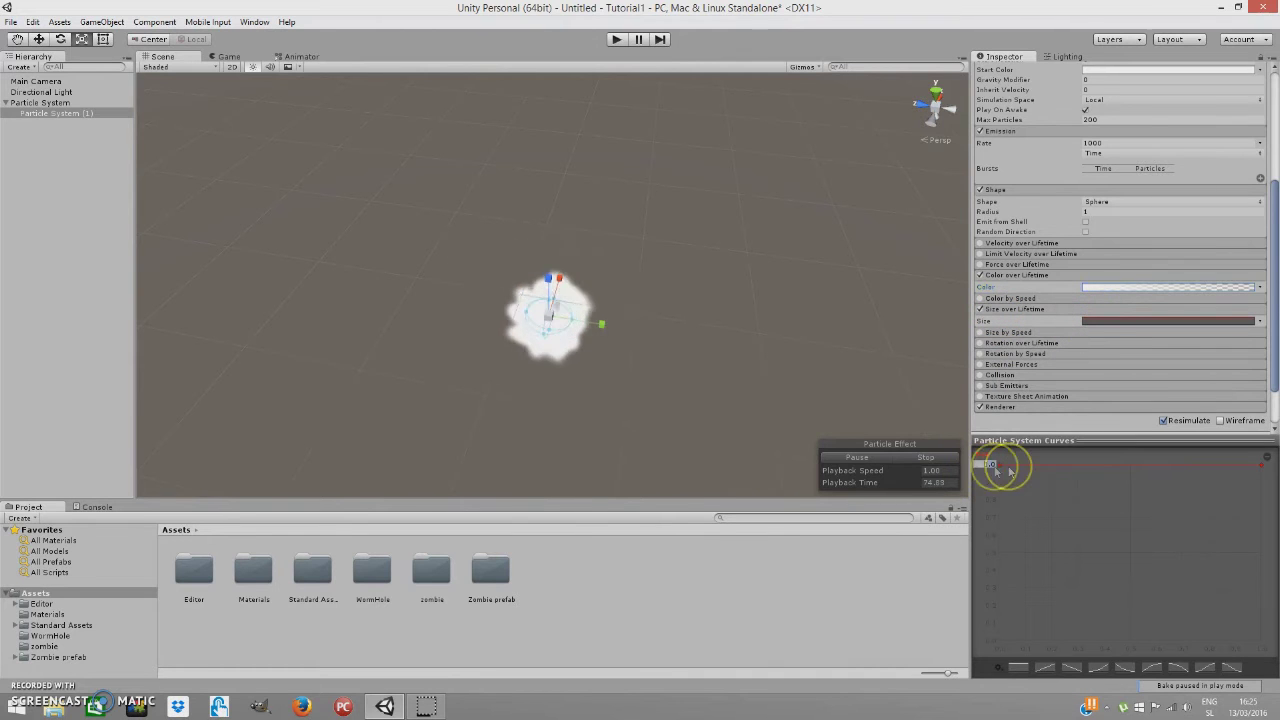
{"action": "type", "text": "10"}
{"action": "key", "text": "Return"}
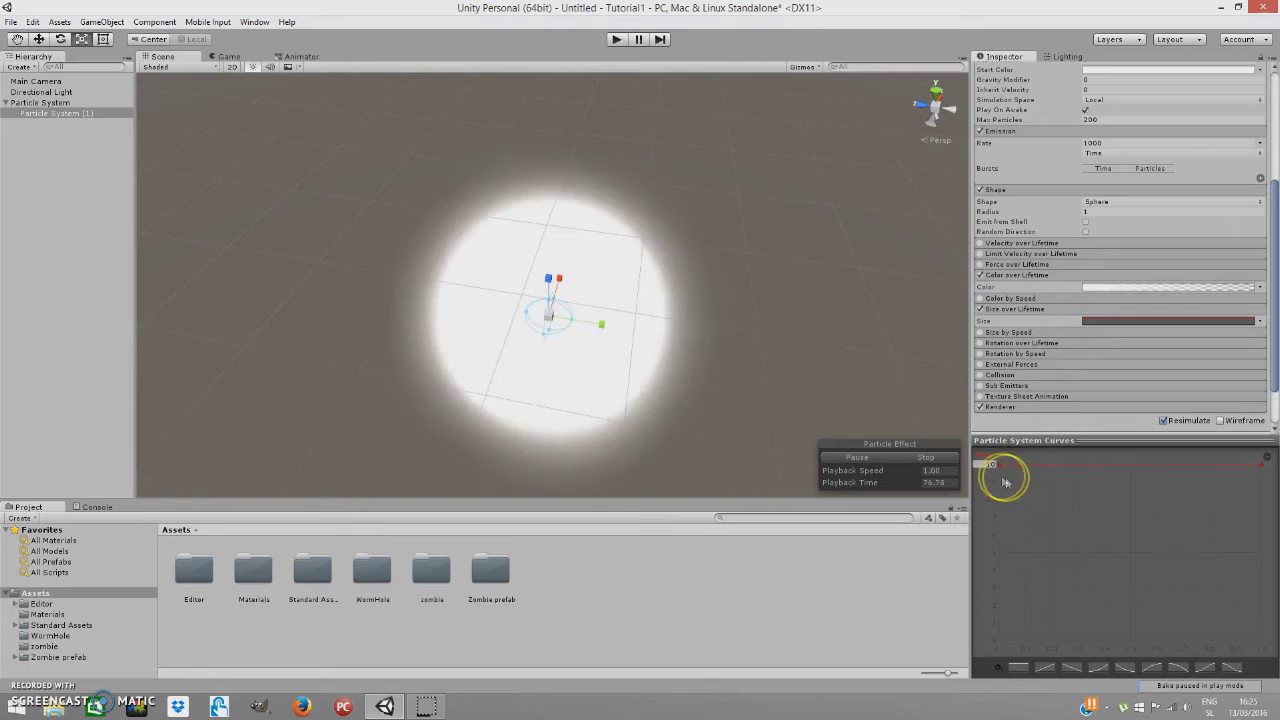
{"action": "left_click_drag", "start_coordinate": [1261, 463], "coordinate": [1262, 558]}
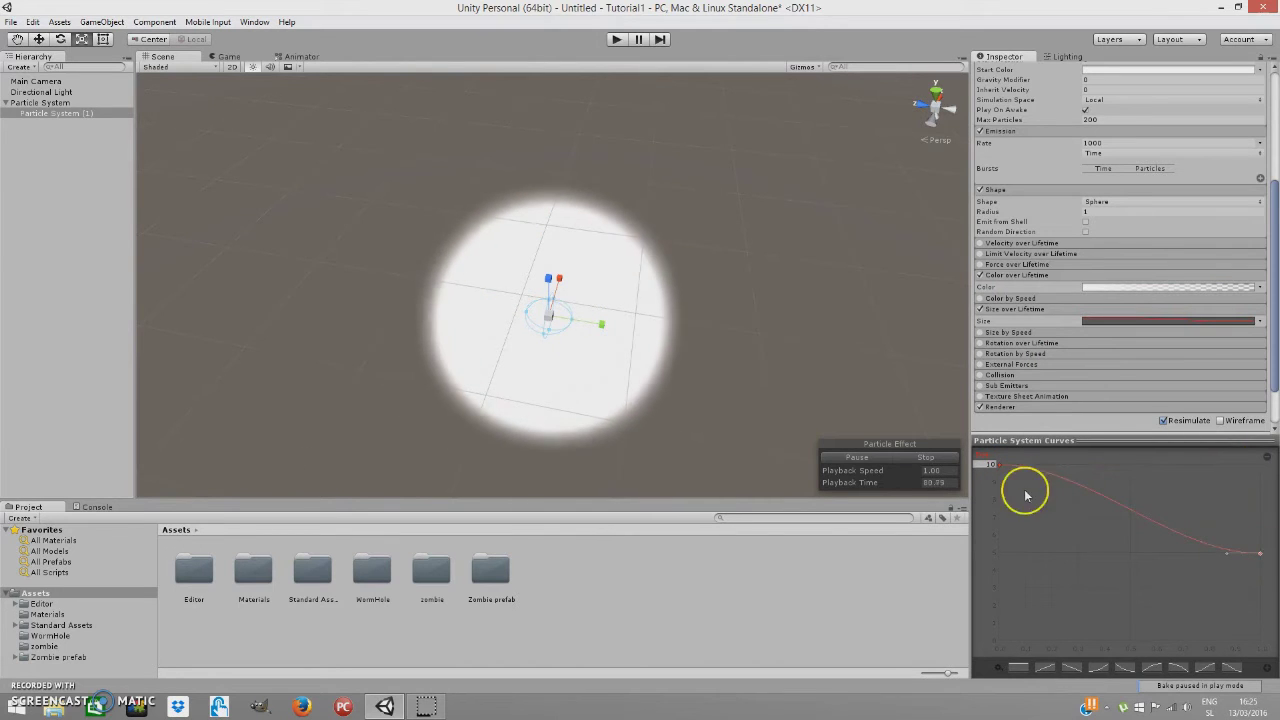
{"action": "left_click_drag", "start_coordinate": [1002, 470], "coordinate": [986, 625]}
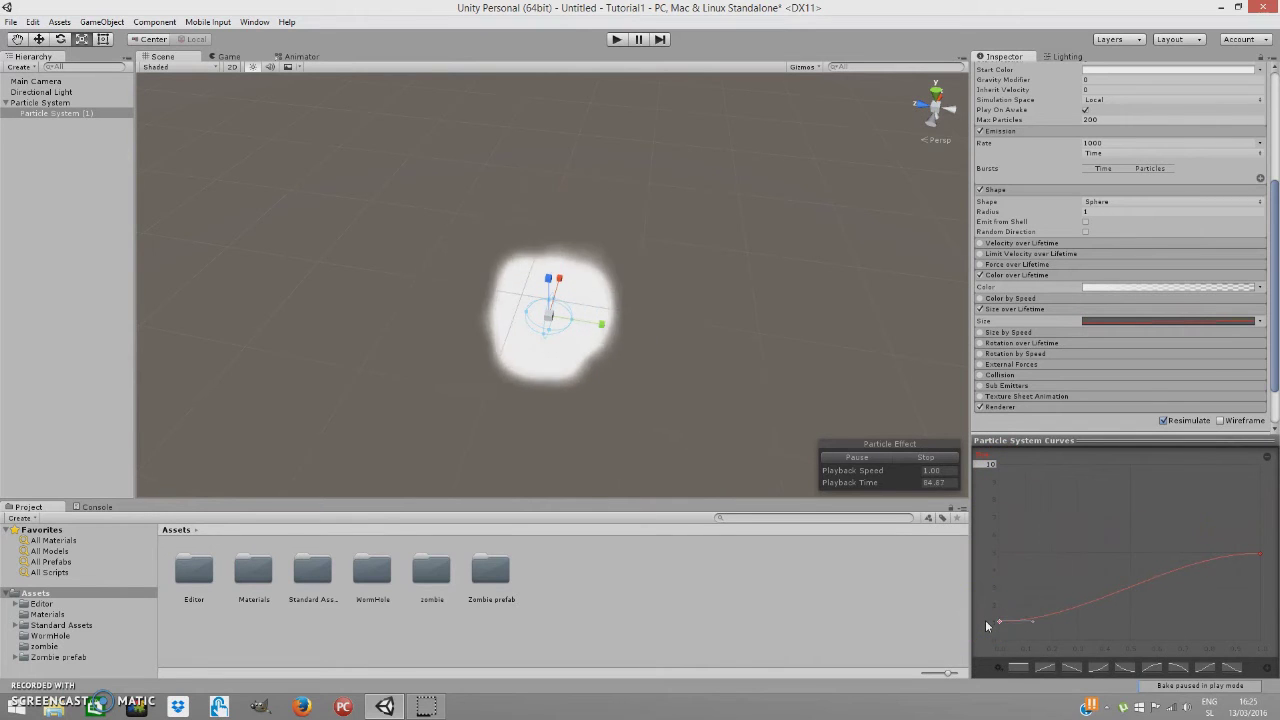
{"action": "left_click_drag", "start_coordinate": [999, 626], "coordinate": [999, 621]}
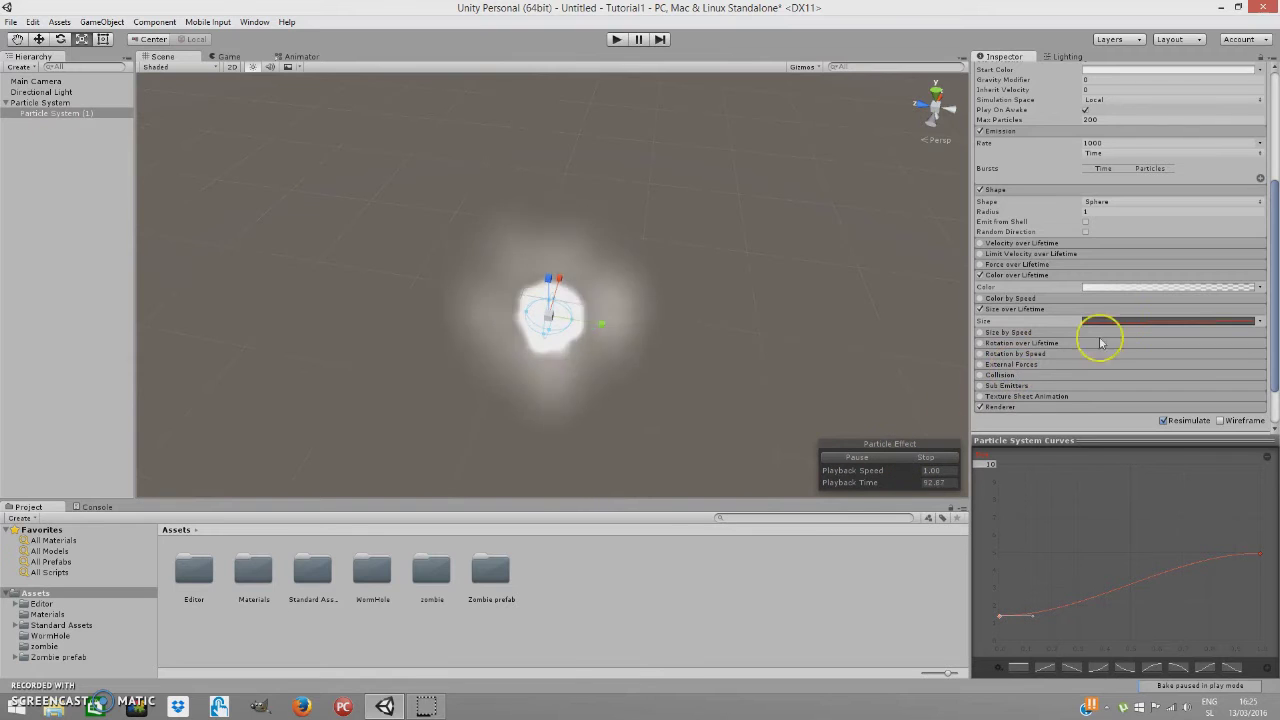
{"action": "scroll", "coordinate": [1100, 330], "scroll_direction": "up", "scroll_amount": 2}
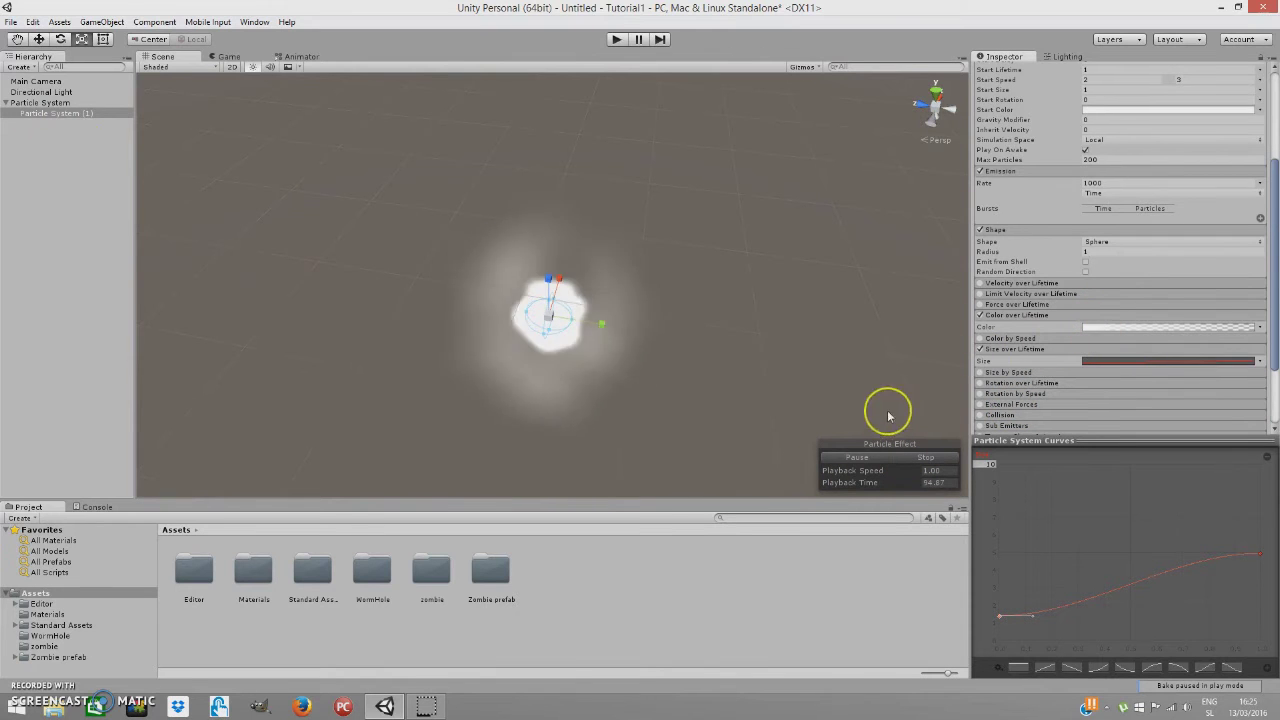
{"action": "left_click", "coordinate": [926, 457]}
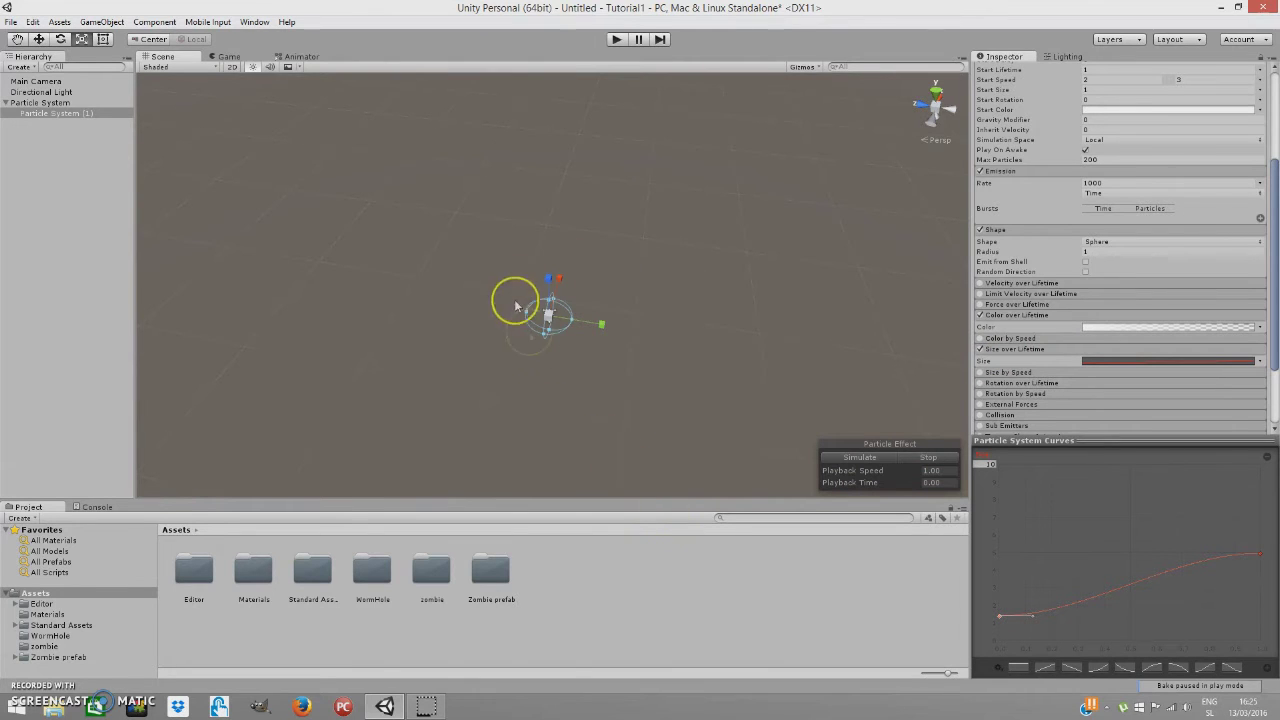
Step: Import the purple Магия_Колдовства_4 image from the desktop into the project's Assets folder
{"action": "left_click", "coordinate": [1272, 705]}
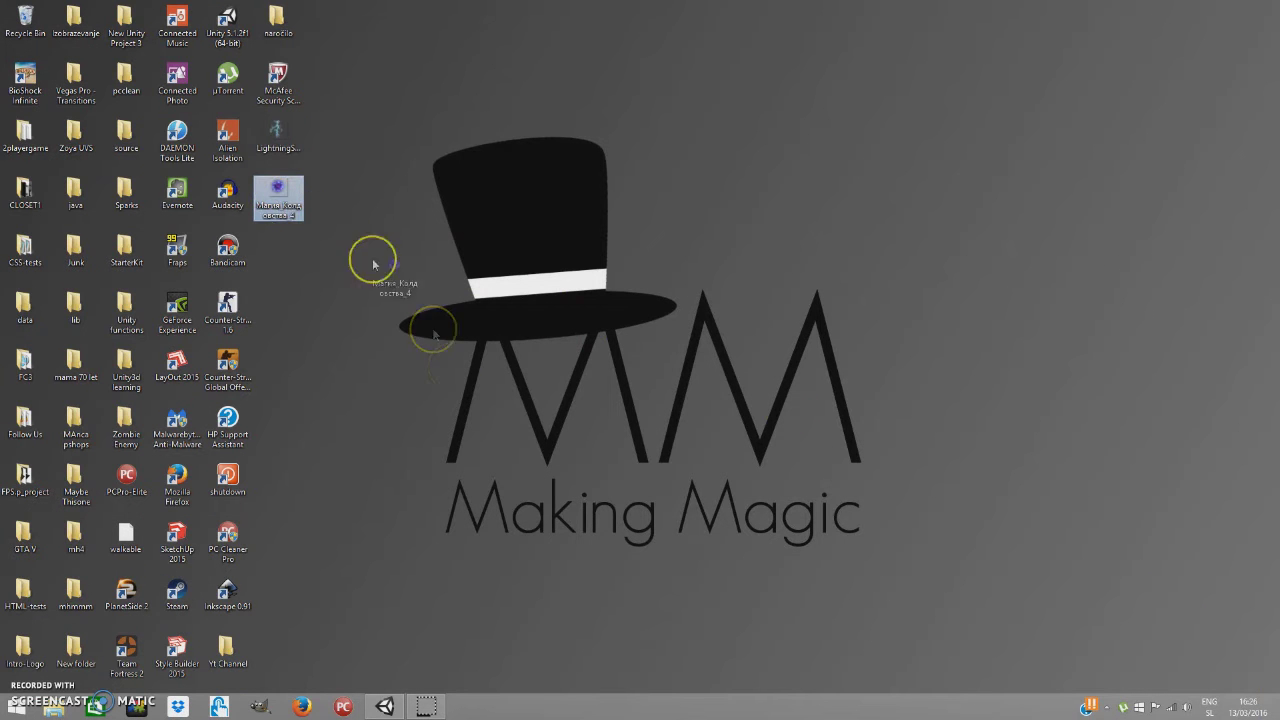
{"action": "left_click", "coordinate": [384, 707]}
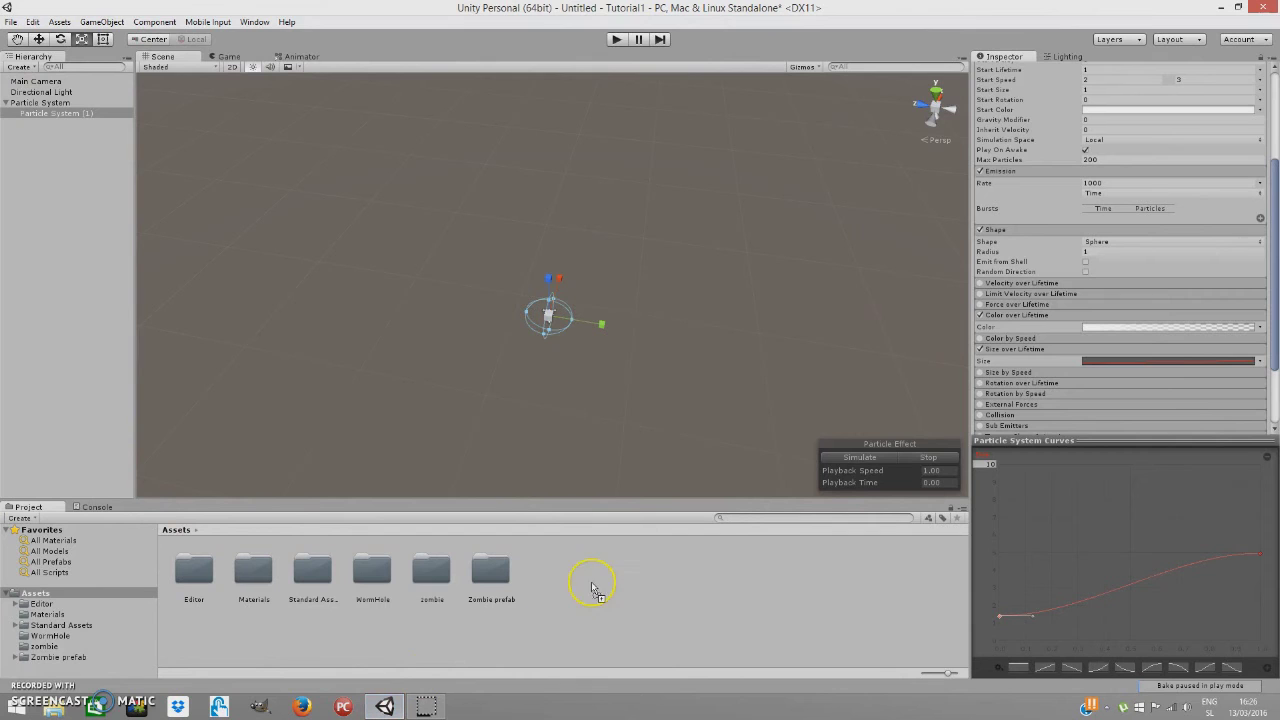
{"action": "left_click_drag", "start_coordinate": [592, 591], "coordinate": [592, 588]}
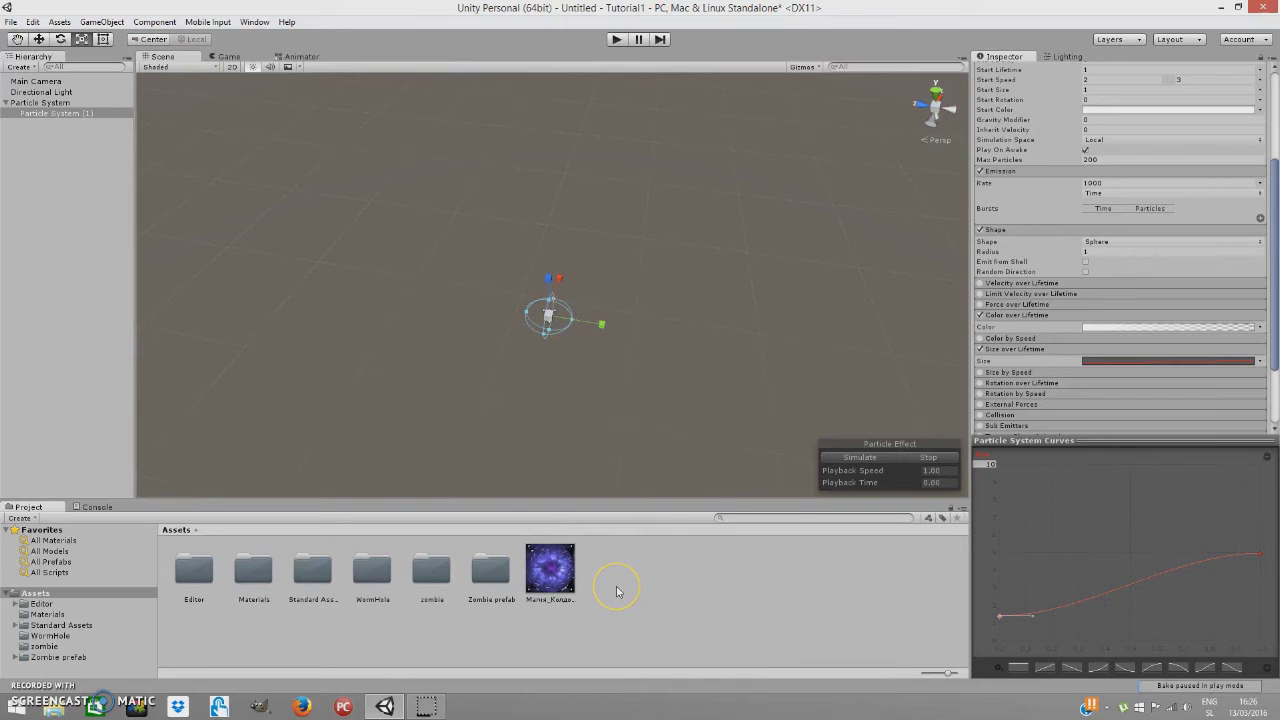
Step: Create a new material named explcore in the project's Assets folder
{"action": "right_click", "coordinate": [616, 591]}
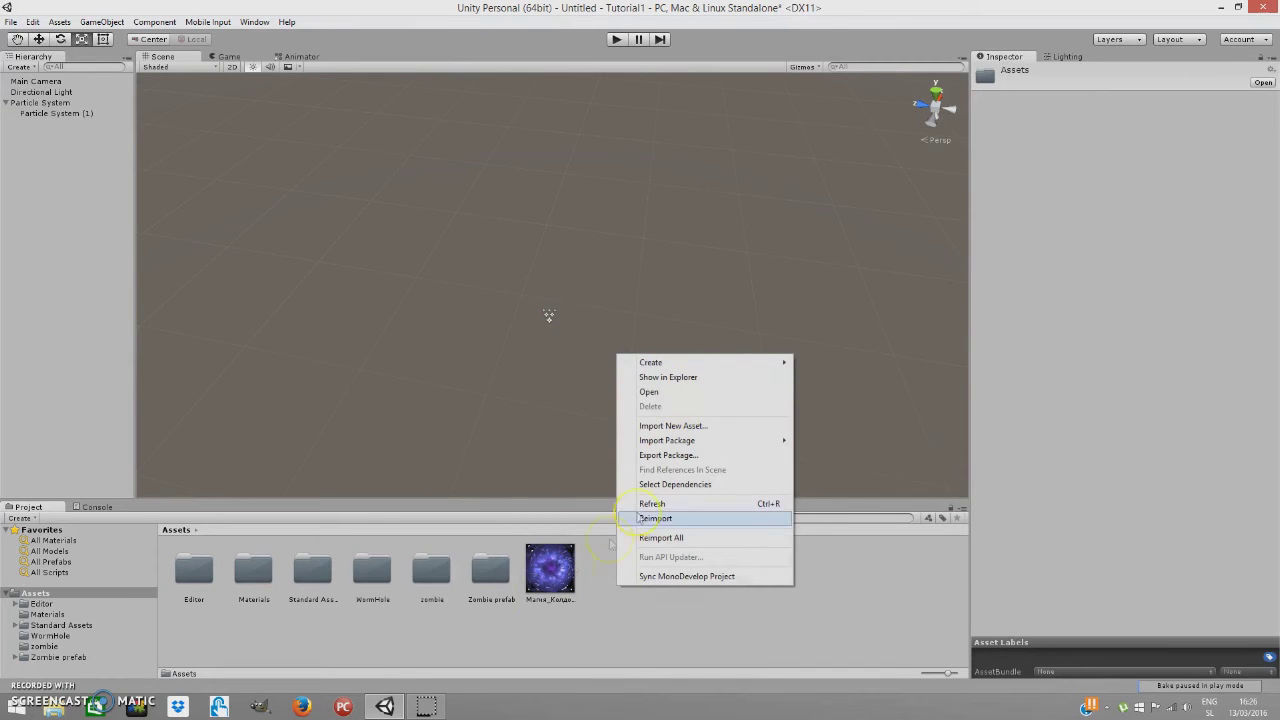
{"action": "mouse_move", "coordinate": [711, 362]}
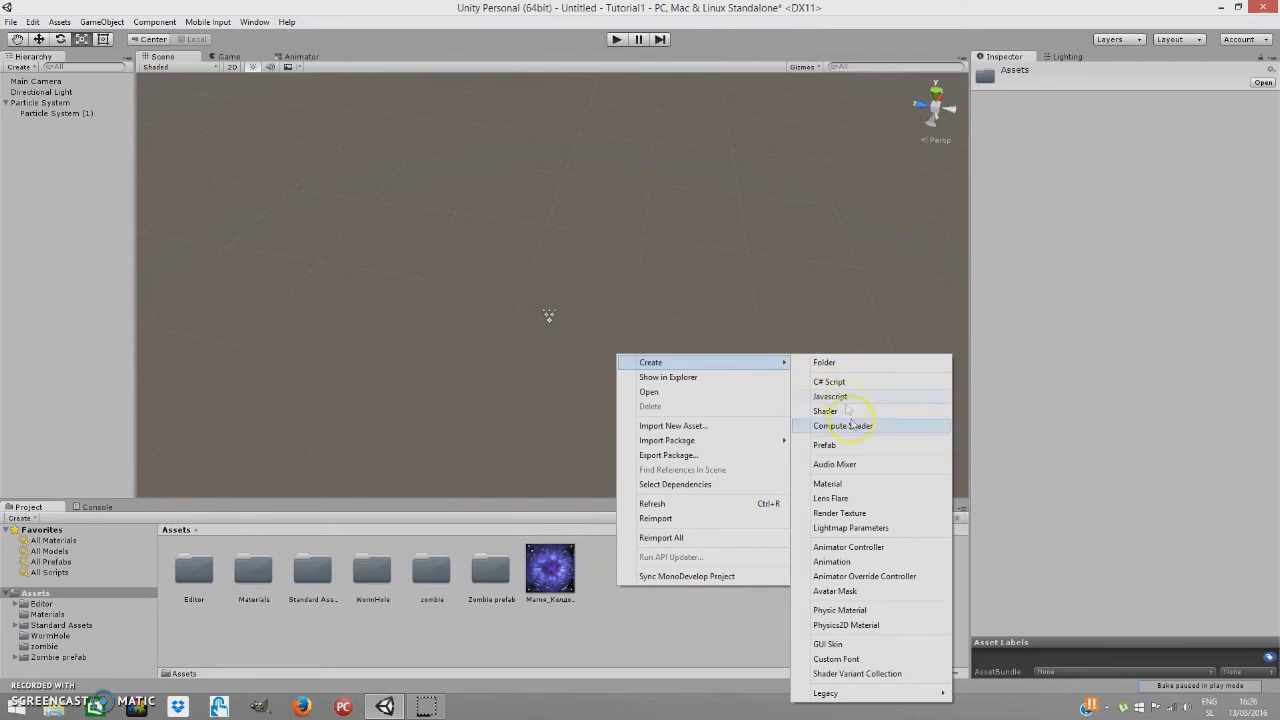
{"action": "left_click", "coordinate": [845, 483]}
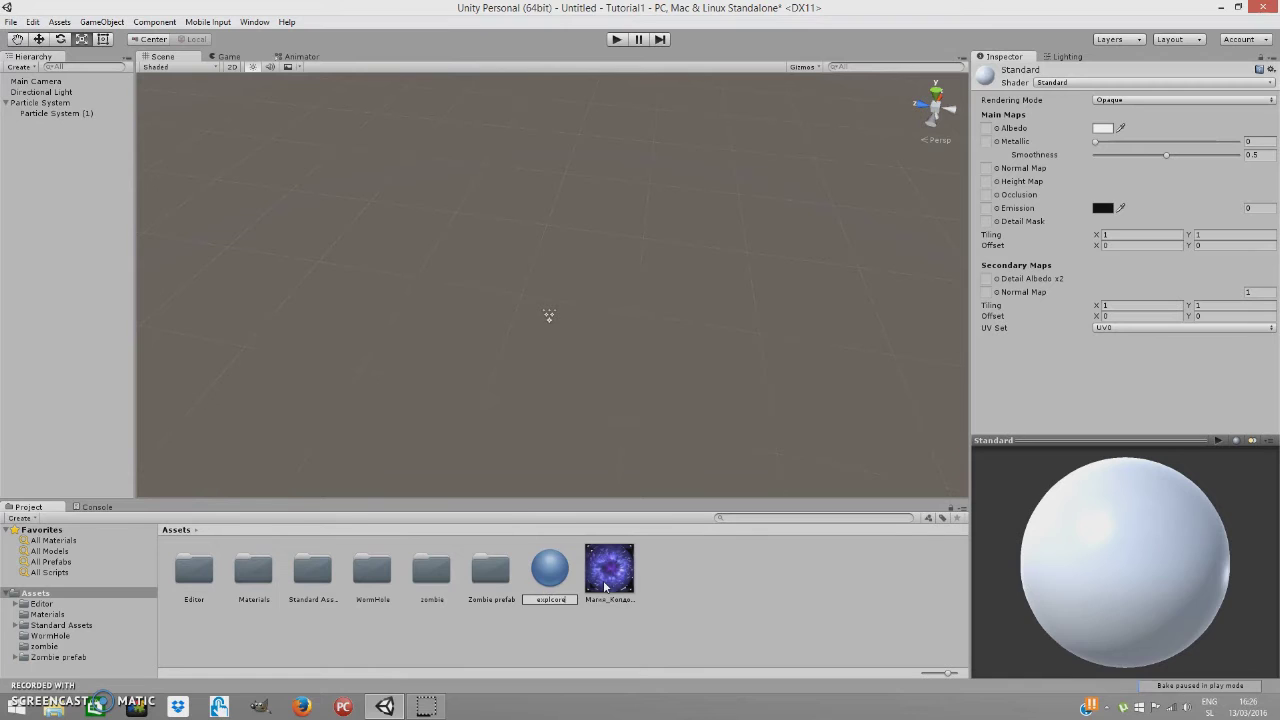
{"action": "key", "text": "Return"}
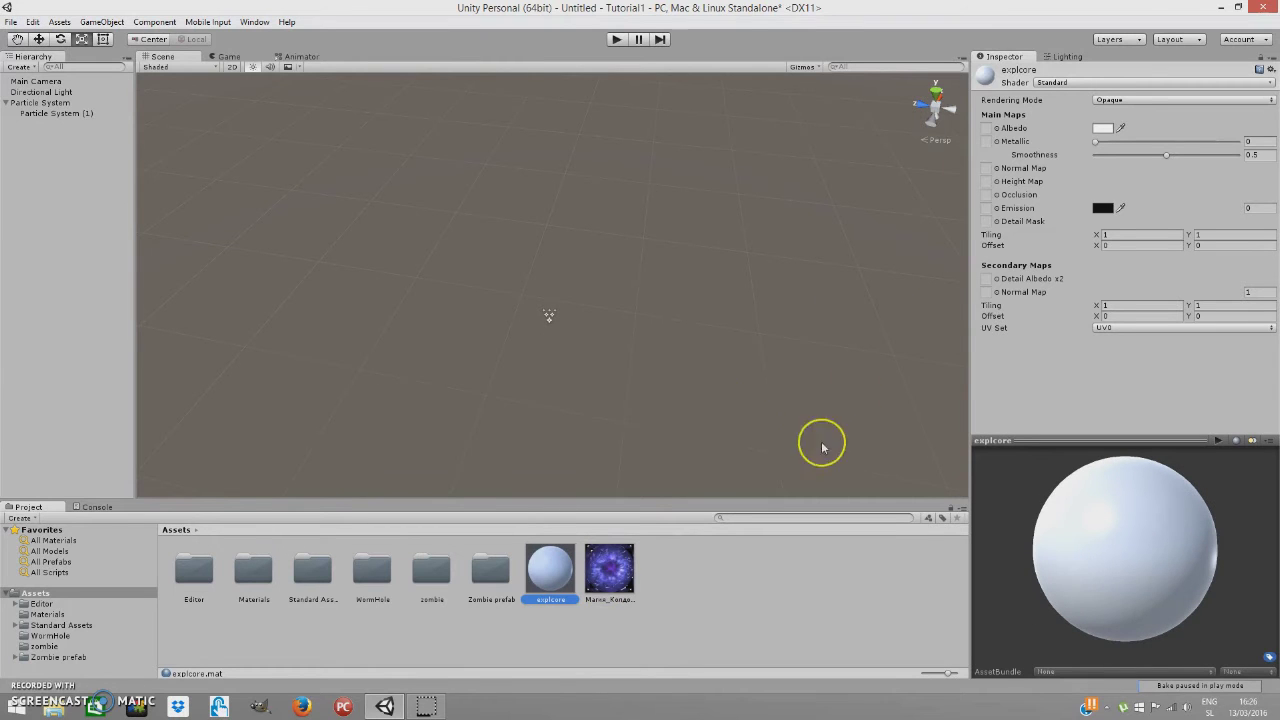
Step: Set the explcore material's shader to Particles/Additive and assign the purple Магия_Колдовства_4 image as its particle texture
{"action": "left_click", "coordinate": [1075, 86]}
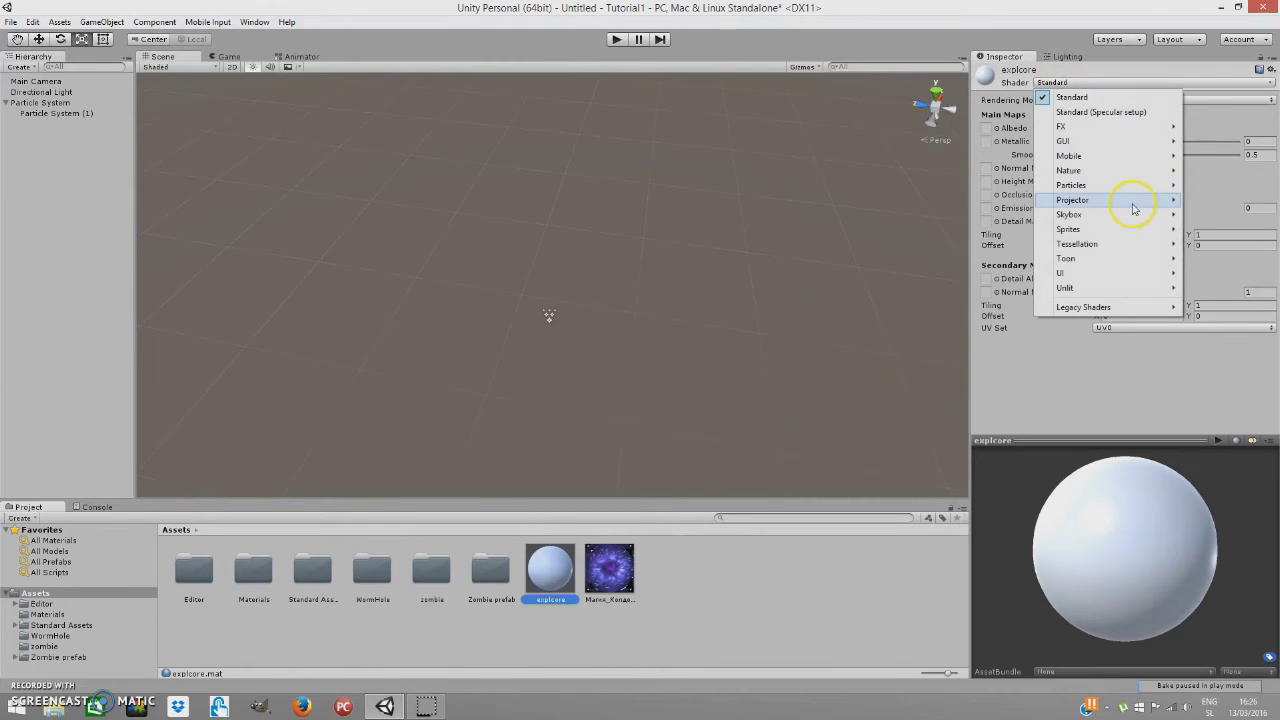
{"action": "mouse_move", "coordinate": [1133, 188]}
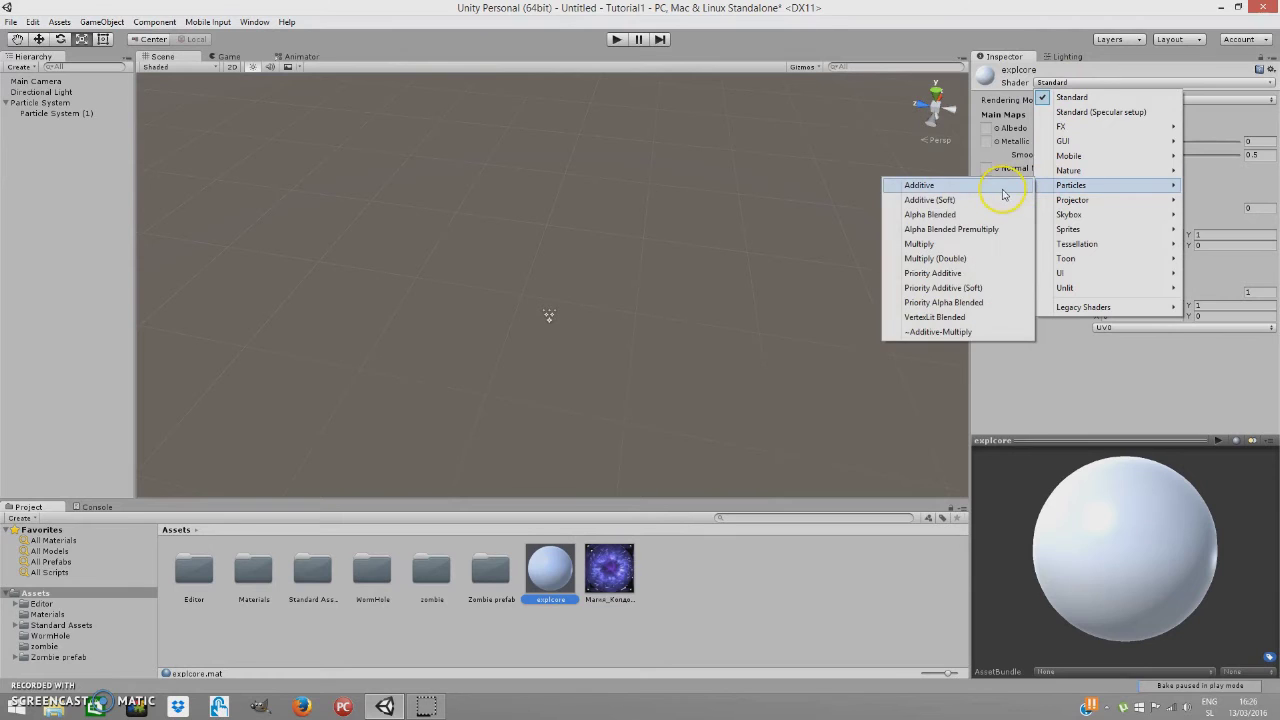
{"action": "left_click", "coordinate": [1004, 190]}
{"action": "left_click", "coordinate": [605, 577]}
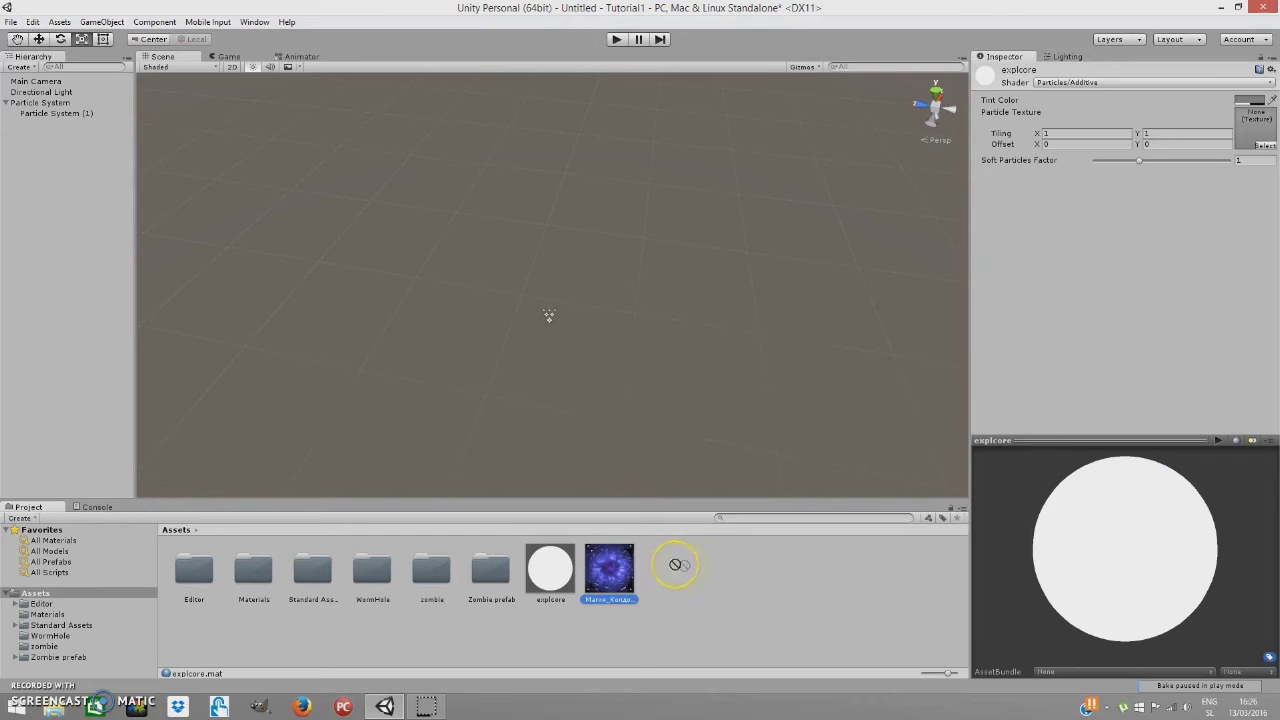
{"action": "left_click_drag", "start_coordinate": [882, 532], "coordinate": [1241, 206]}
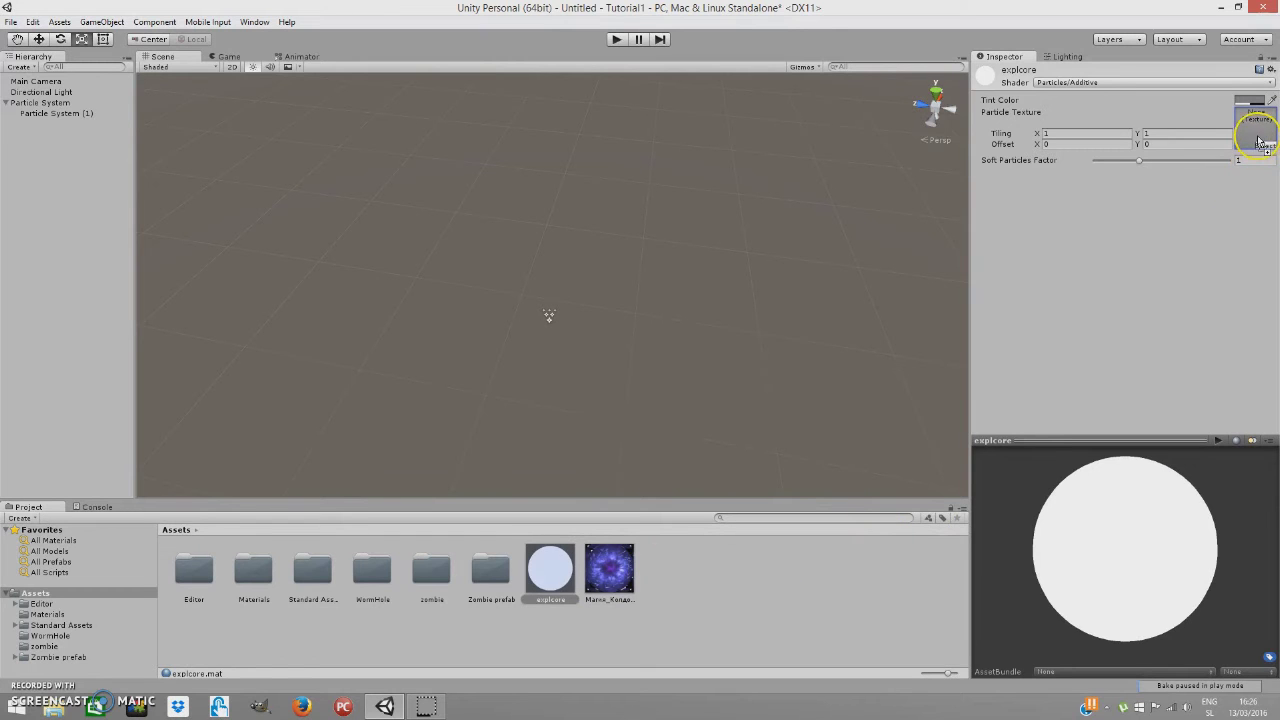
{"action": "left_click_drag", "start_coordinate": [1259, 141], "coordinate": [1259, 140]}
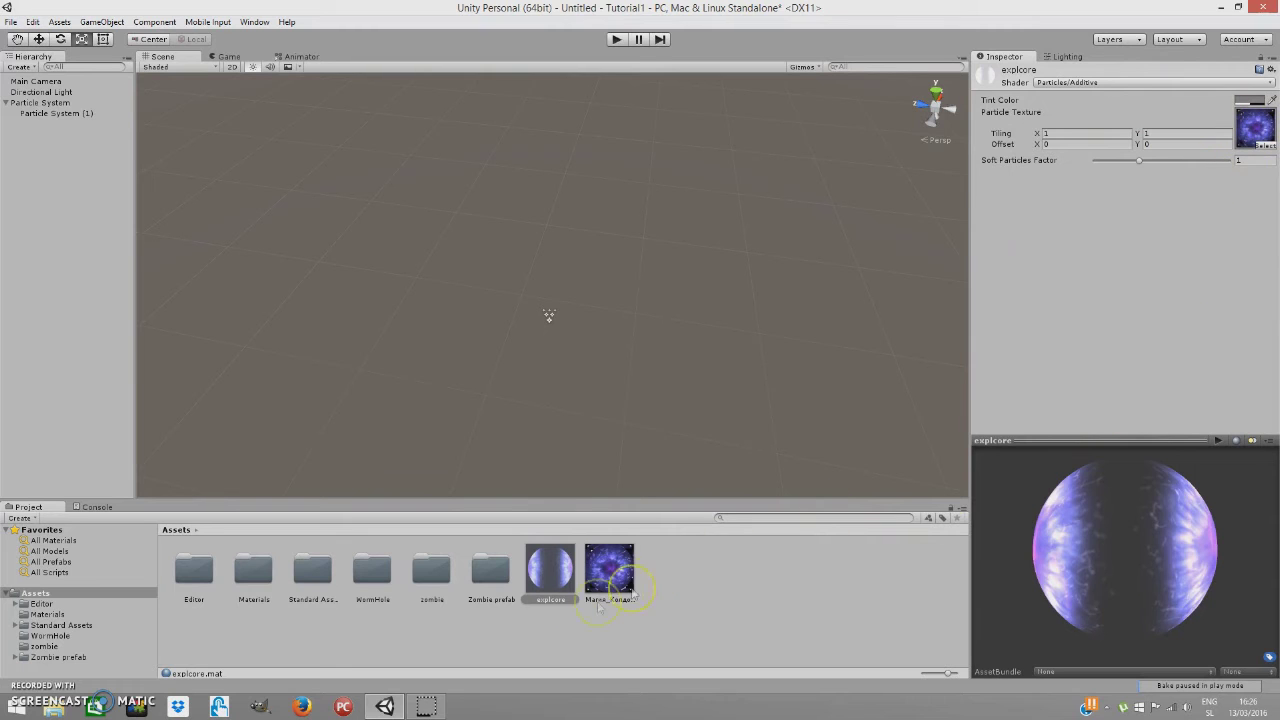
Step: Assign the explcore material to the Renderer of the child particle system
{"action": "left_click", "coordinate": [45, 113]}
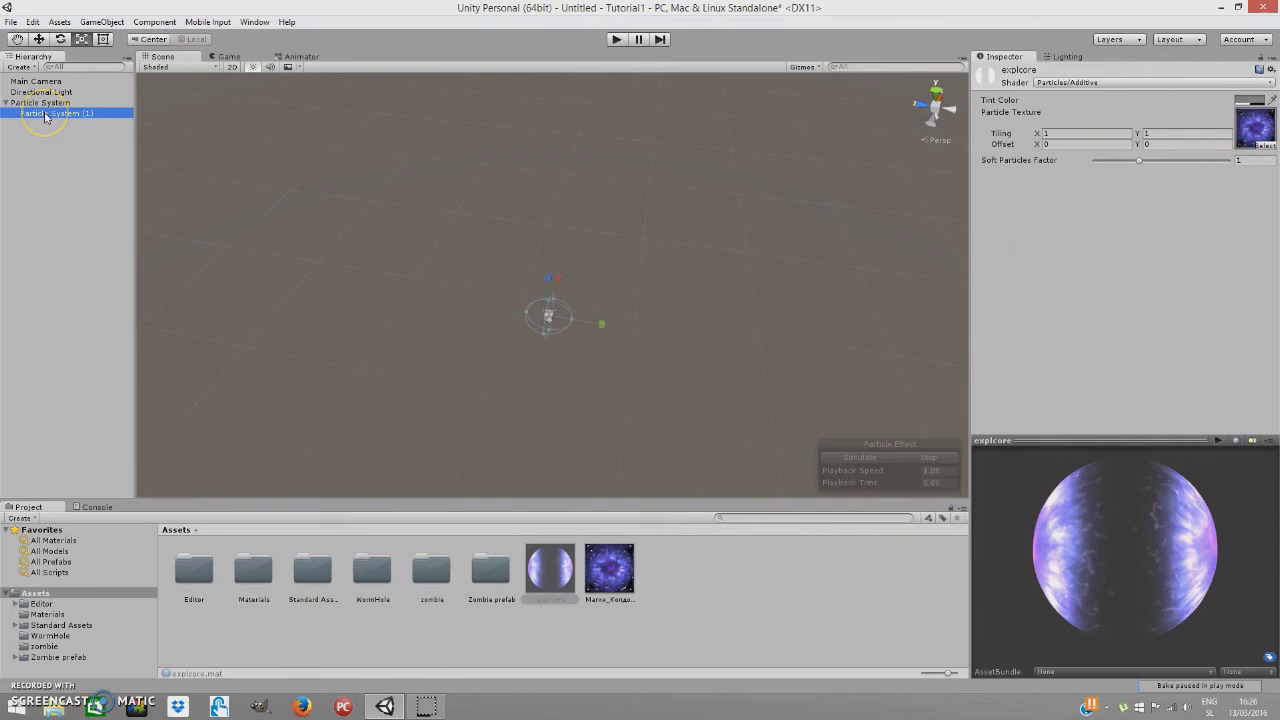
{"action": "scroll", "coordinate": [1194, 351], "scroll_direction": "down", "scroll_amount": 5}
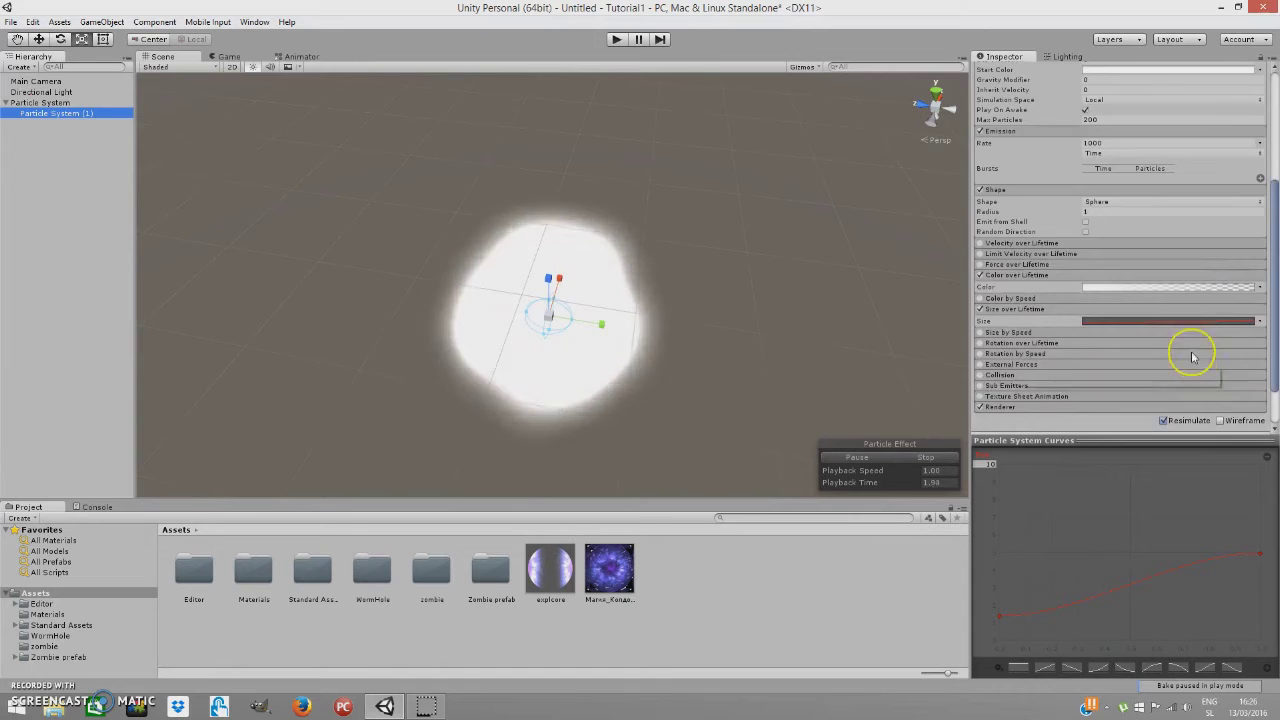
{"action": "left_click", "coordinate": [1002, 350]}
{"action": "scroll", "coordinate": [1060, 400], "scroll_direction": "down", "scroll_amount": 3}
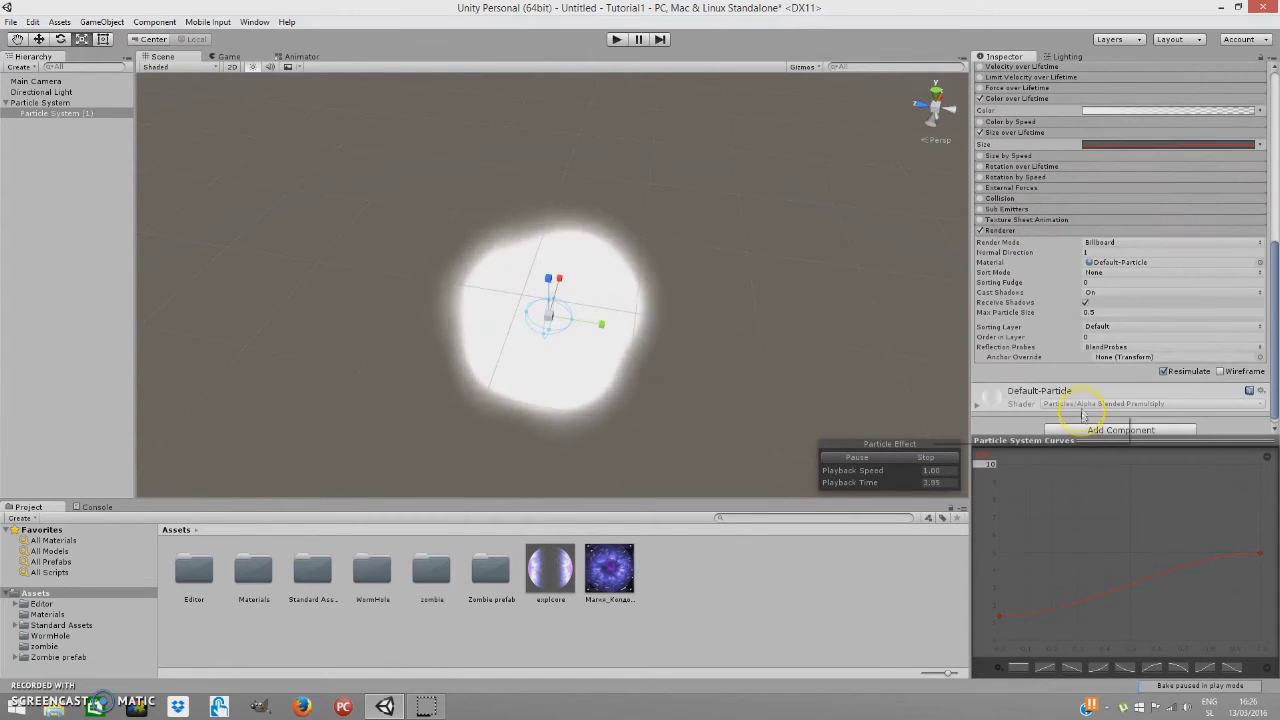
{"action": "left_click_drag", "start_coordinate": [550, 572], "coordinate": [988, 362]}
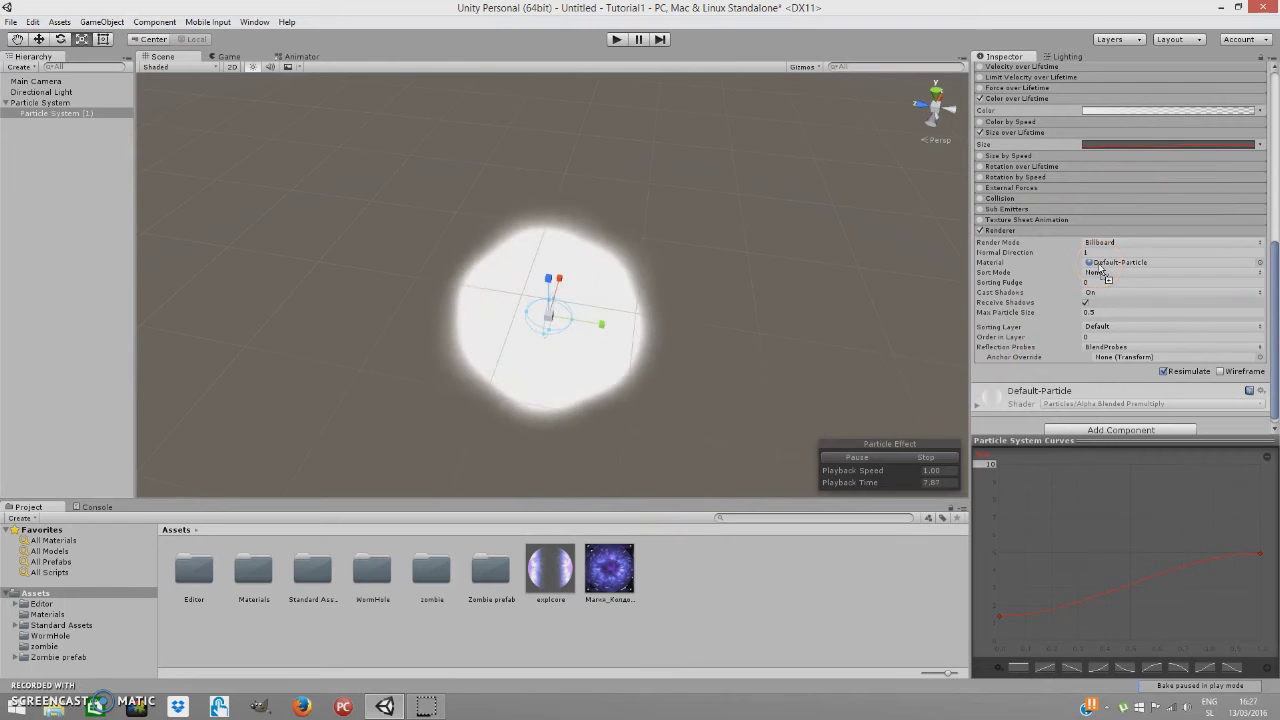
{"action": "left_click_drag", "start_coordinate": [1098, 268], "coordinate": [1098, 266]}
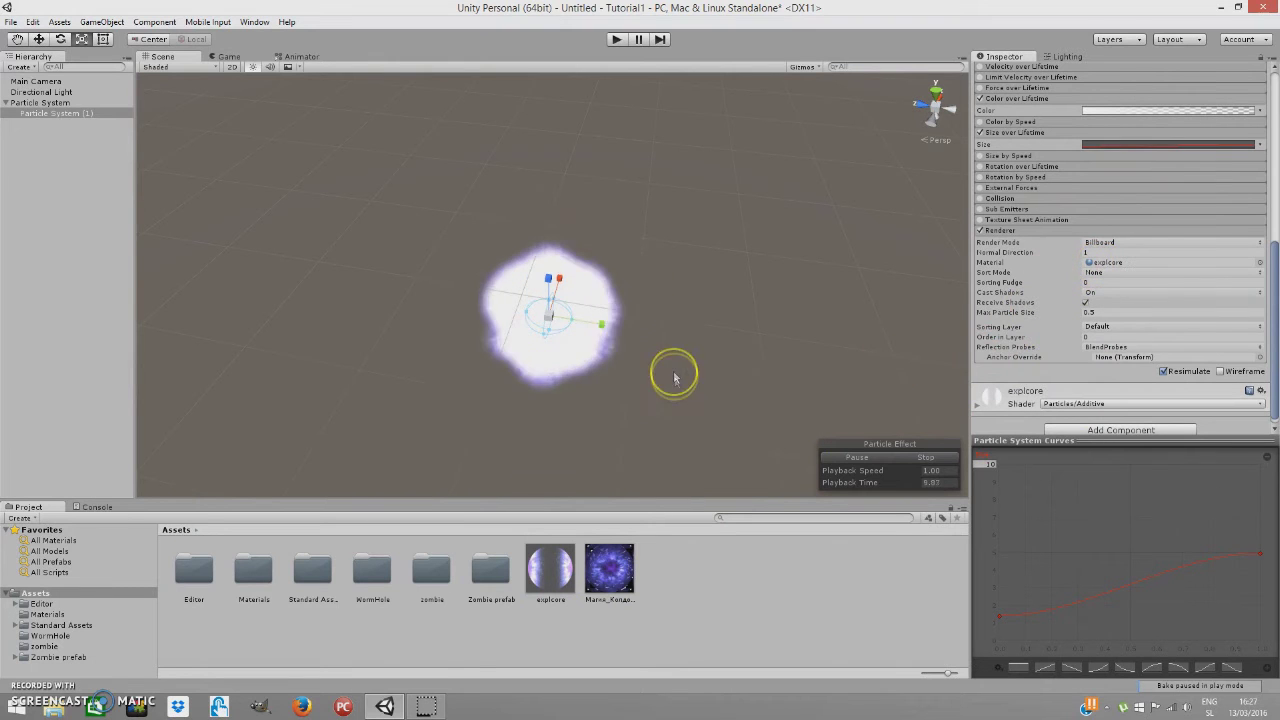
Step: Set the child system's Start Rotation to Random Between Two Constants, from -180 to 180
{"action": "scroll", "coordinate": [1150, 285], "scroll_direction": "up", "scroll_amount": 15}
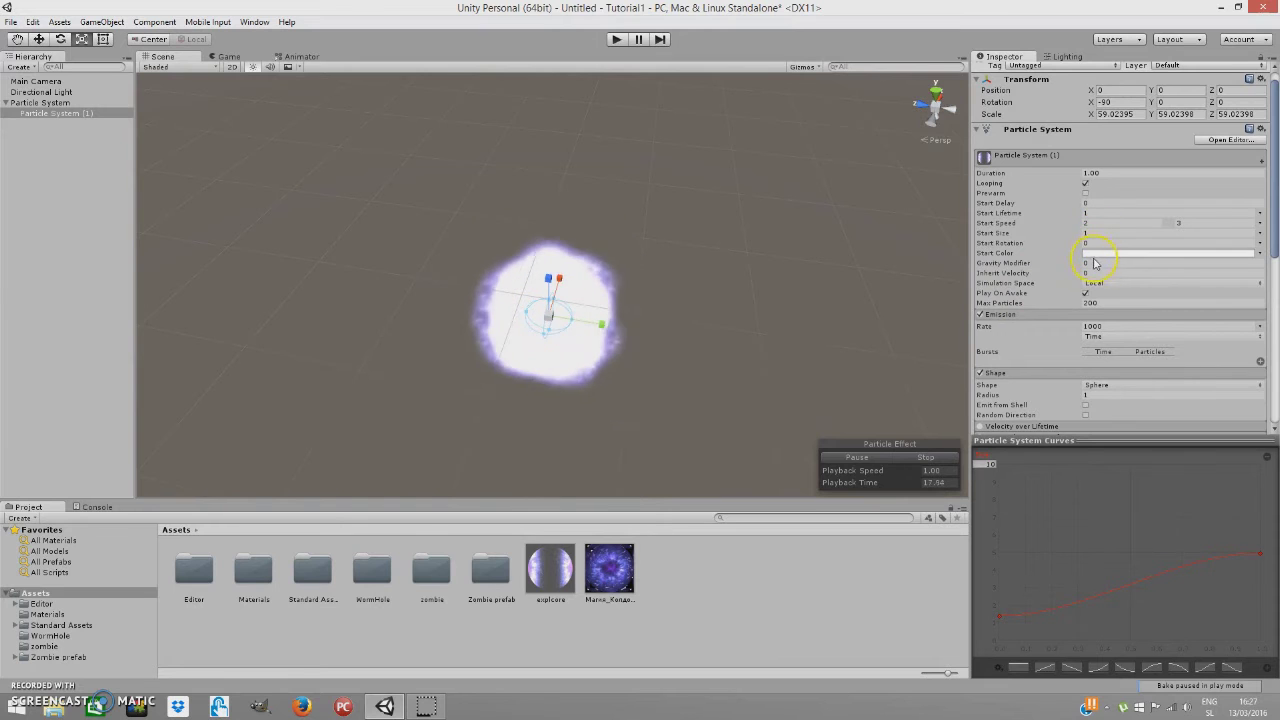
{"action": "left_click", "coordinate": [1261, 243]}
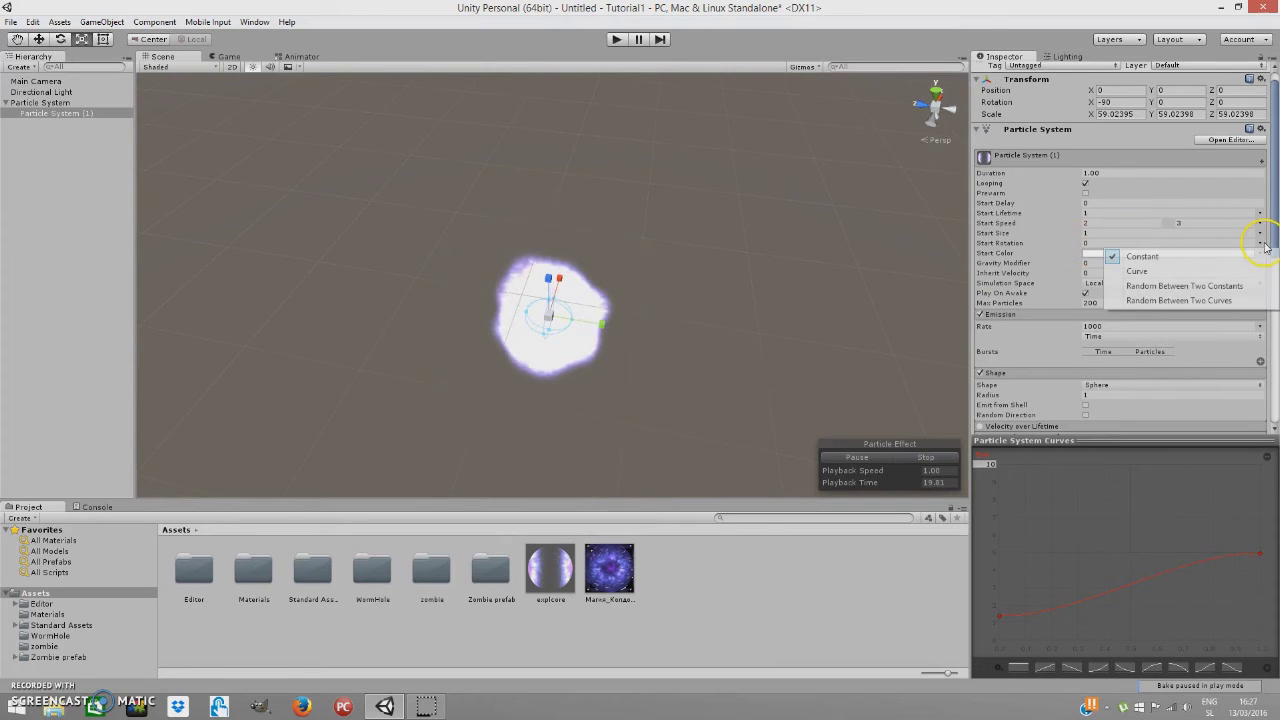
{"action": "left_click", "coordinate": [1168, 287]}
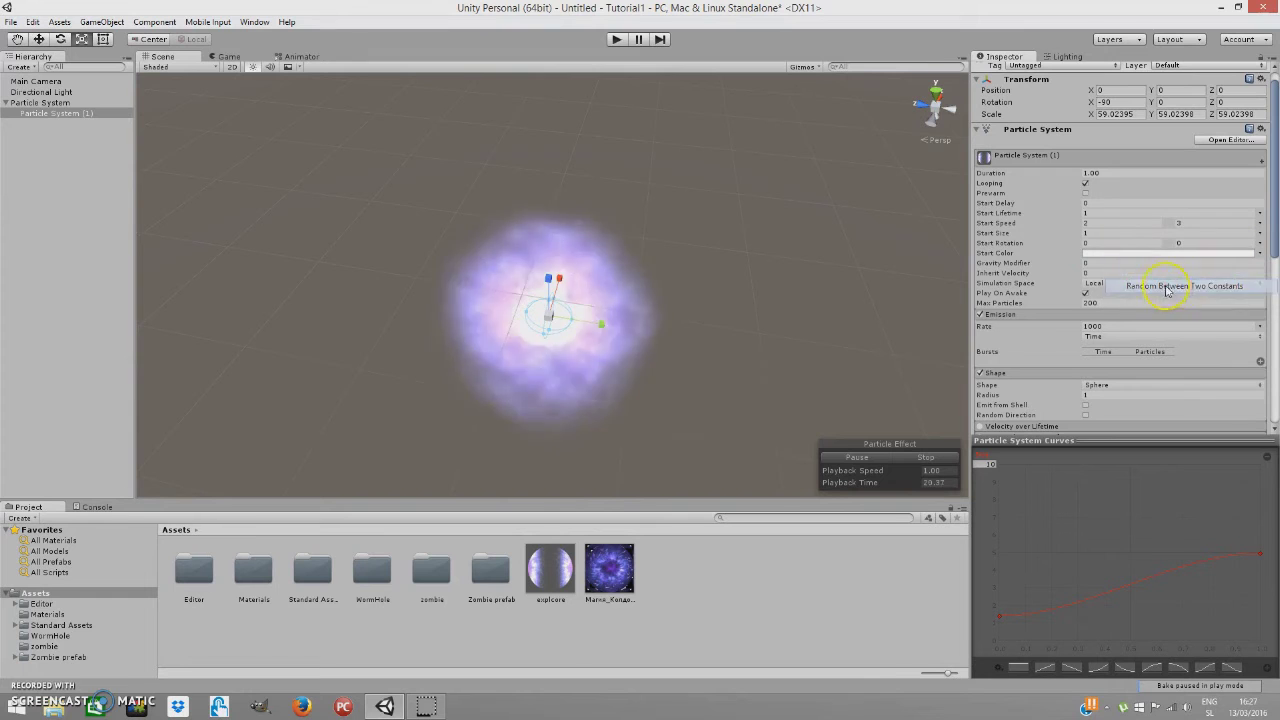
{"action": "left_click", "coordinate": [1105, 243]}
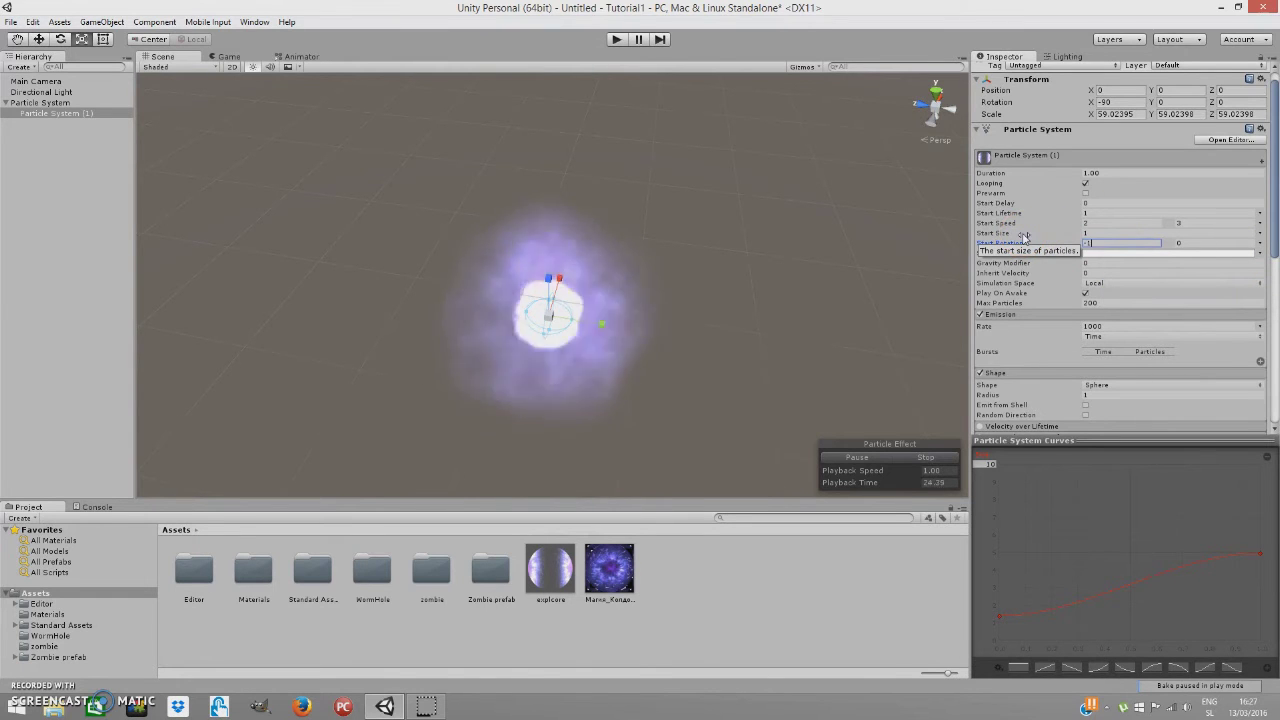
{"action": "left_click", "coordinate": [1168, 243]}
{"action": "type", "text": "180"}
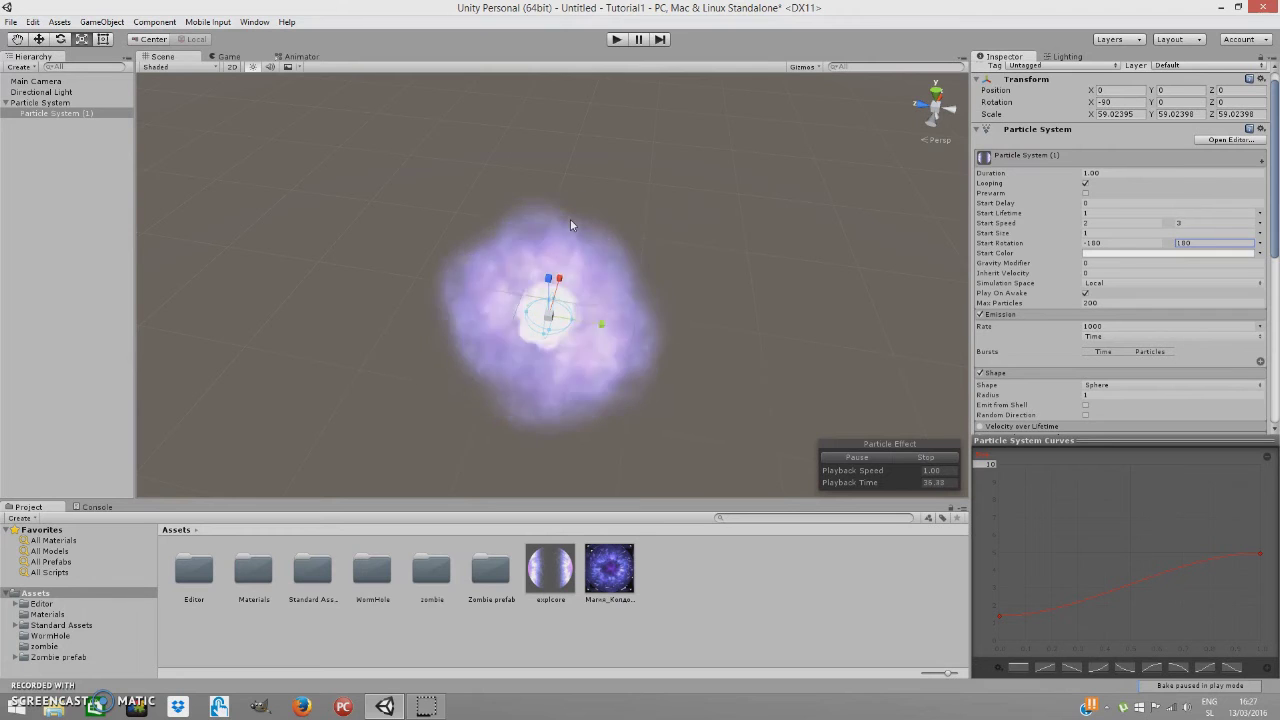
Step: Replay the combined effect from the parent particle system and view it from a lower angle
{"action": "left_click", "coordinate": [262, 133]}
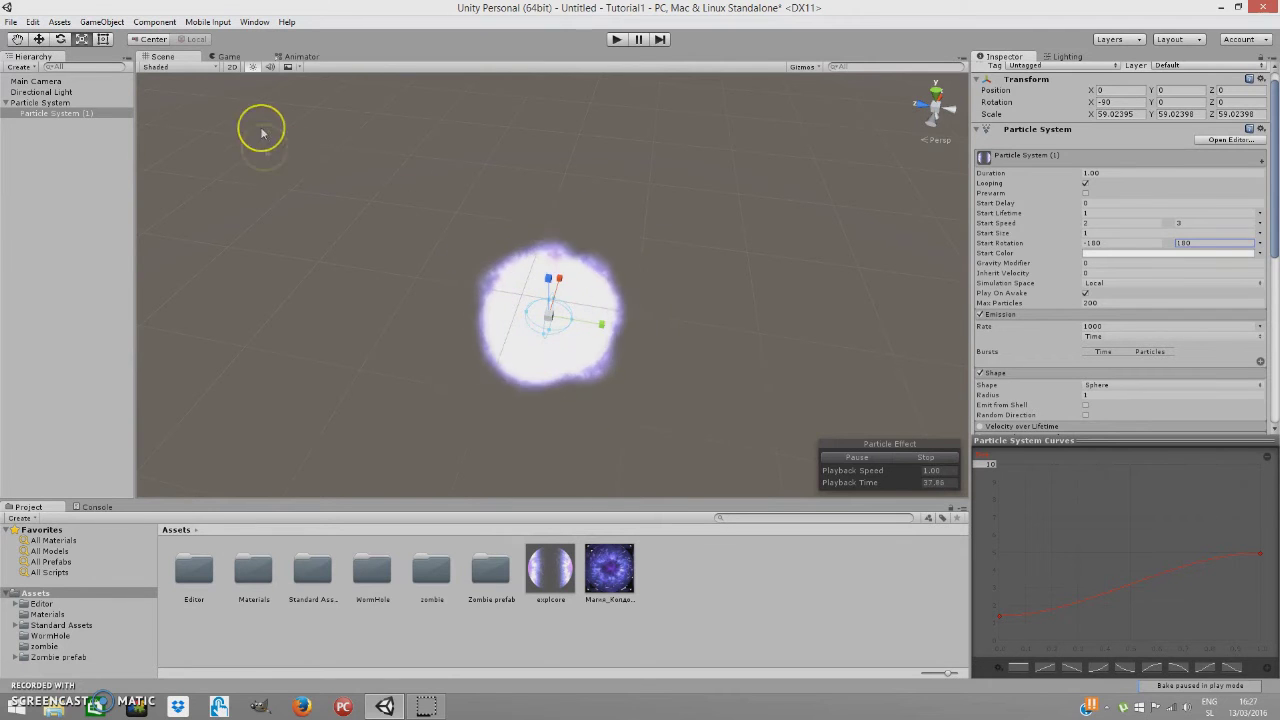
{"action": "left_click", "coordinate": [80, 104]}
{"action": "left_click", "coordinate": [922, 457]}
{"action": "left_click", "coordinate": [875, 457]}
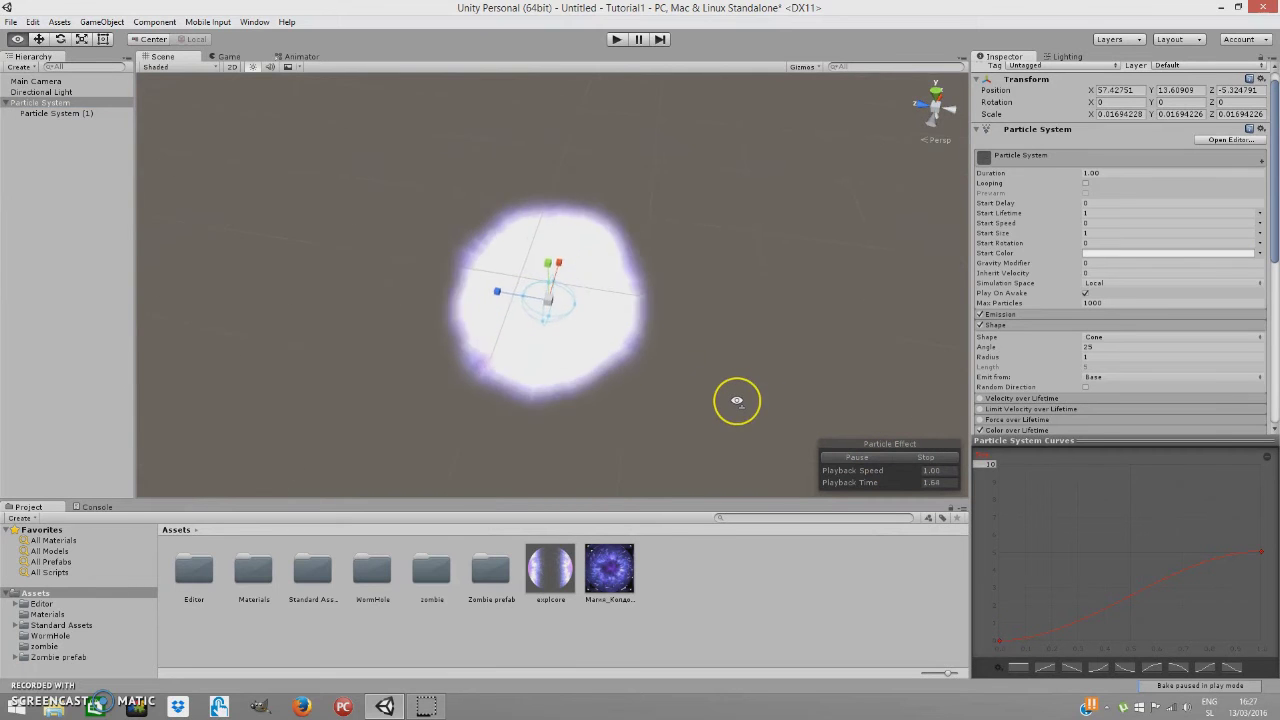
{"action": "left_click_drag", "start_coordinate": [737, 380], "coordinate": [743, 297], "text": "alt"}
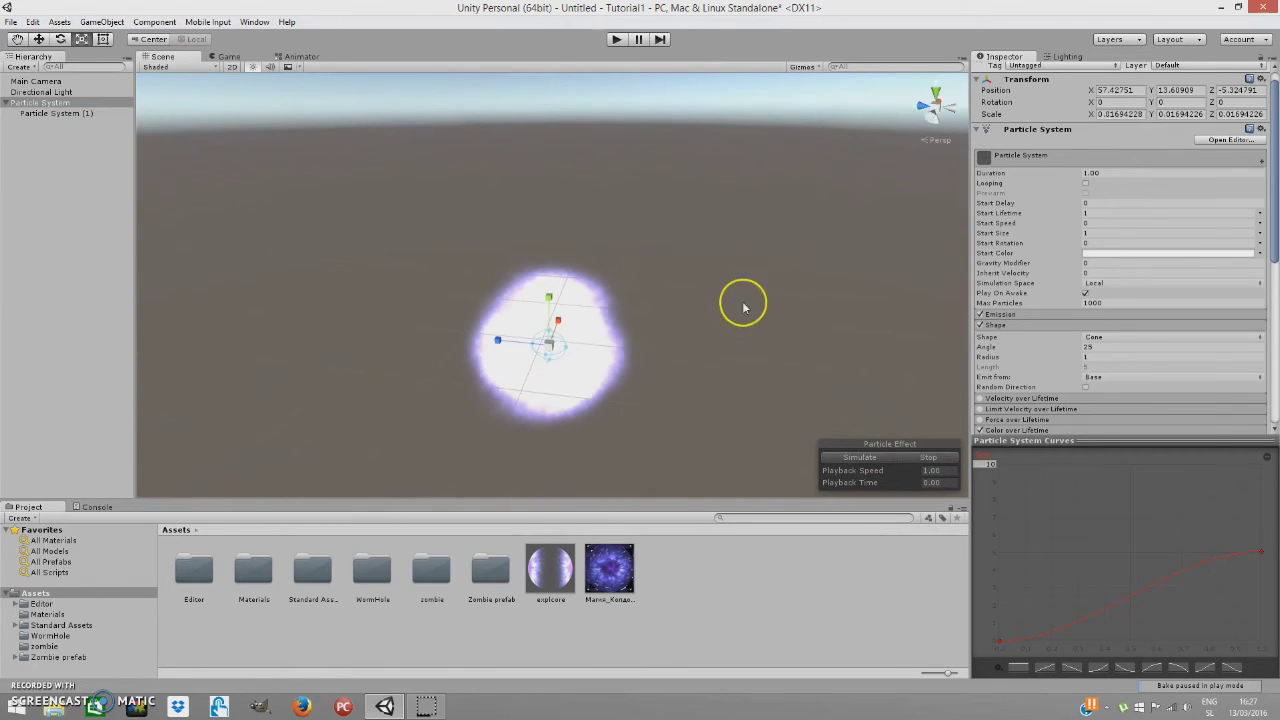
Step: Move the child particle system straight up to a Y position of about 142
{"action": "left_click", "coordinate": [95, 113]}
{"action": "left_click", "coordinate": [39, 39]}
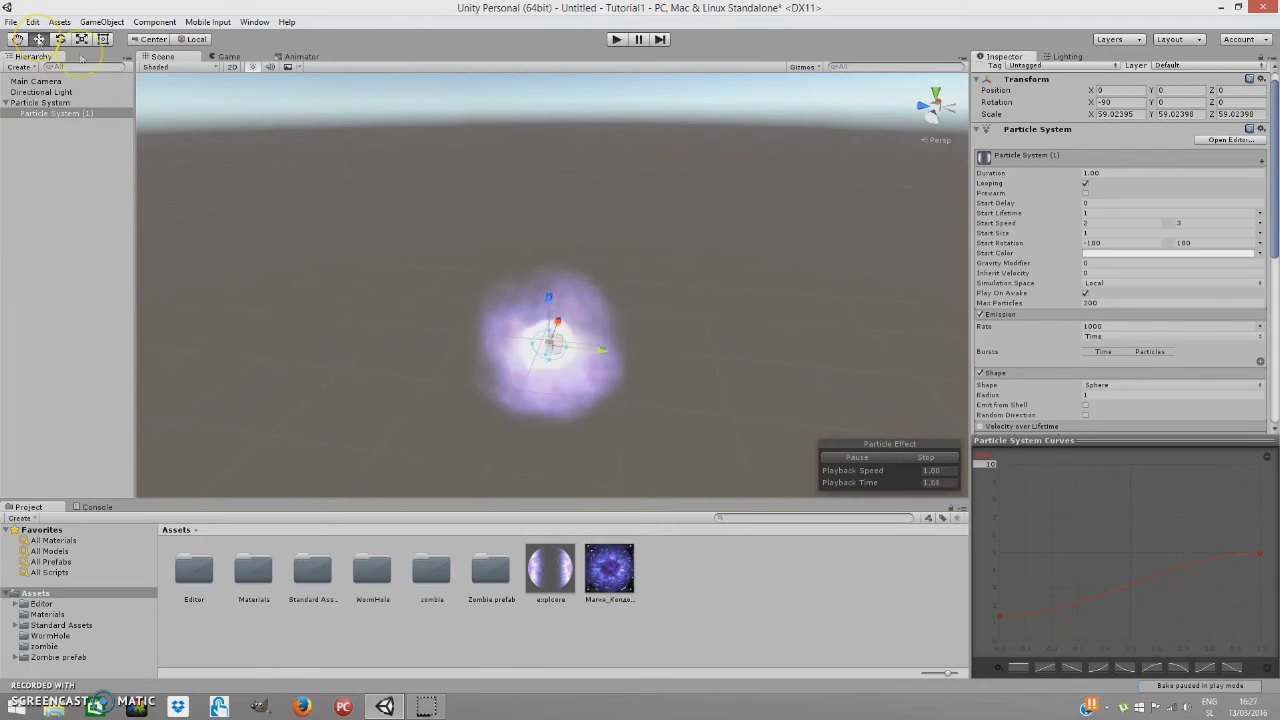
{"action": "left_click_drag", "start_coordinate": [549, 308], "coordinate": [549, 270]}
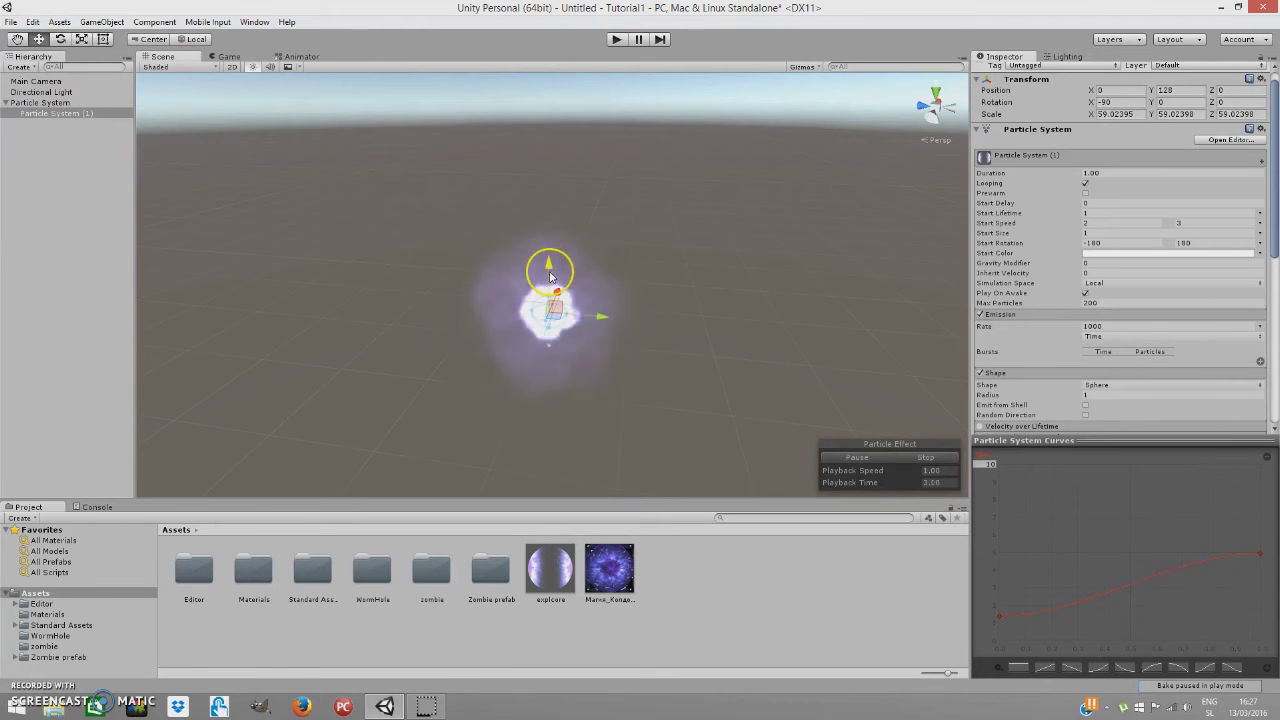
Step: Turn off Looping for the child particle system
{"action": "scroll", "coordinate": [1040, 173], "scroll_direction": "up", "scroll_amount": 1}
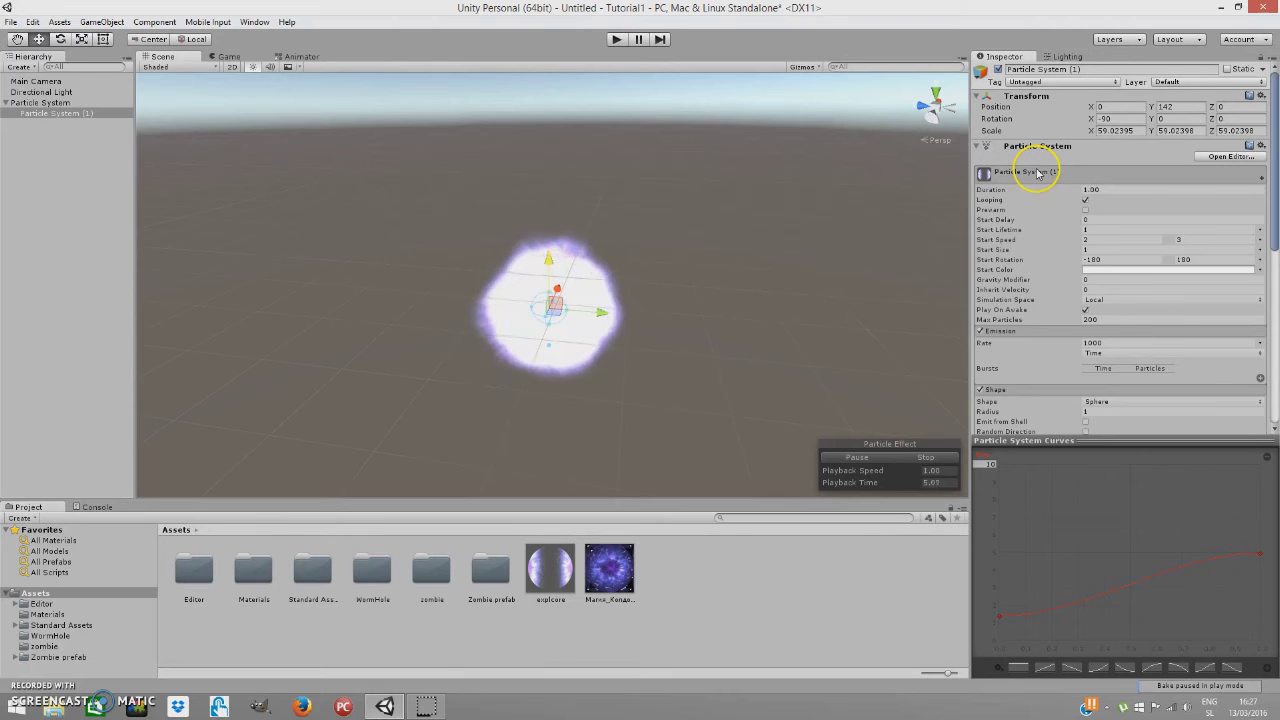
{"action": "left_click", "coordinate": [87, 104]}
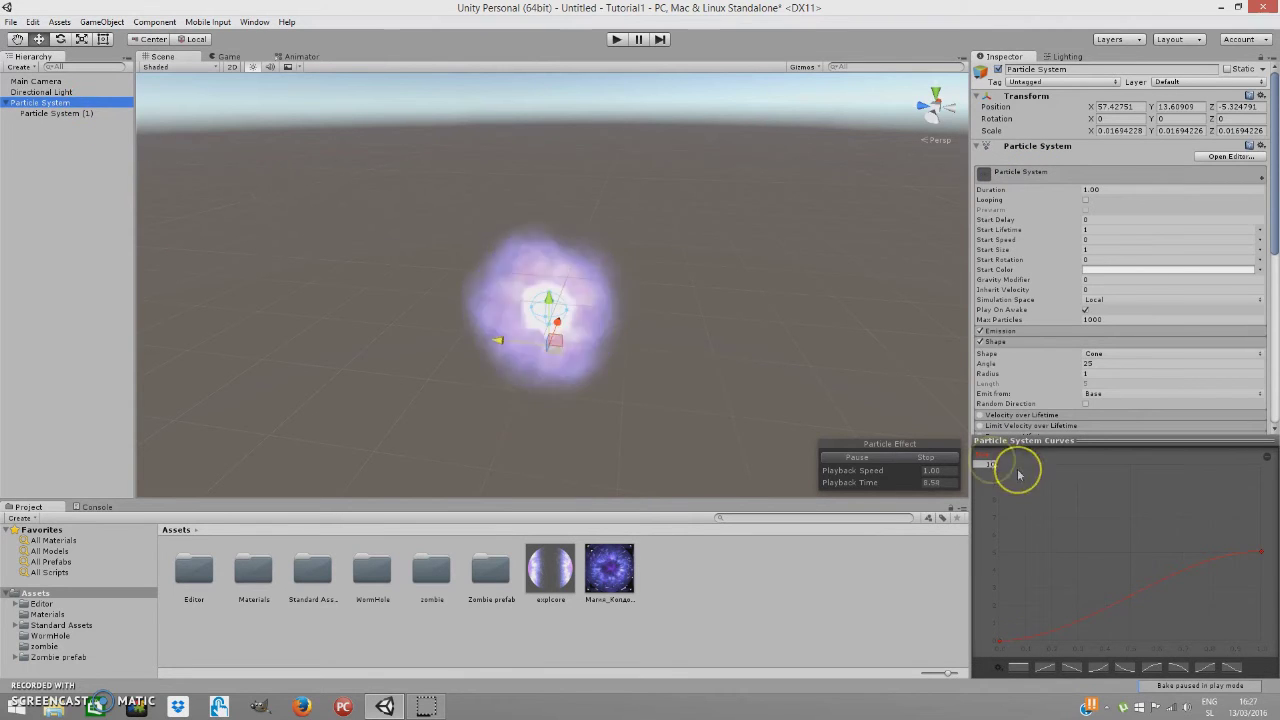
{"action": "left_click", "coordinate": [104, 113]}
{"action": "left_click", "coordinate": [1085, 200]}
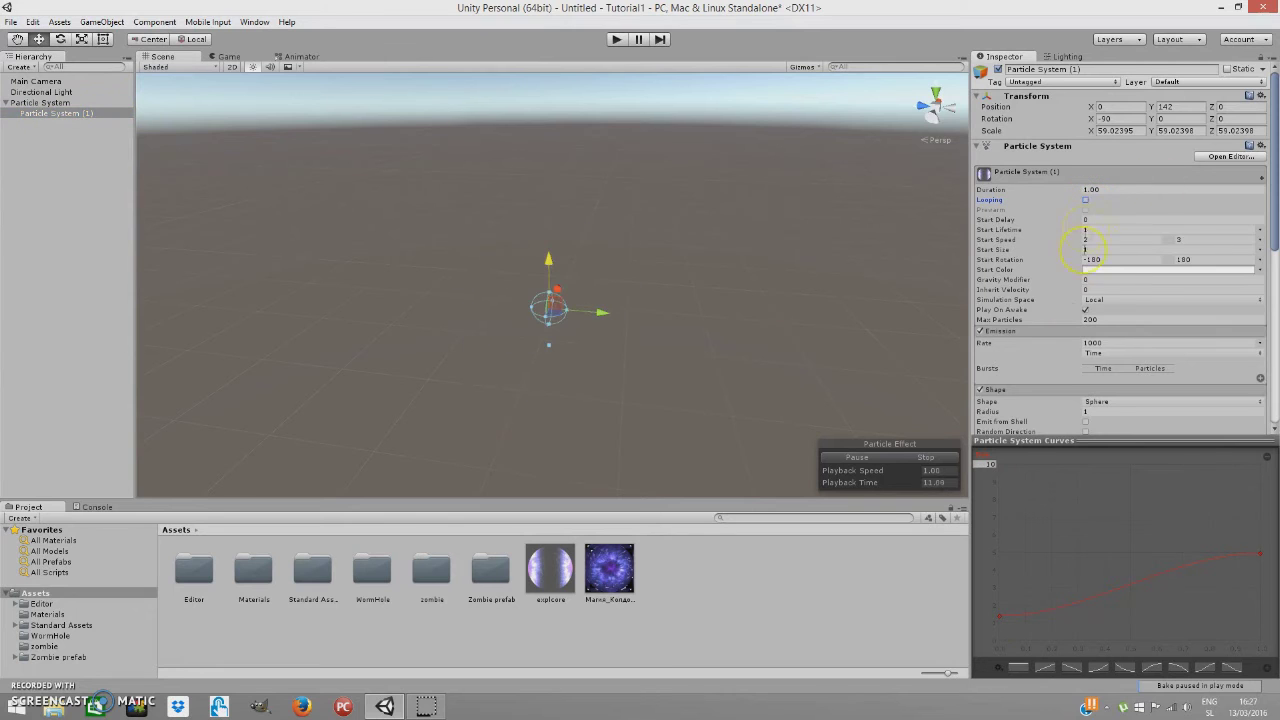
Step: Replay the effect from the parent system to check the non-looping burst
{"action": "left_click", "coordinate": [46, 104]}
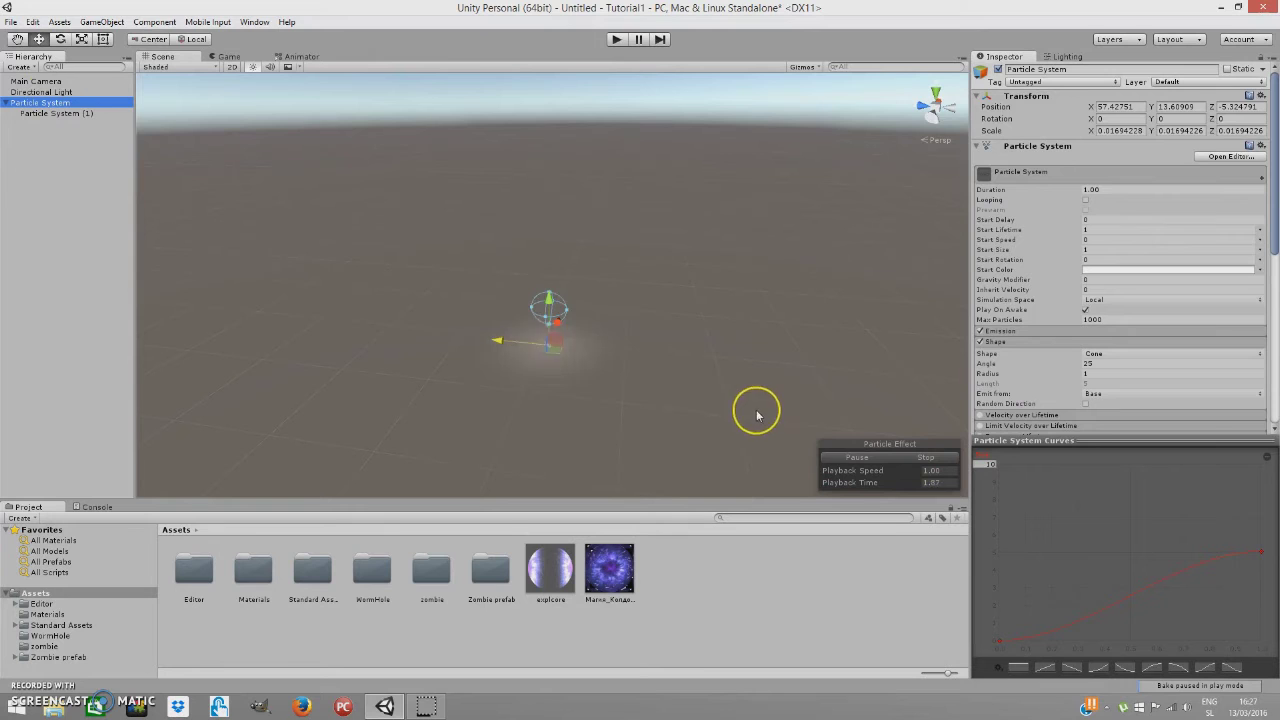
{"action": "left_click", "coordinate": [903, 457]}
{"action": "left_click", "coordinate": [872, 458]}
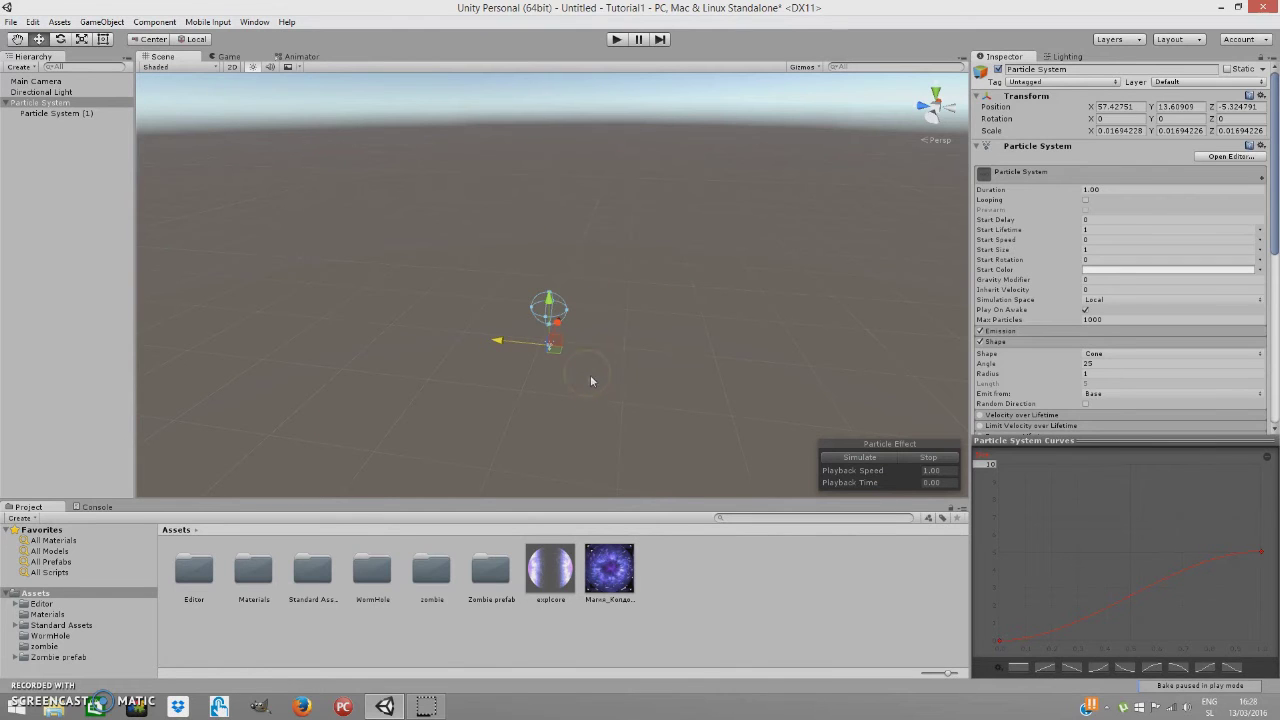
Step: Add another particle system to the scene and make it a second child of the parent Particle System
{"action": "left_click", "coordinate": [103, 22]}
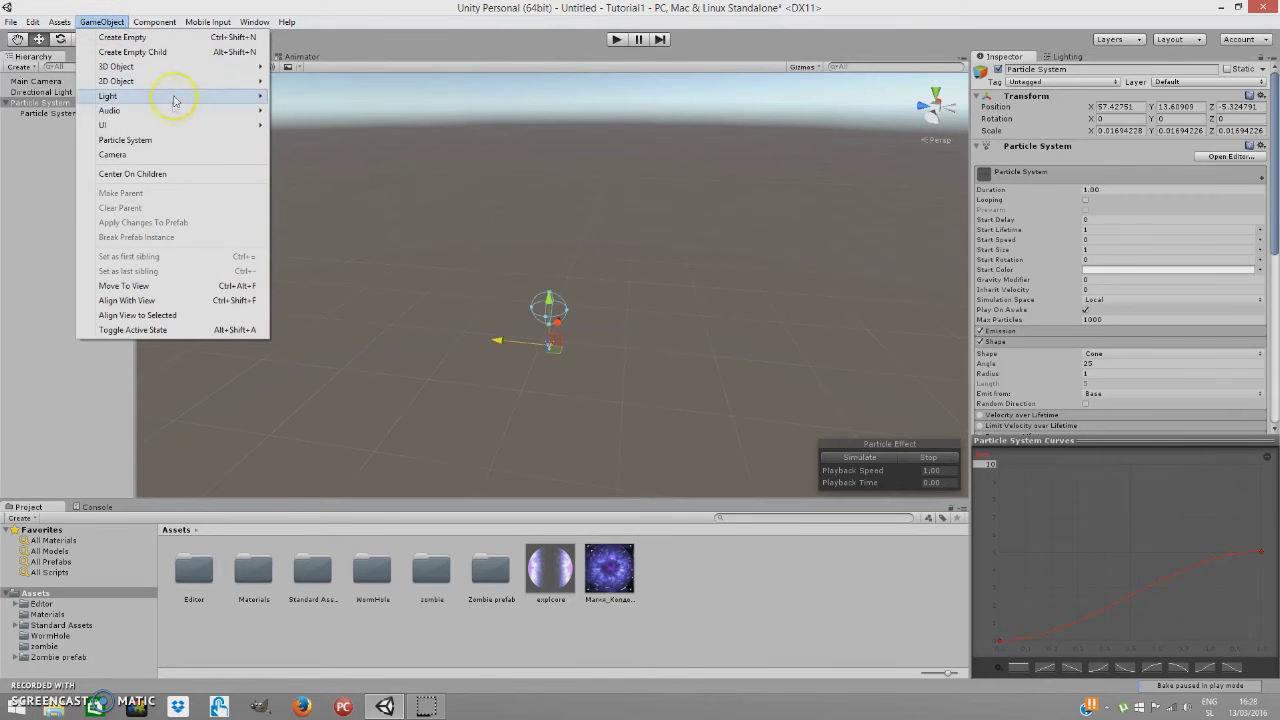
{"action": "left_click", "coordinate": [165, 140]}
{"action": "left_click_drag", "start_coordinate": [165, 140], "coordinate": [40, 102]}
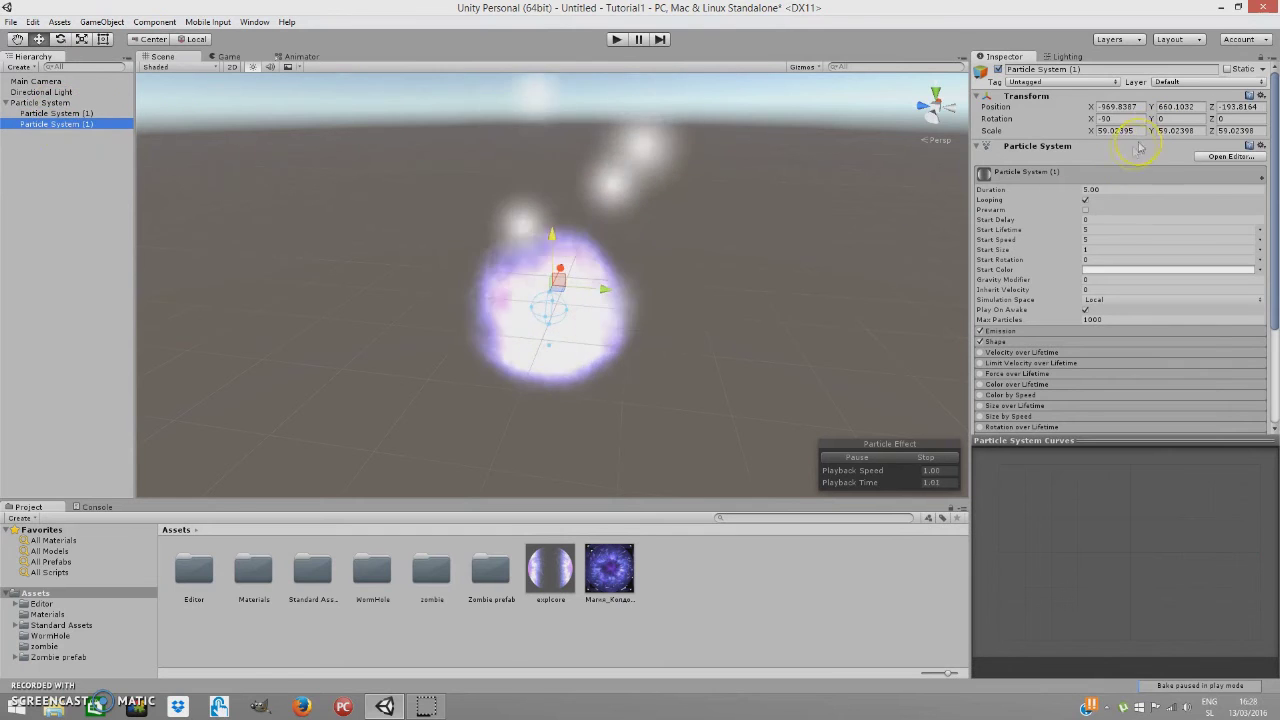
Step: Set the second child system's X, Y and Z position to 0
{"action": "left_click", "coordinate": [1108, 106]}
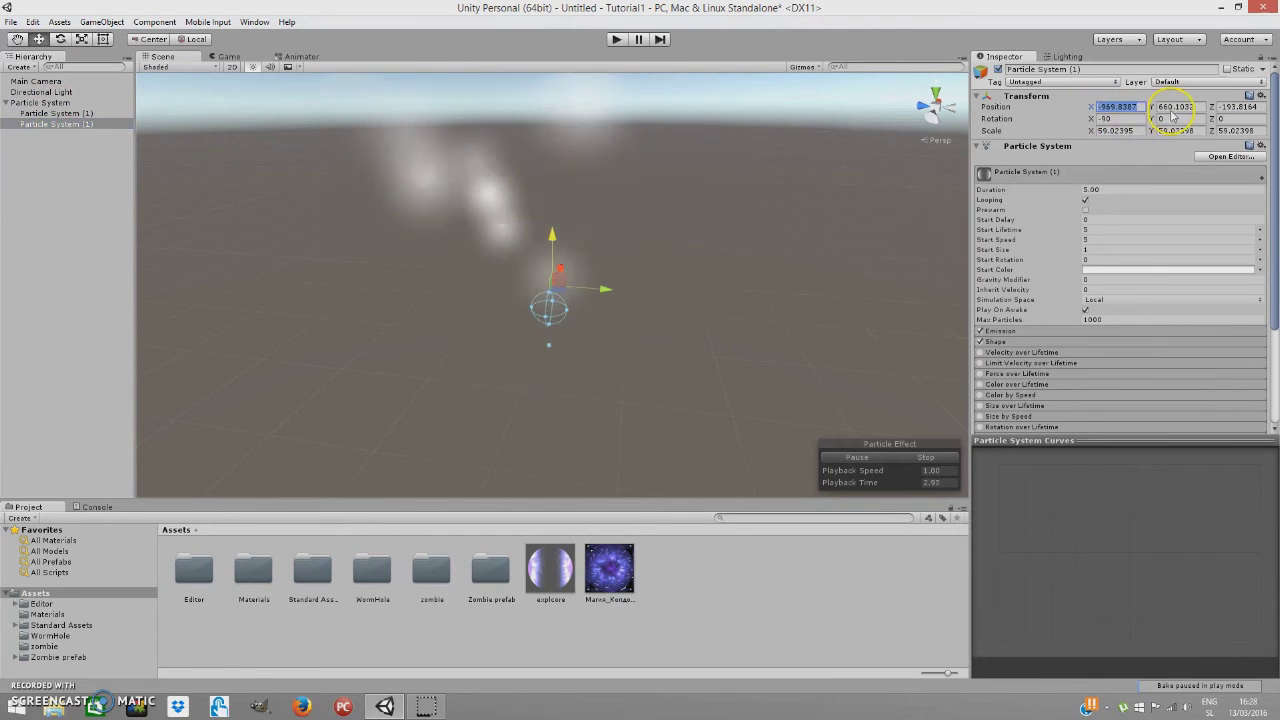
{"action": "type", "text": "0"}
{"action": "key", "text": "Tab"}
{"action": "type", "text": "0"}
{"action": "key", "text": "Tab"}
{"action": "type", "text": "0"}
Step: Change the second child particle system's emission shape to Box
{"action": "left_click_drag", "start_coordinate": [701, 320], "coordinate": [697, 363], "text": "alt"}
{"action": "scroll", "coordinate": [697, 363], "scroll_direction": "up", "scroll_amount": 3}
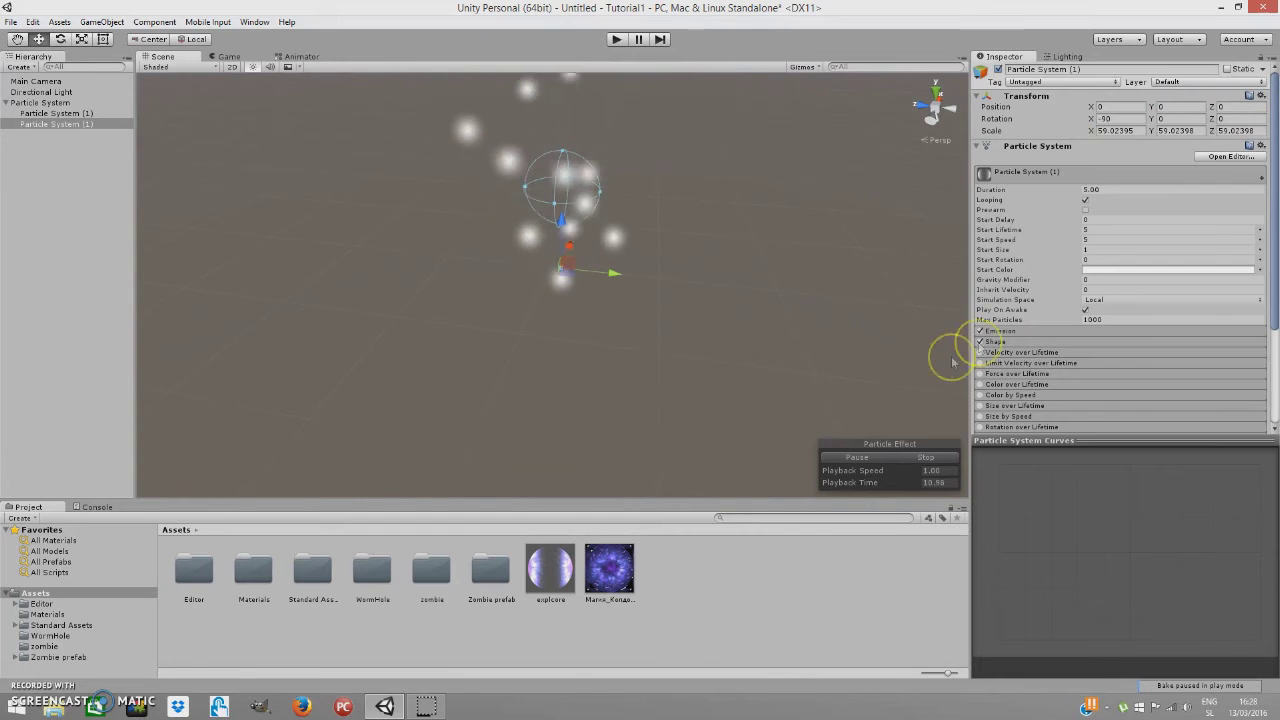
{"action": "scroll", "coordinate": [994, 323], "scroll_direction": "down", "scroll_amount": 2}
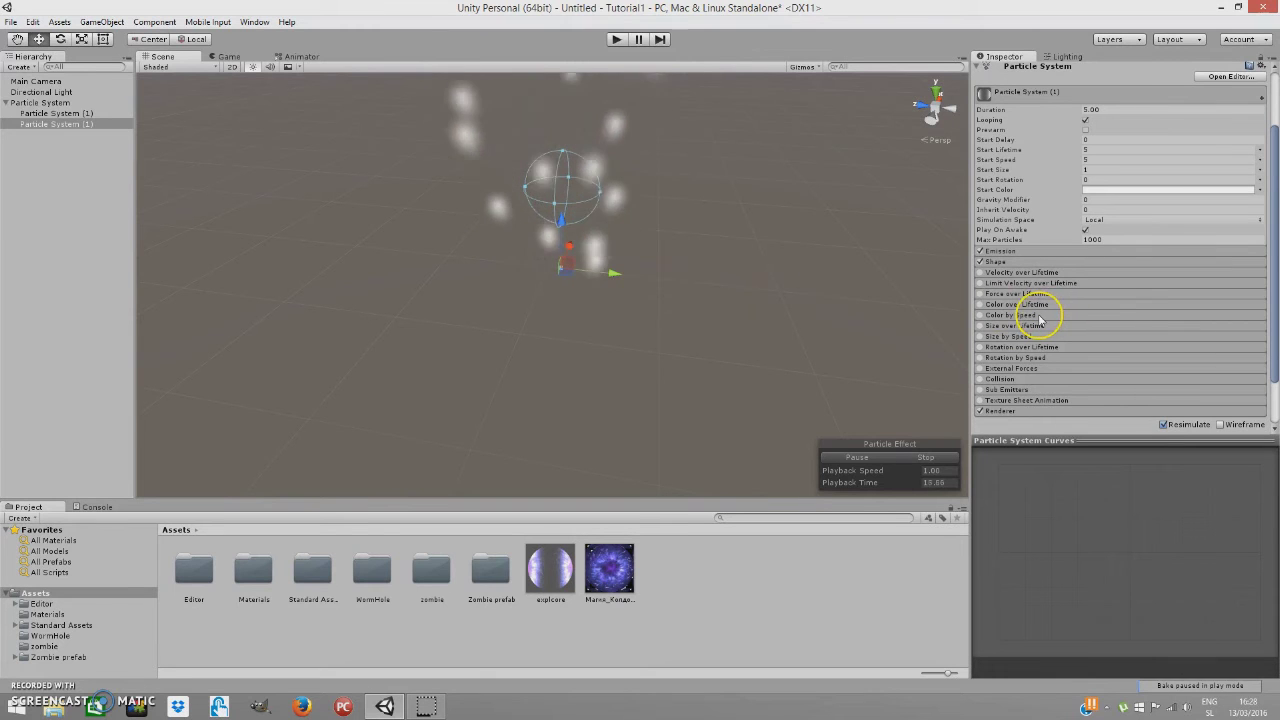
{"action": "left_click", "coordinate": [1013, 263]}
{"action": "left_click", "coordinate": [1100, 274]}
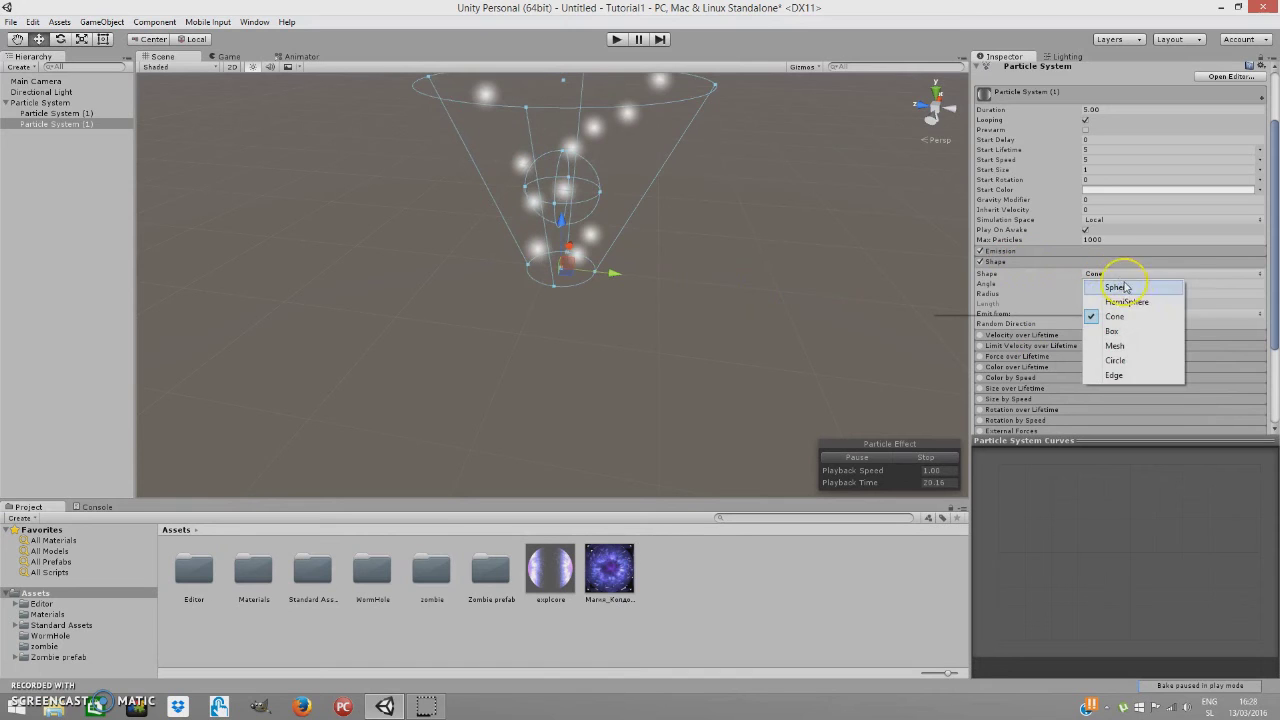
{"action": "left_click", "coordinate": [1135, 331]}
{"action": "left_click_drag", "start_coordinate": [731, 331], "coordinate": [786, 241], "text": "alt"}
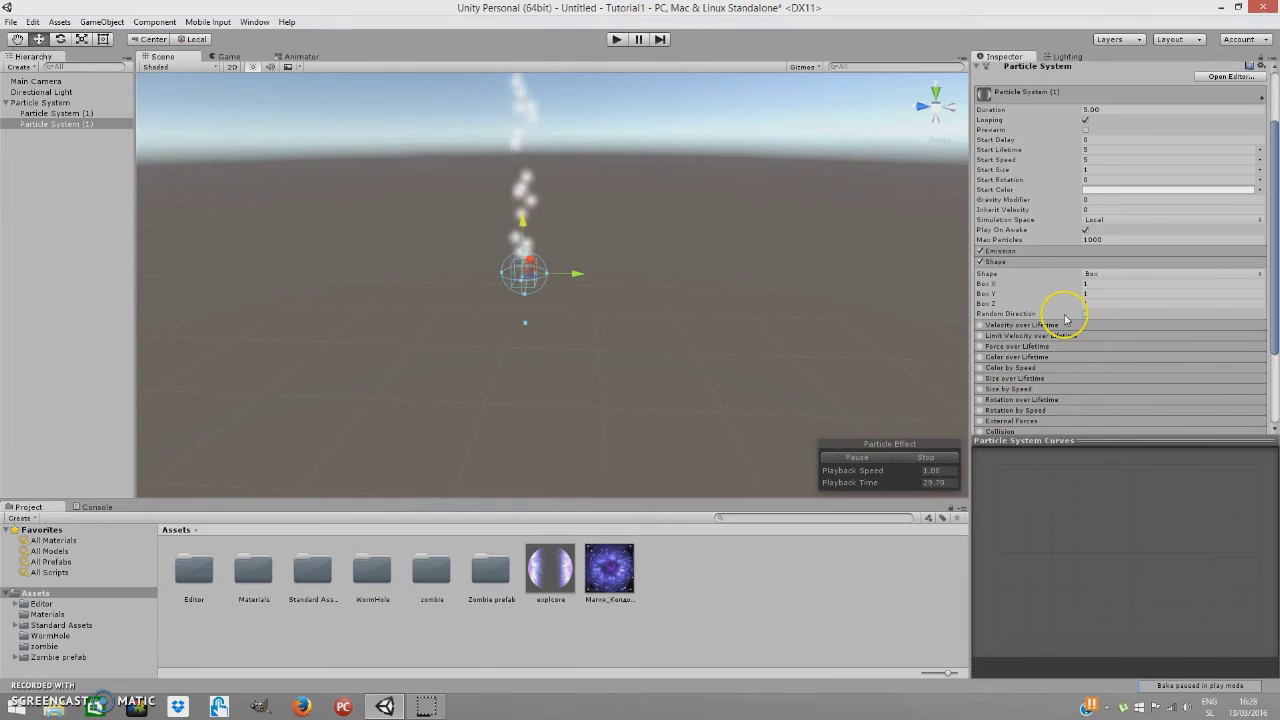
Step: Set the second child's Duration to 1, Start Lifetime to 1 and Start Speed to 0
{"action": "left_click", "coordinate": [1122, 108]}
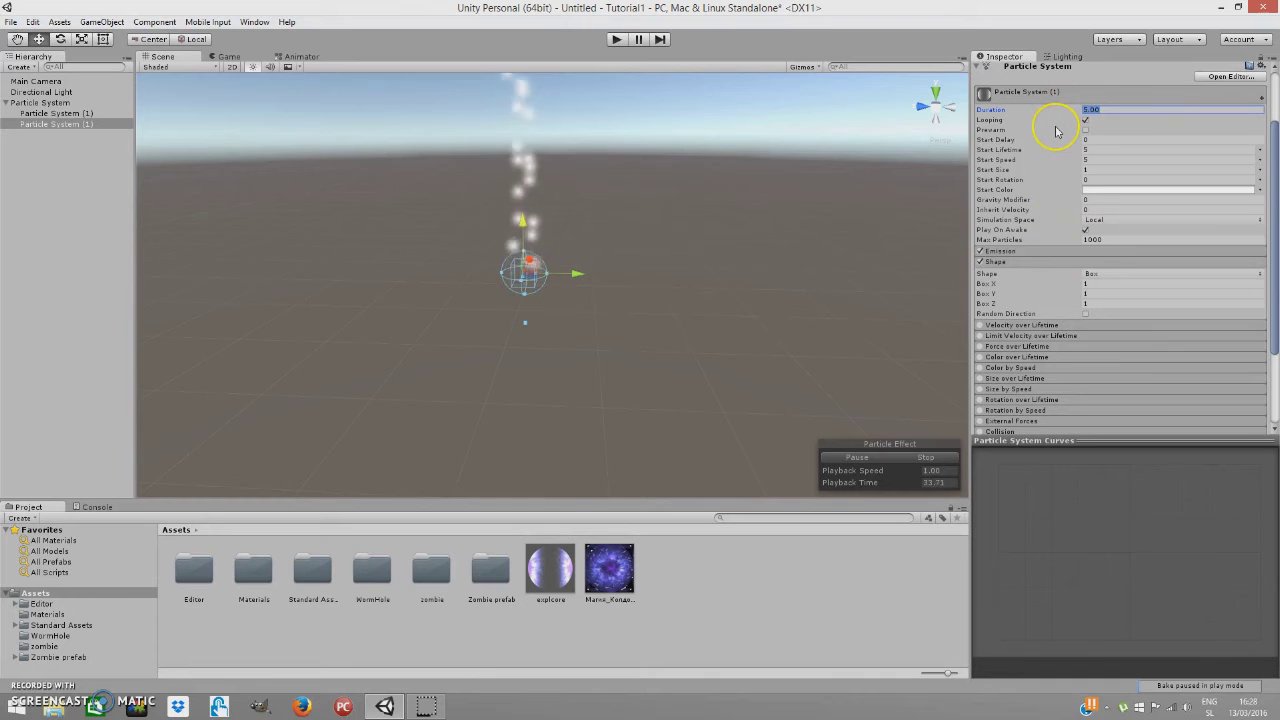
{"action": "type", "text": "1"}
{"action": "left_click", "coordinate": [1100, 149]}
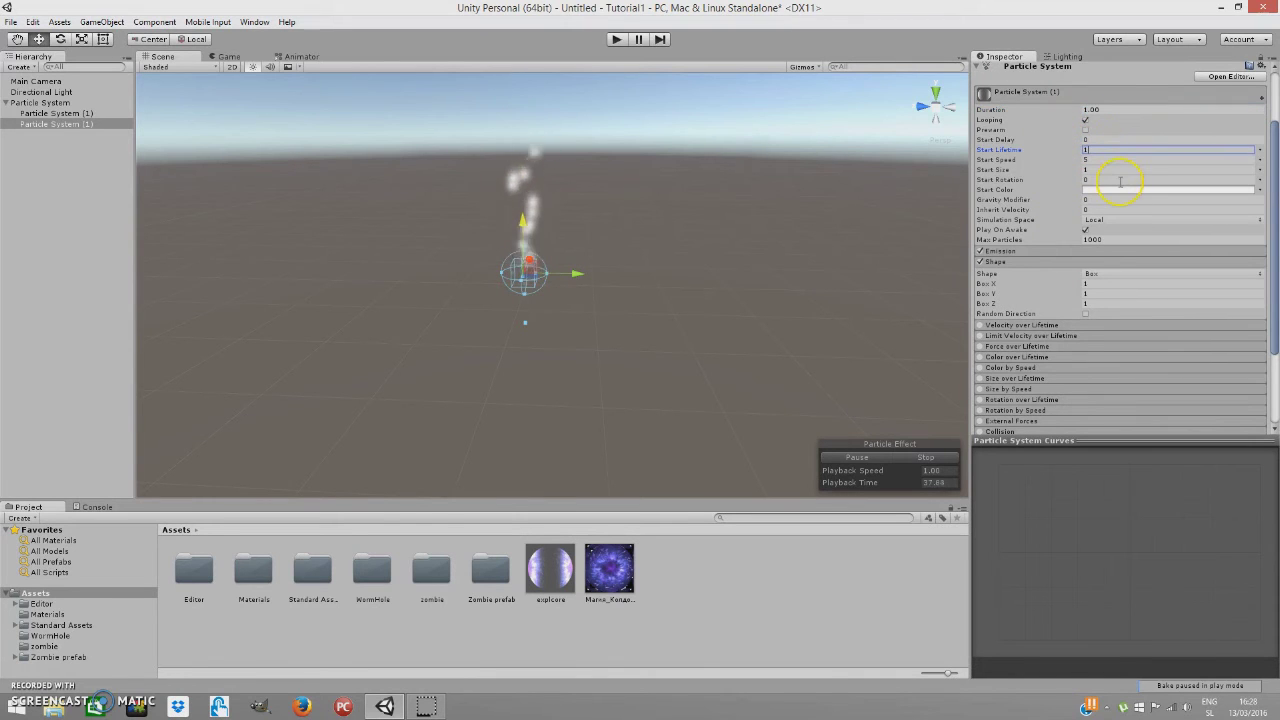
{"action": "key", "text": "Tab"}
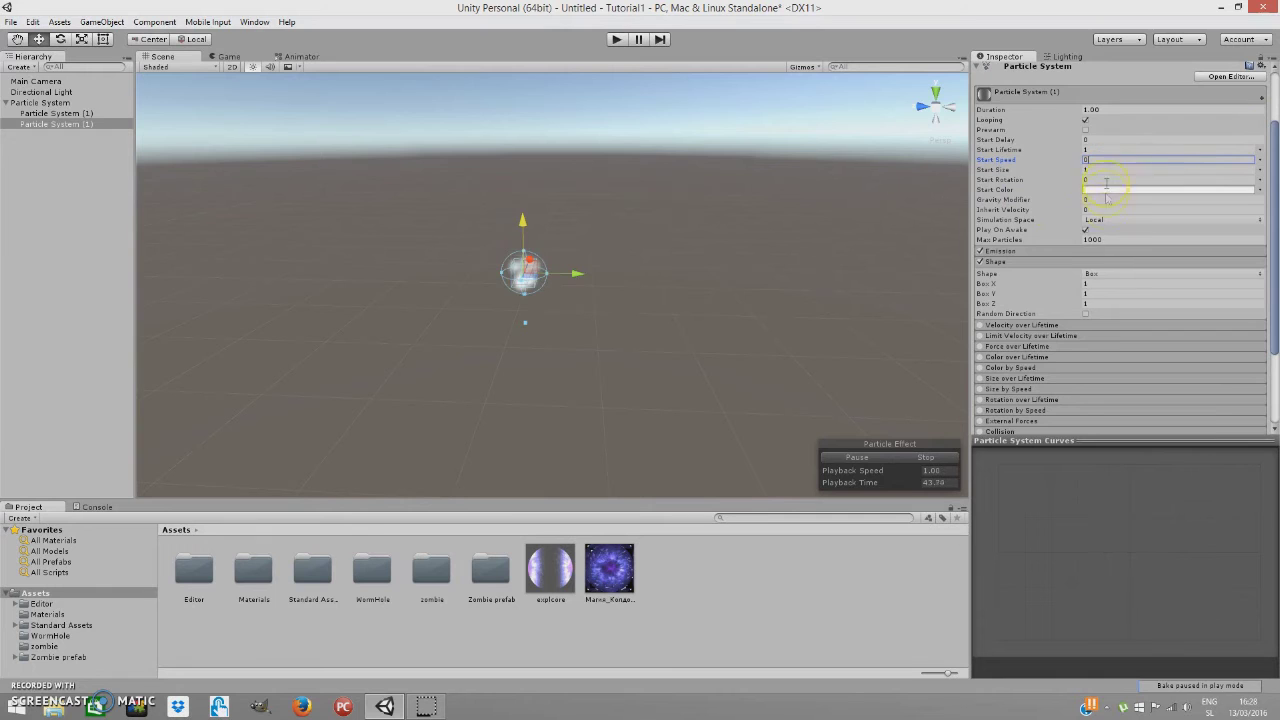
Step: Limit the second child's output with an emission Rate of 2 and Max Particles of 2
{"action": "left_click", "coordinate": [1067, 252]}
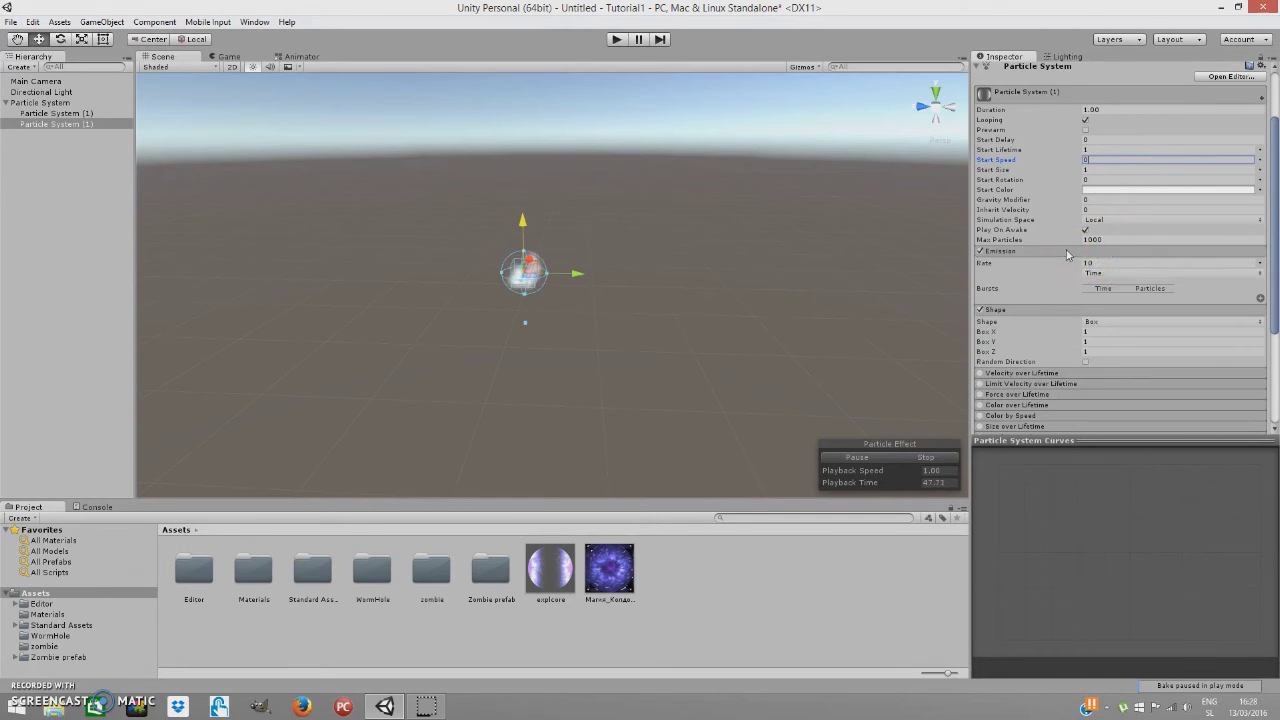
{"action": "left_click", "coordinate": [1097, 263]}
{"action": "type", "text": "2"}
{"action": "left_click", "coordinate": [1118, 242]}
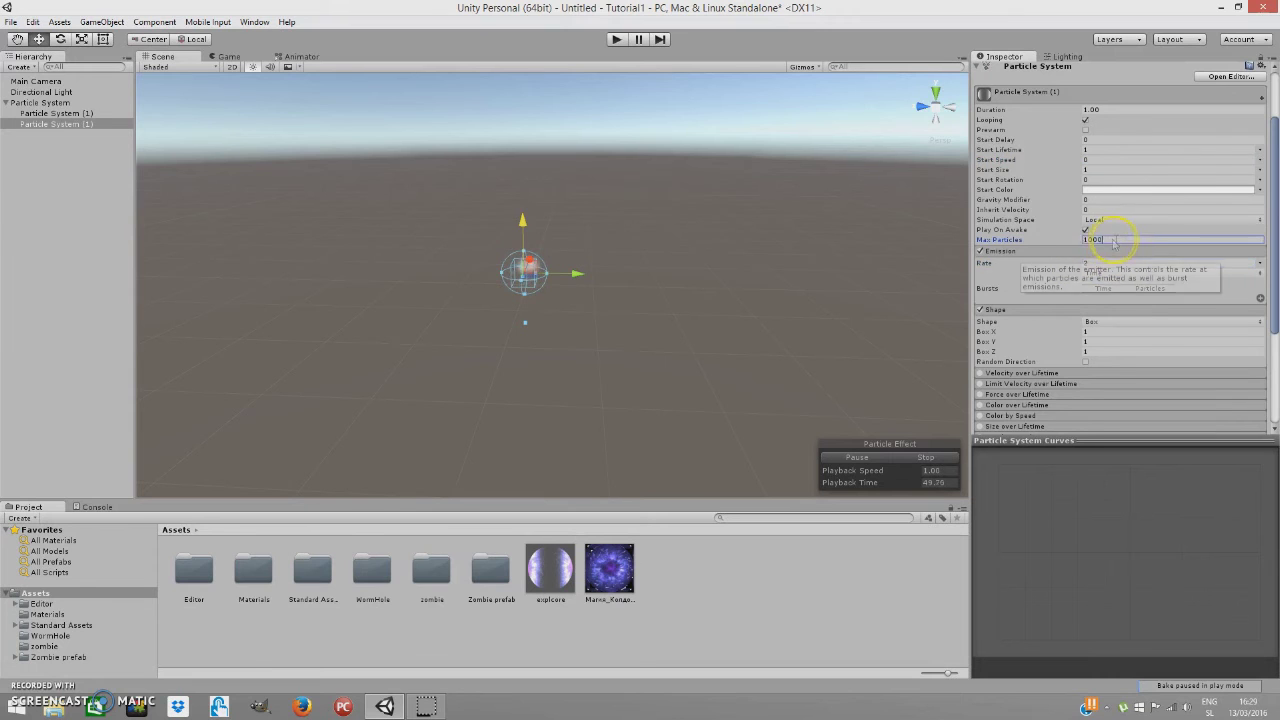
{"action": "type", "text": "2"}
Step: Import the LightningStrike image from the desktop into the project's Assets folder
{"action": "scroll", "coordinate": [1117, 325], "scroll_direction": "down", "scroll_amount": 3}
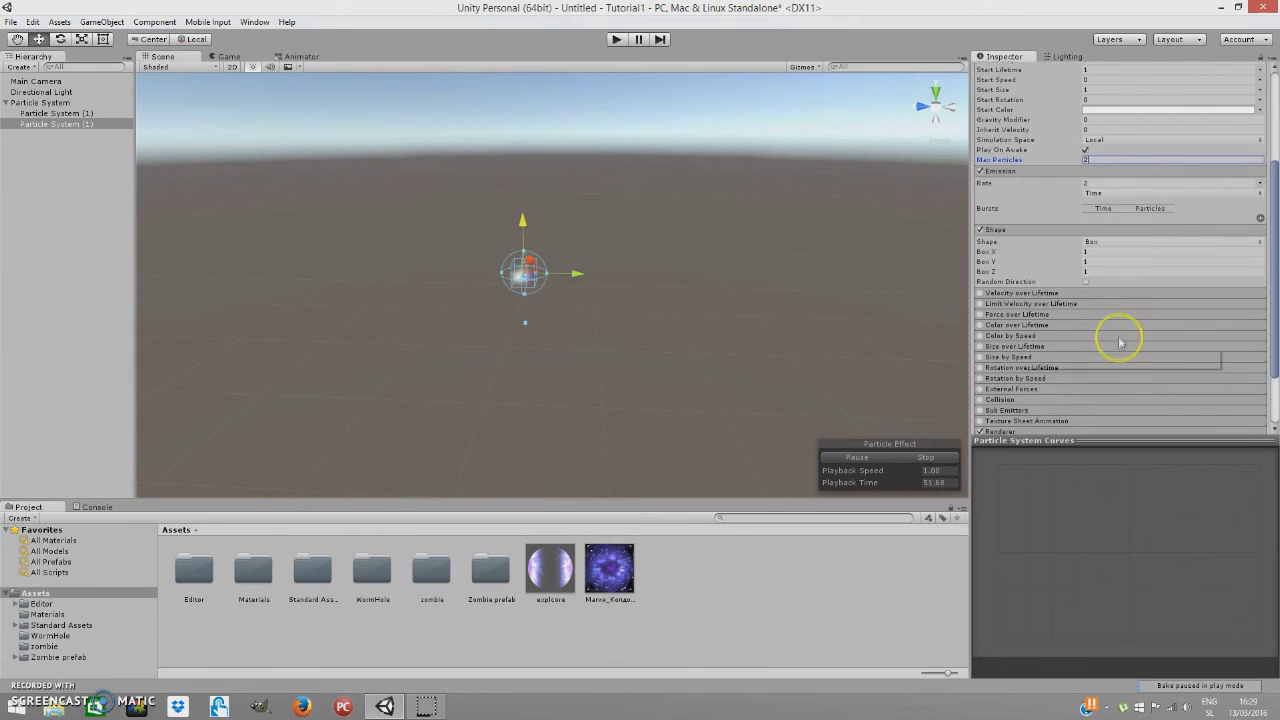
{"action": "scroll", "coordinate": [1117, 348], "scroll_direction": "down", "scroll_amount": 2}
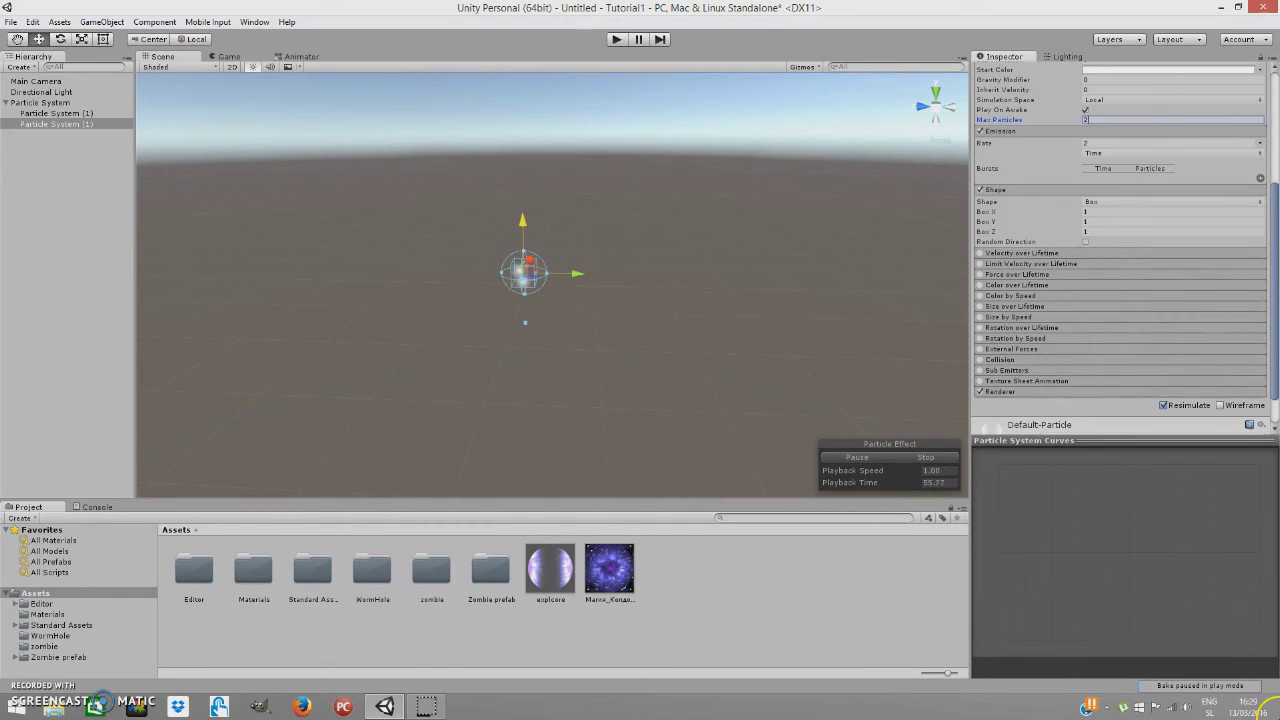
{"action": "key", "text": "super+d"}
{"action": "left_click", "coordinate": [276, 136]}
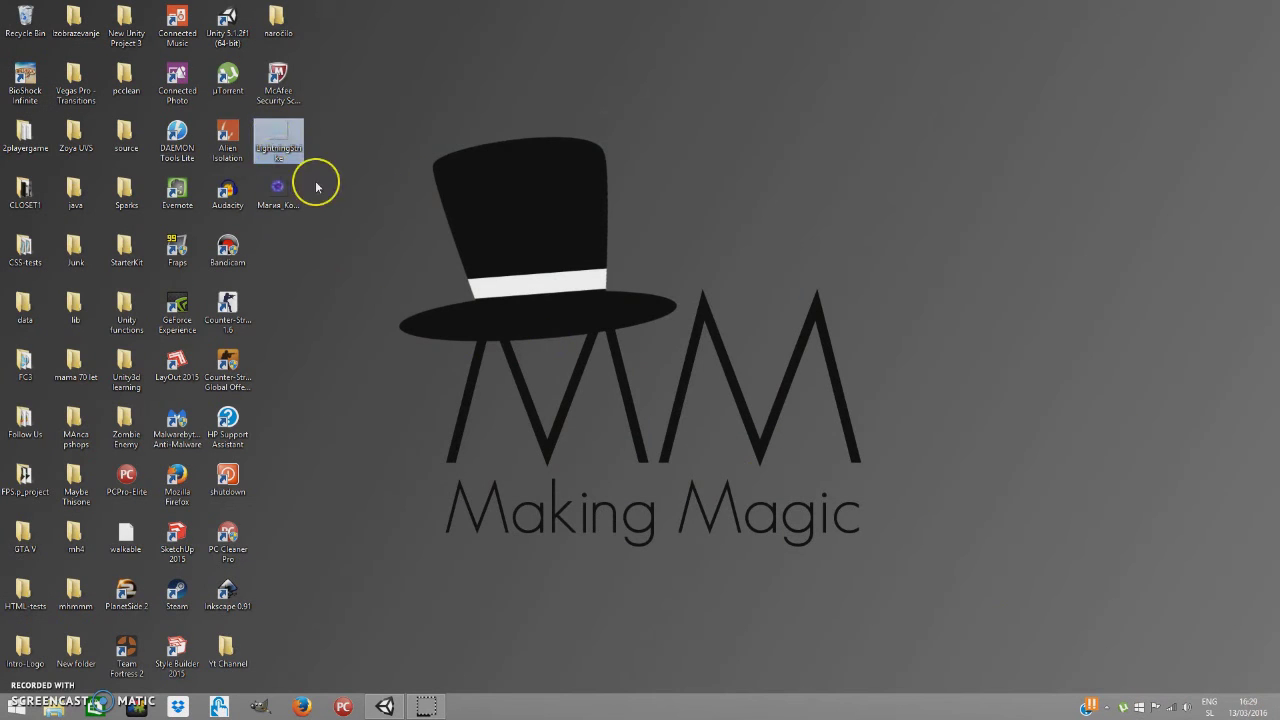
{"action": "left_click_drag", "start_coordinate": [389, 676], "coordinate": [688, 590]}
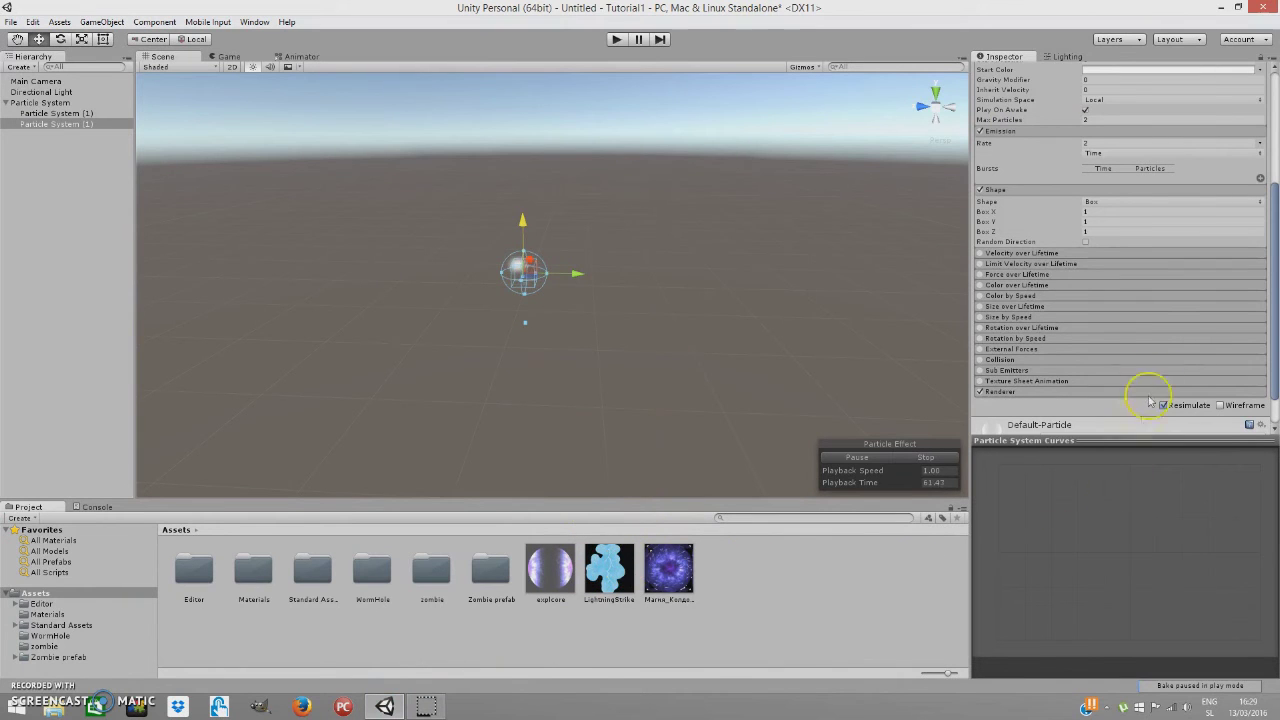
Step: Create a new material in Assets with the Particles/Additive shader and LightningStrike as its particle texture
{"action": "left_click", "coordinate": [608, 590]}
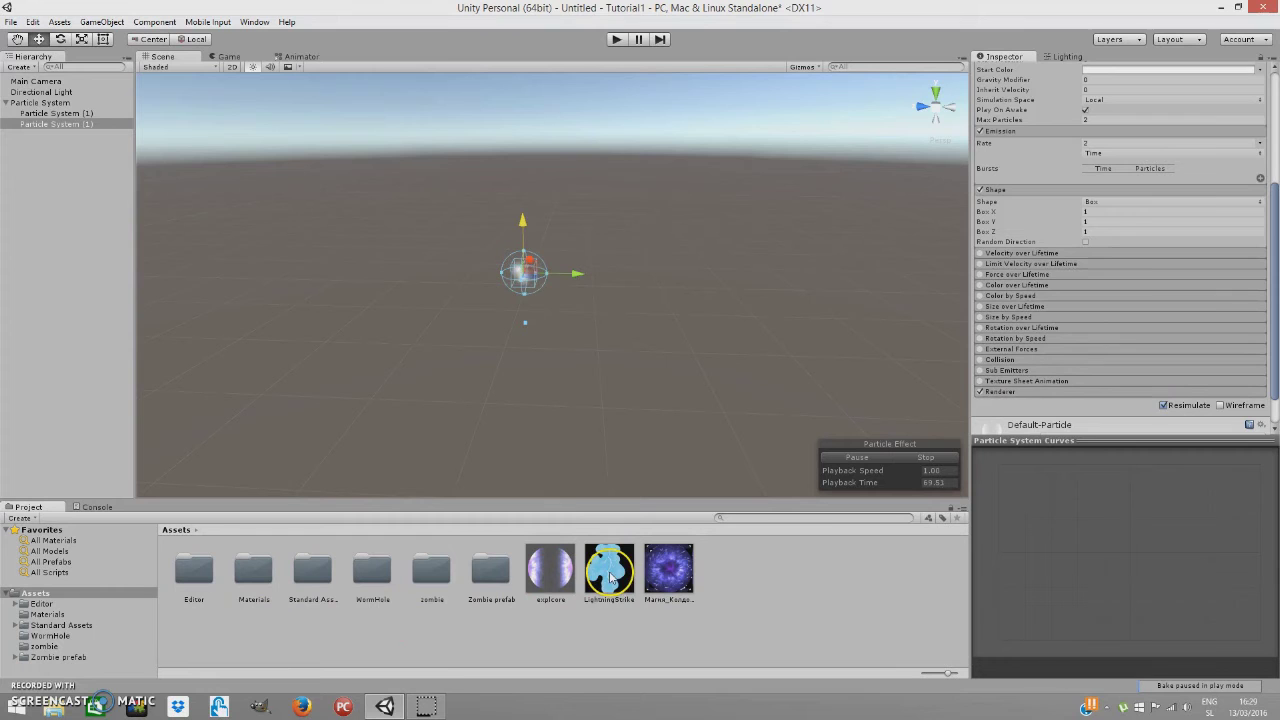
{"action": "right_click", "coordinate": [758, 562]}
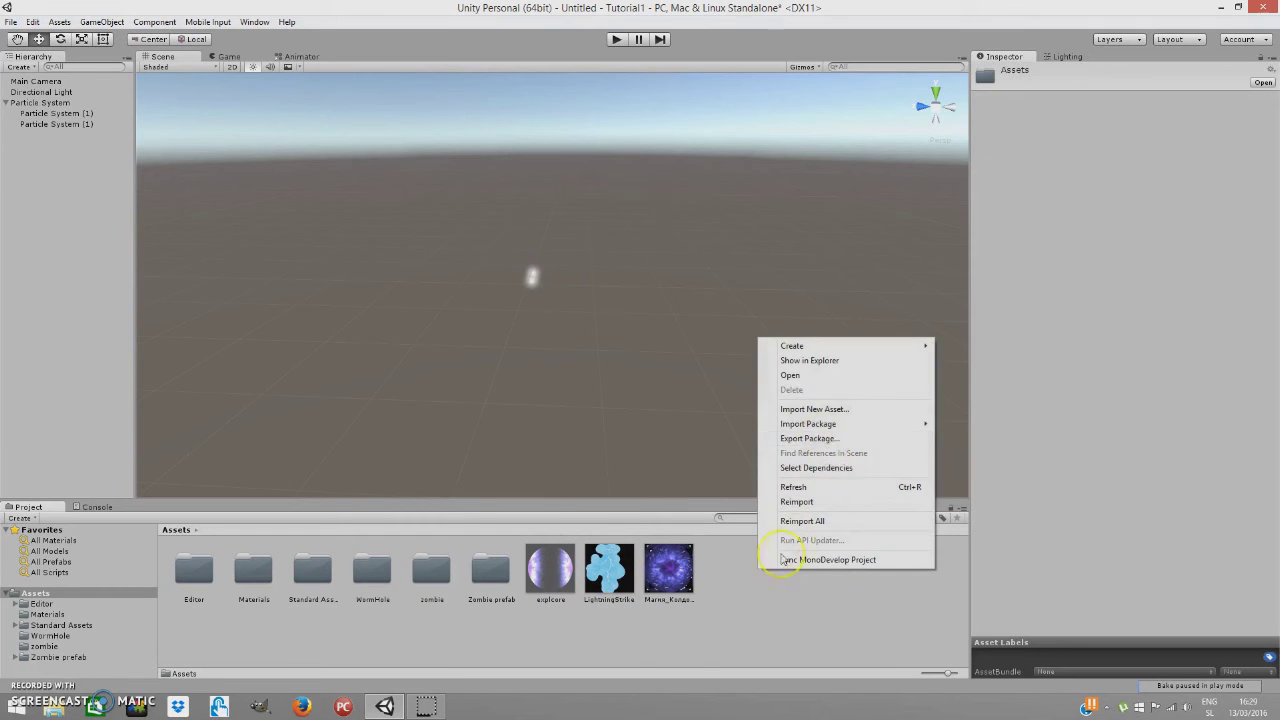
{"action": "mouse_move", "coordinate": [835, 347]}
{"action": "left_click", "coordinate": [962, 467]}
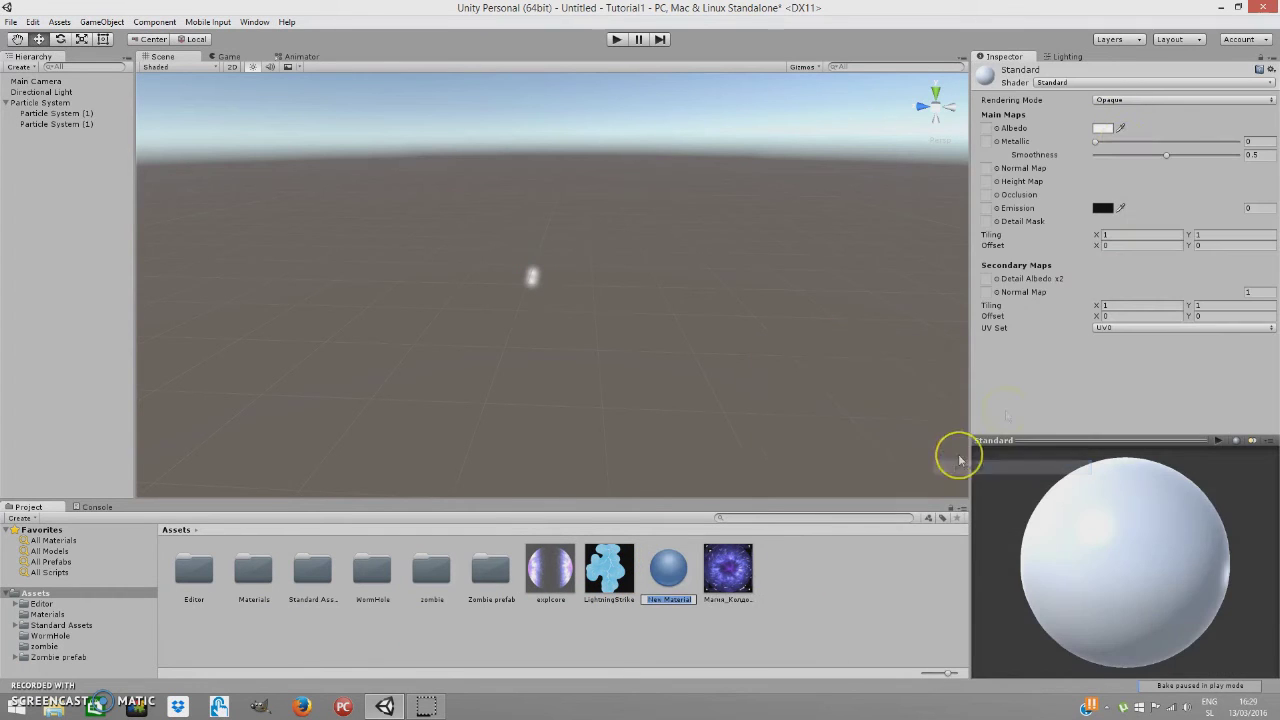
{"action": "left_click", "coordinate": [1063, 82]}
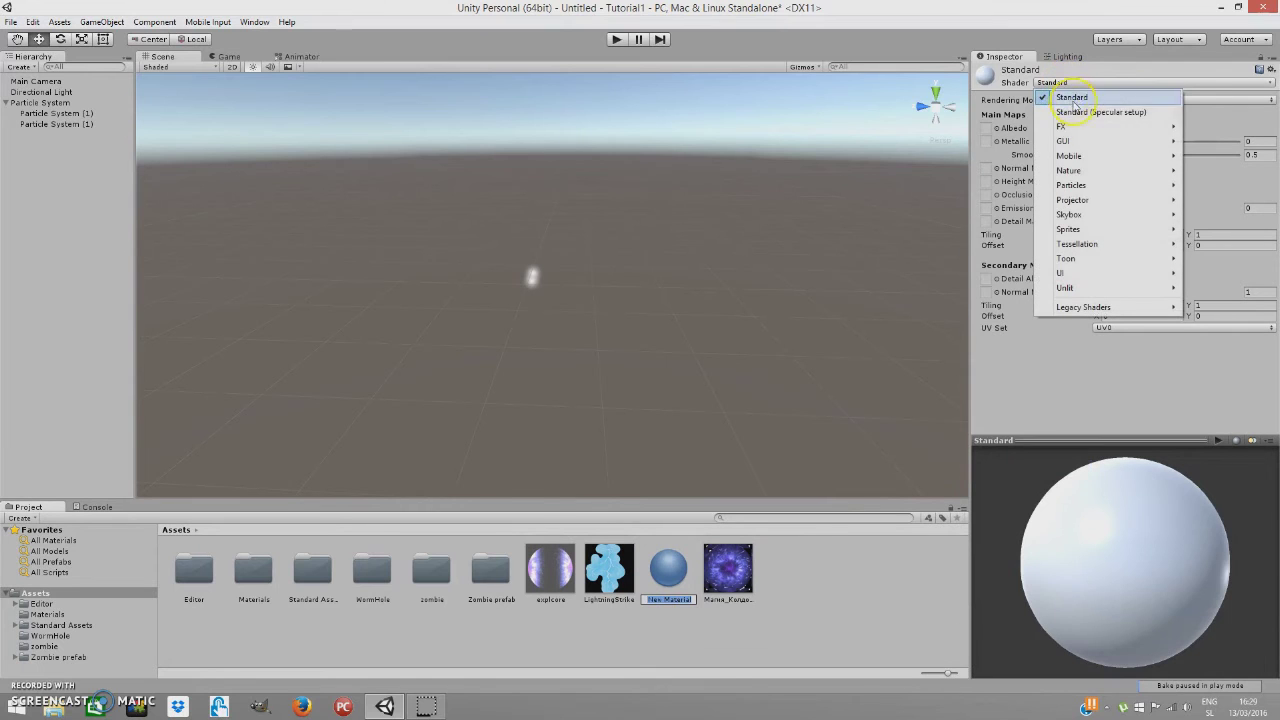
{"action": "mouse_move", "coordinate": [1100, 185]}
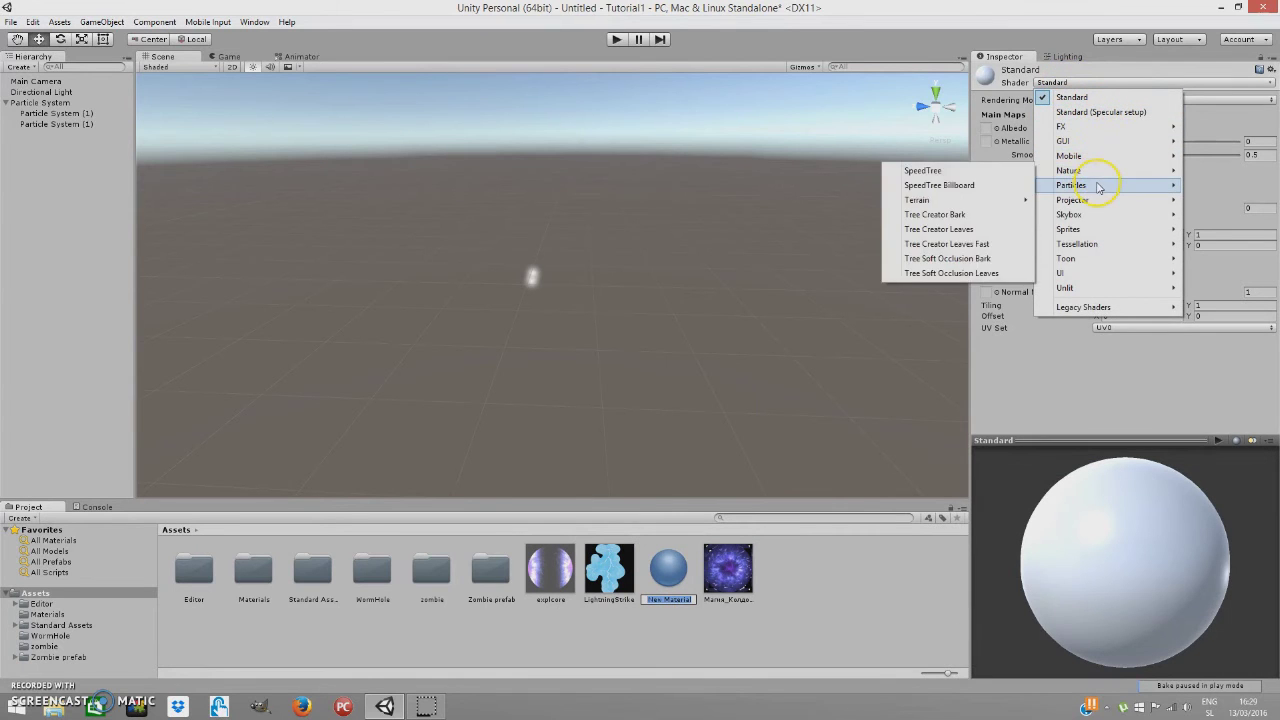
{"action": "left_click", "coordinate": [920, 184]}
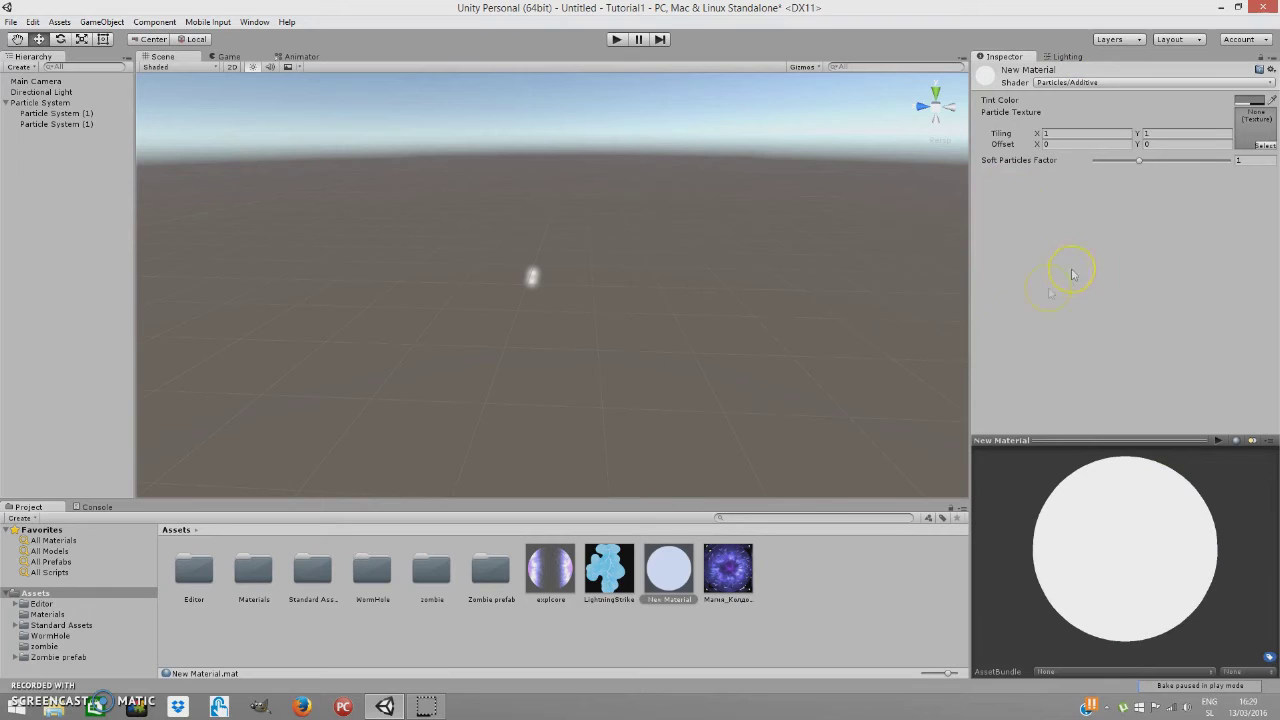
{"action": "left_click", "coordinate": [613, 583]}
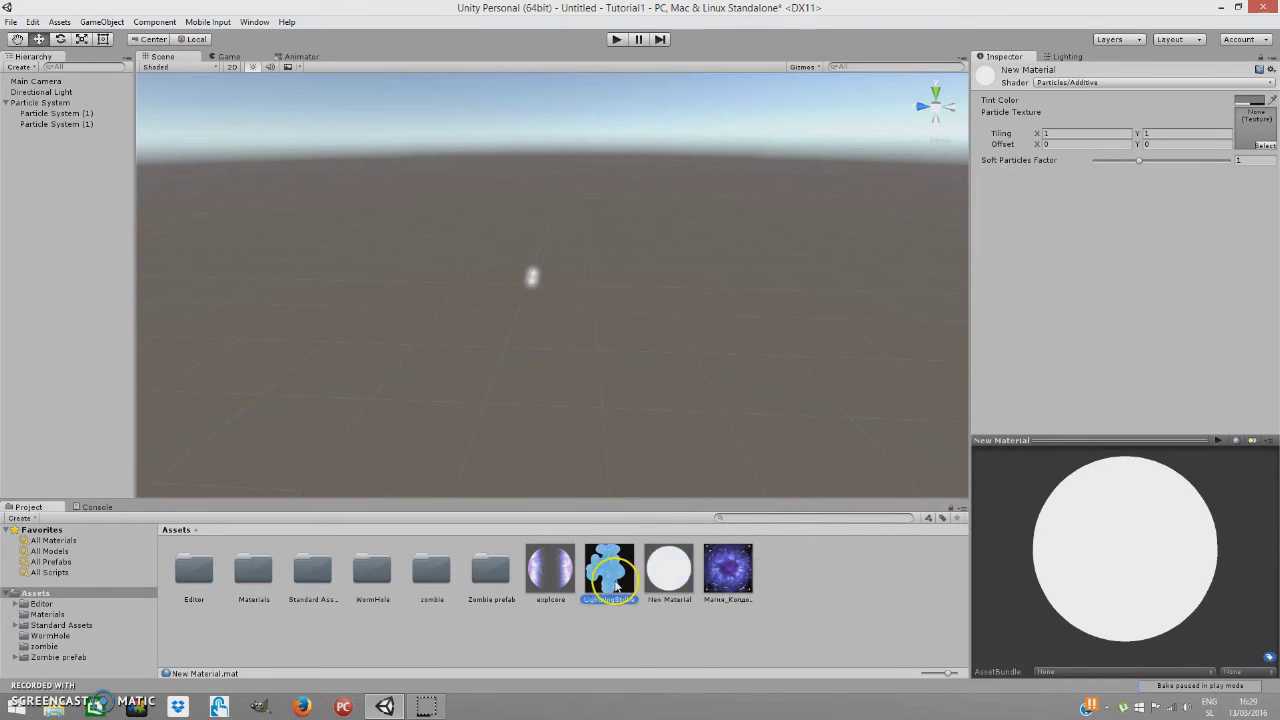
{"action": "left_click_drag", "start_coordinate": [808, 535], "coordinate": [1251, 124]}
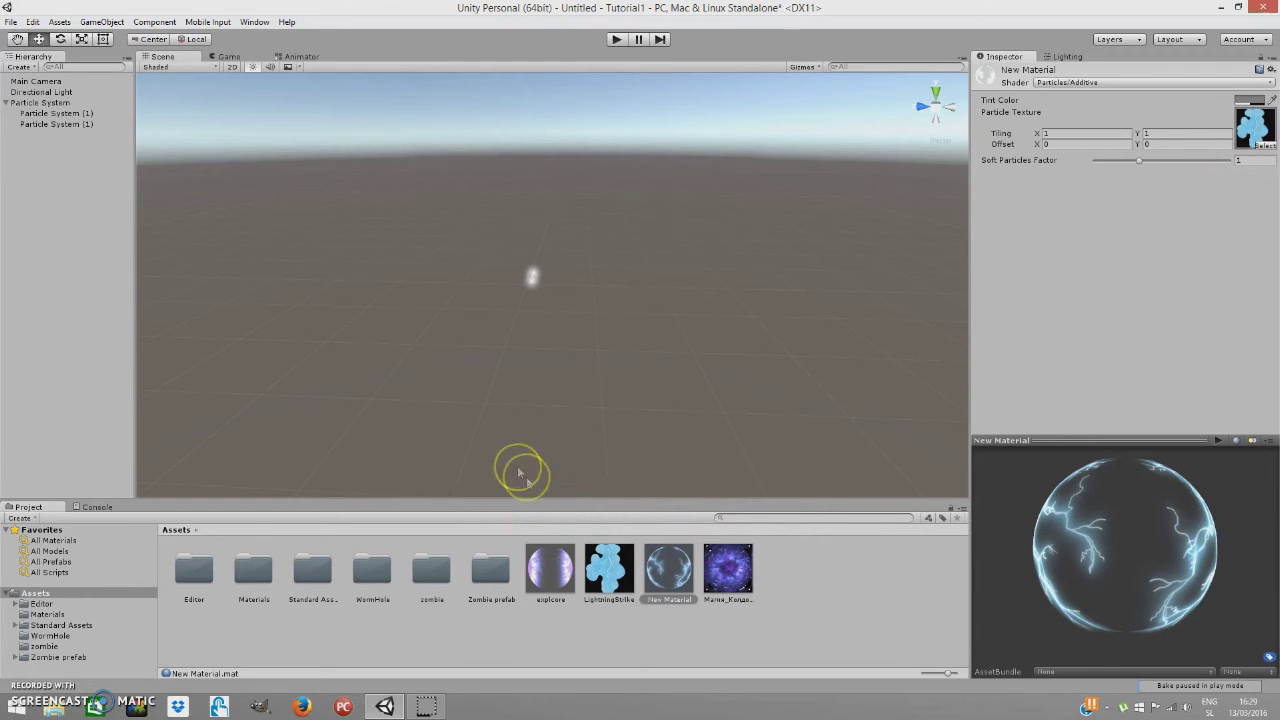
Step: Assign the new lightning material to the second child particle system's Renderer
{"action": "left_click", "coordinate": [525, 277]}
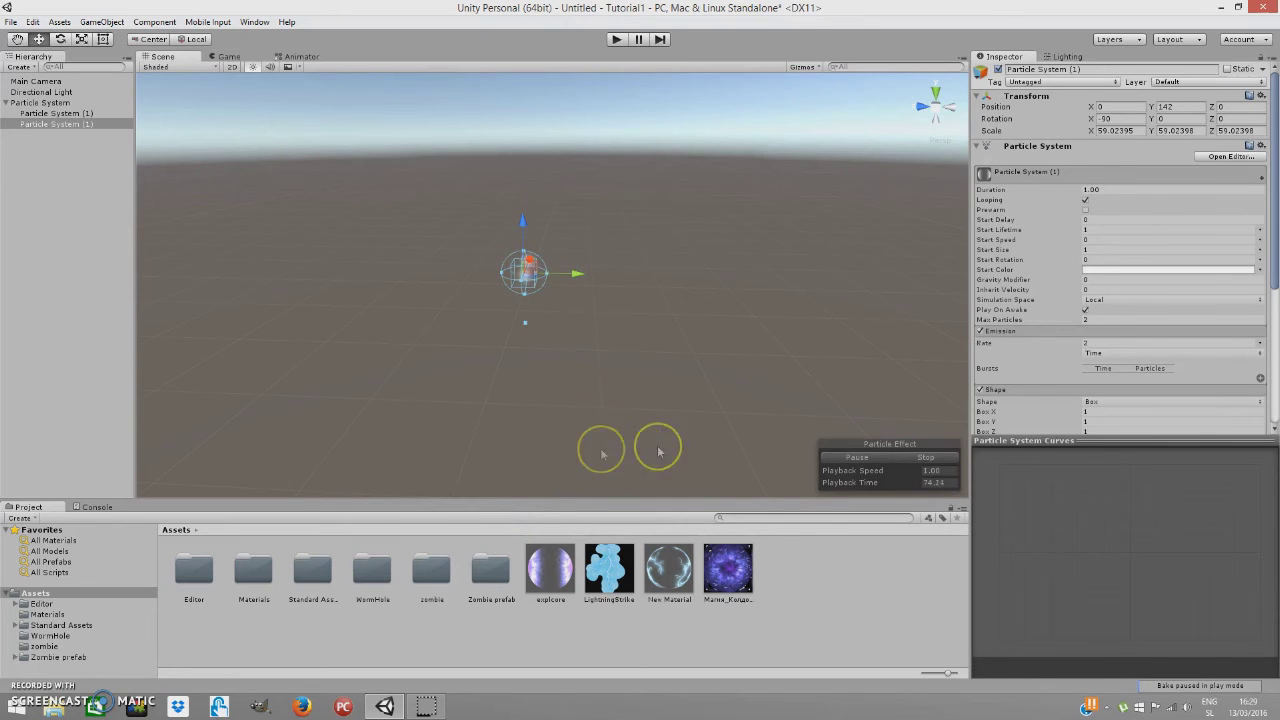
{"action": "scroll", "coordinate": [1071, 358], "scroll_direction": "down", "scroll_amount": 5}
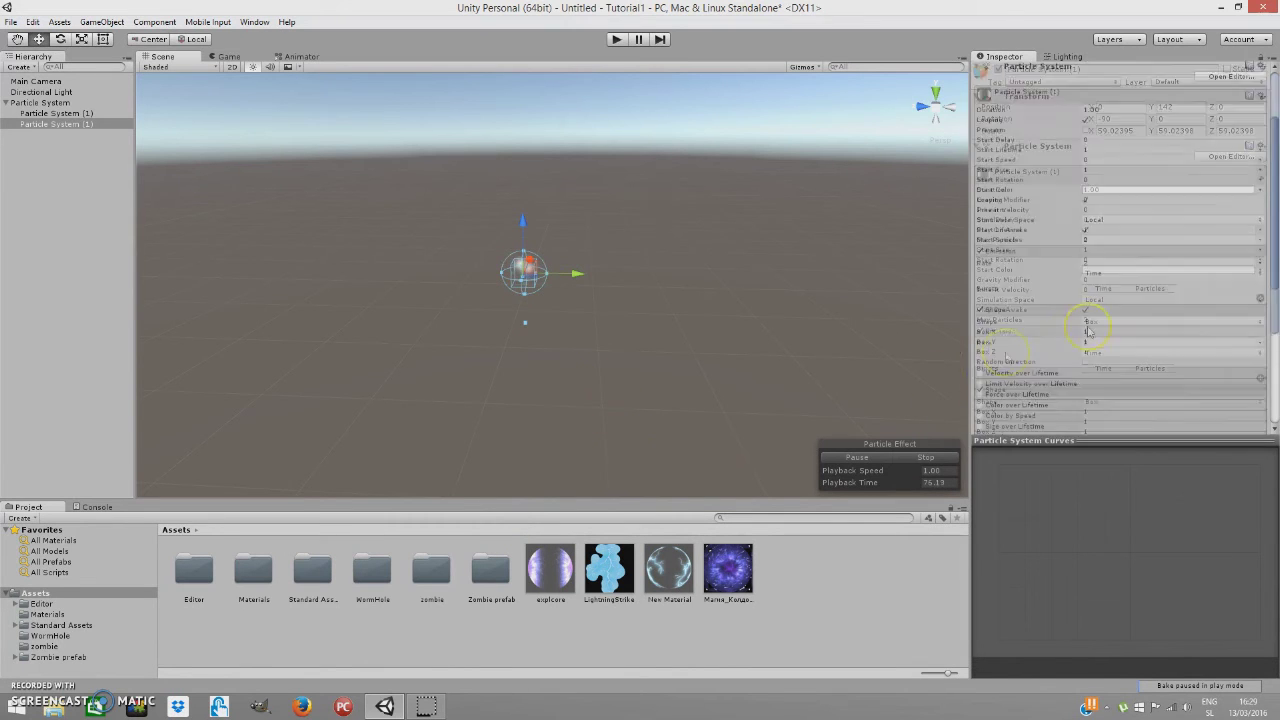
{"action": "left_click", "coordinate": [1030, 351]}
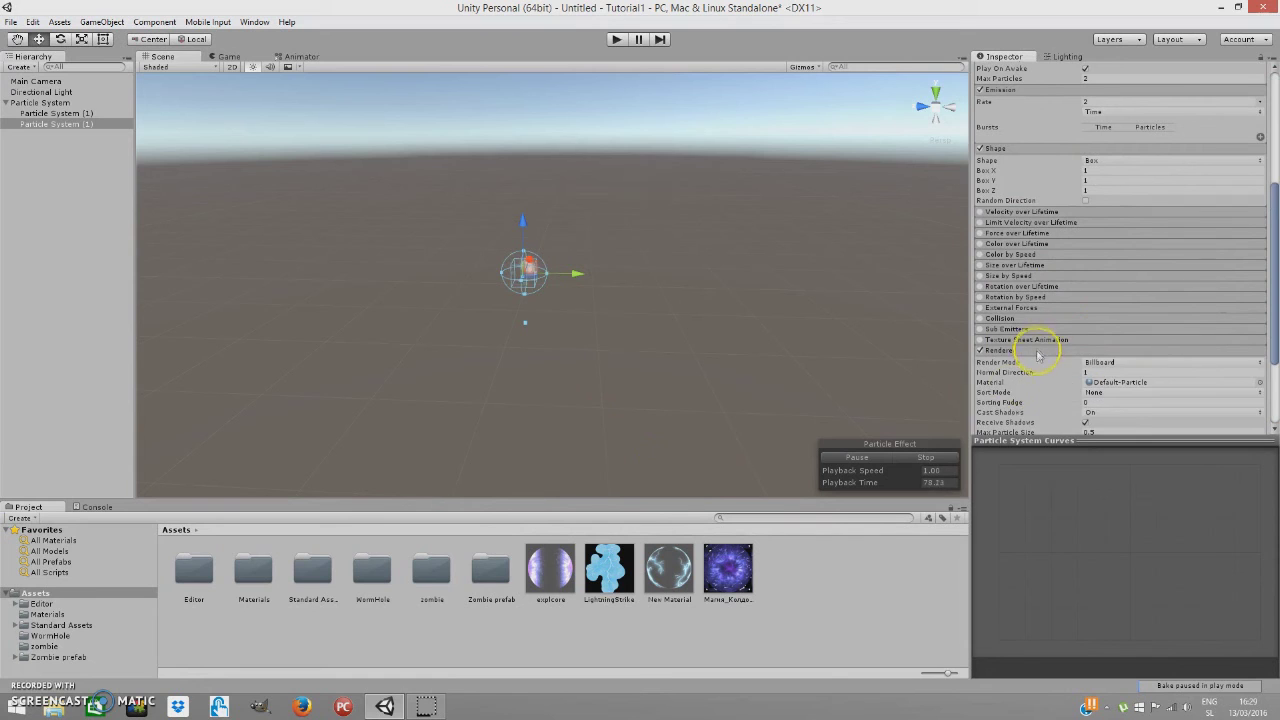
{"action": "left_click_drag", "start_coordinate": [670, 565], "coordinate": [1127, 377]}
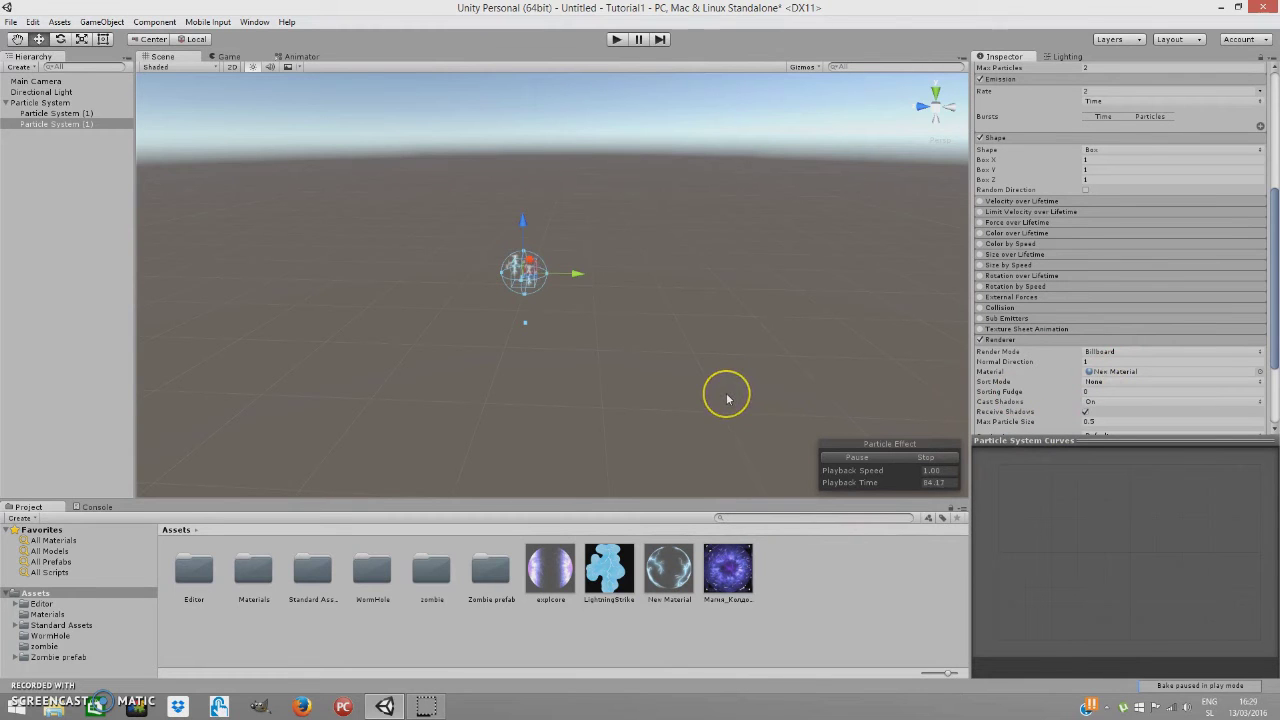
Step: Enlarge the lightning particles to a Start Size of about 8.09 and move their system upward in the scene
{"action": "scroll", "coordinate": [1077, 237], "scroll_direction": "up", "scroll_amount": 5}
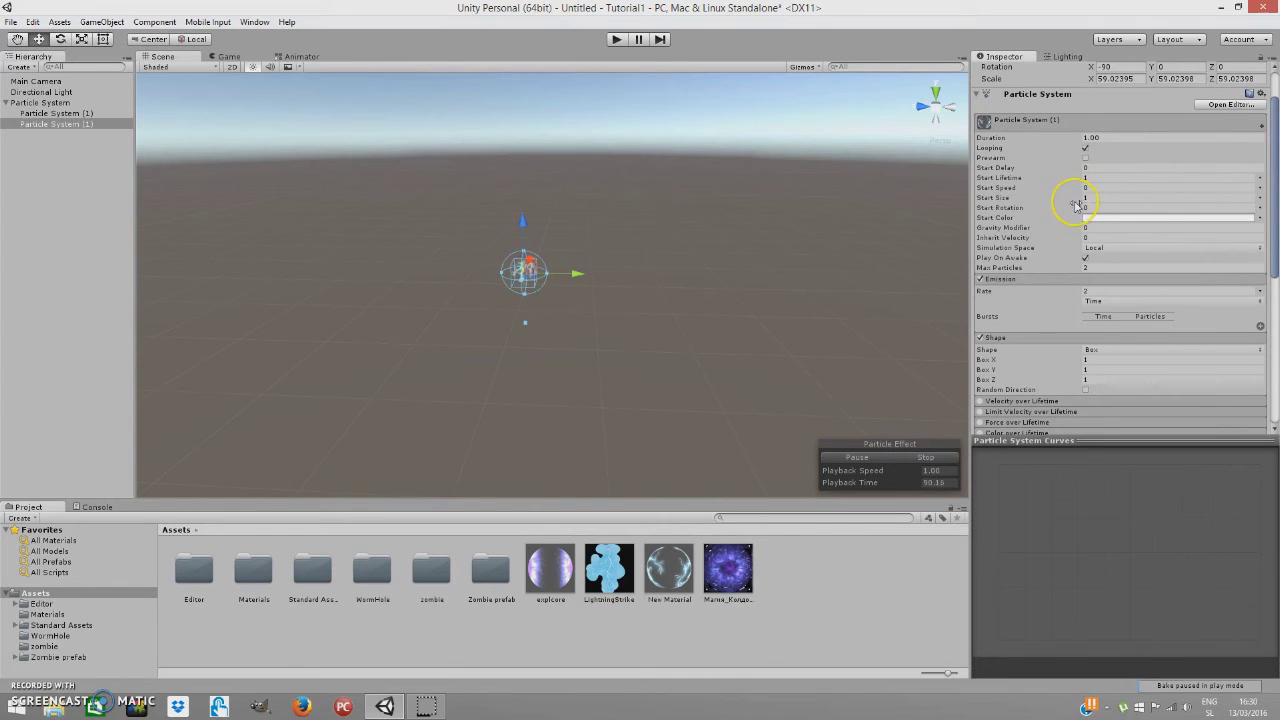
{"action": "left_click_drag", "start_coordinate": [1083, 203], "coordinate": [1240, 209]}
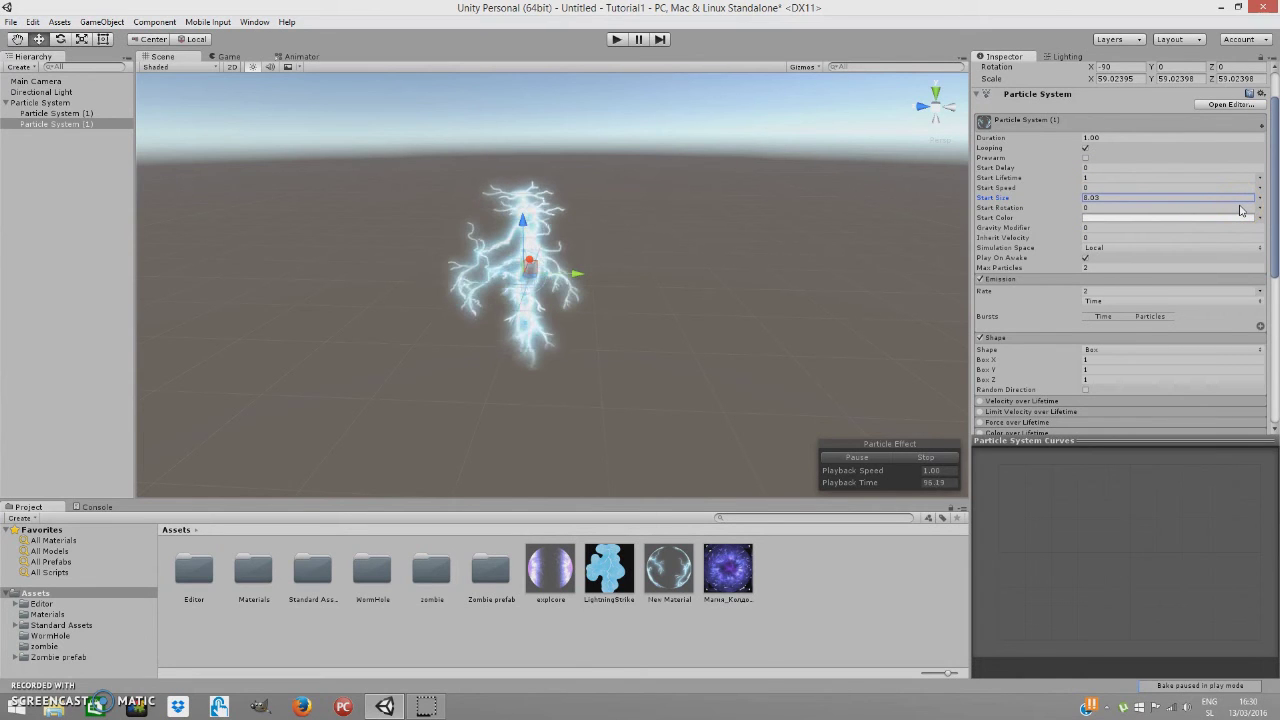
{"action": "left_click", "coordinate": [535, 218]}
{"action": "left_click_drag", "start_coordinate": [535, 218], "coordinate": [563, 179]}
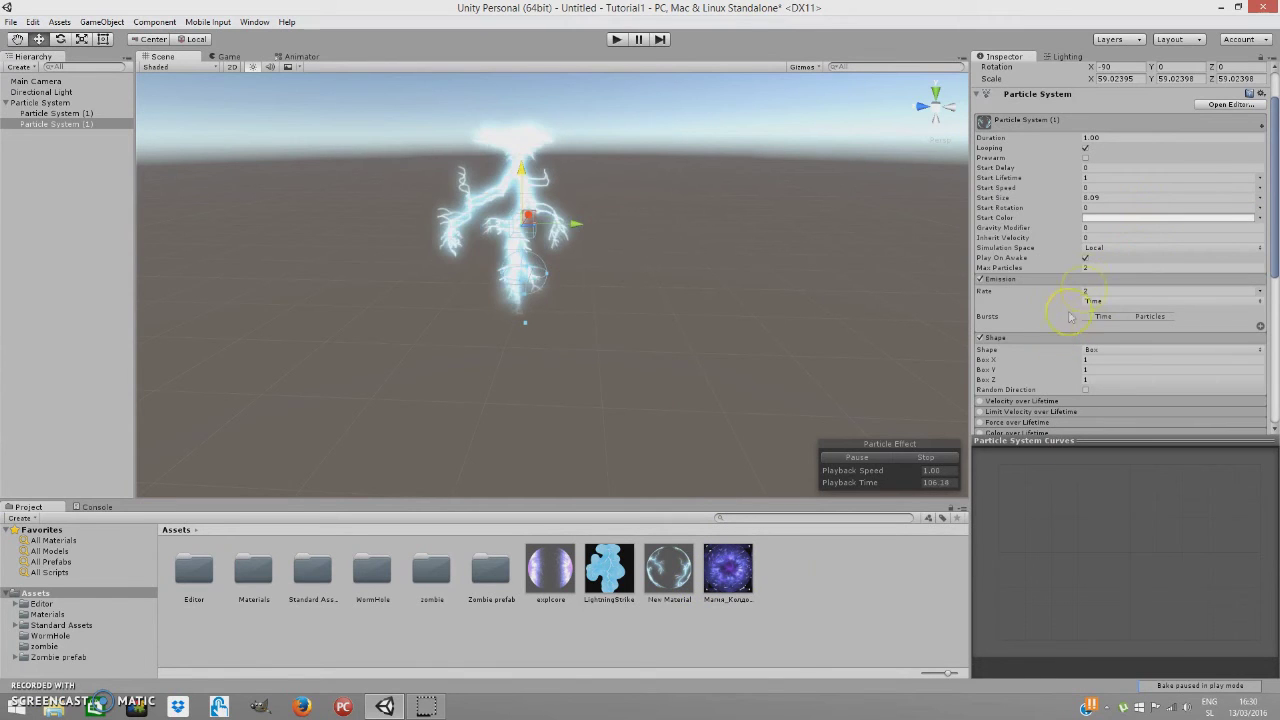
Step: Set the lightning system's Start Rotation to Random Between Two Constants, from -40 to 40
{"action": "left_click", "coordinate": [1264, 209]}
{"action": "left_click", "coordinate": [1260, 209]}
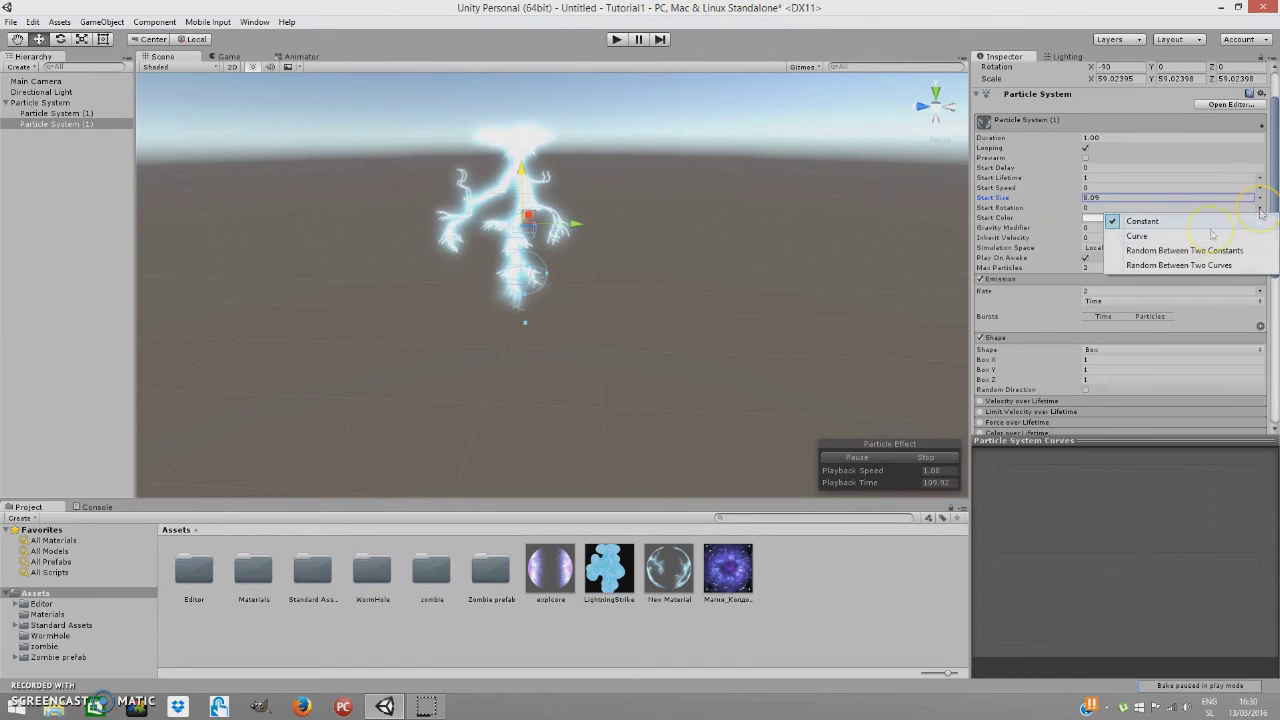
{"action": "left_click", "coordinate": [1143, 249]}
{"action": "left_click", "coordinate": [1123, 207]}
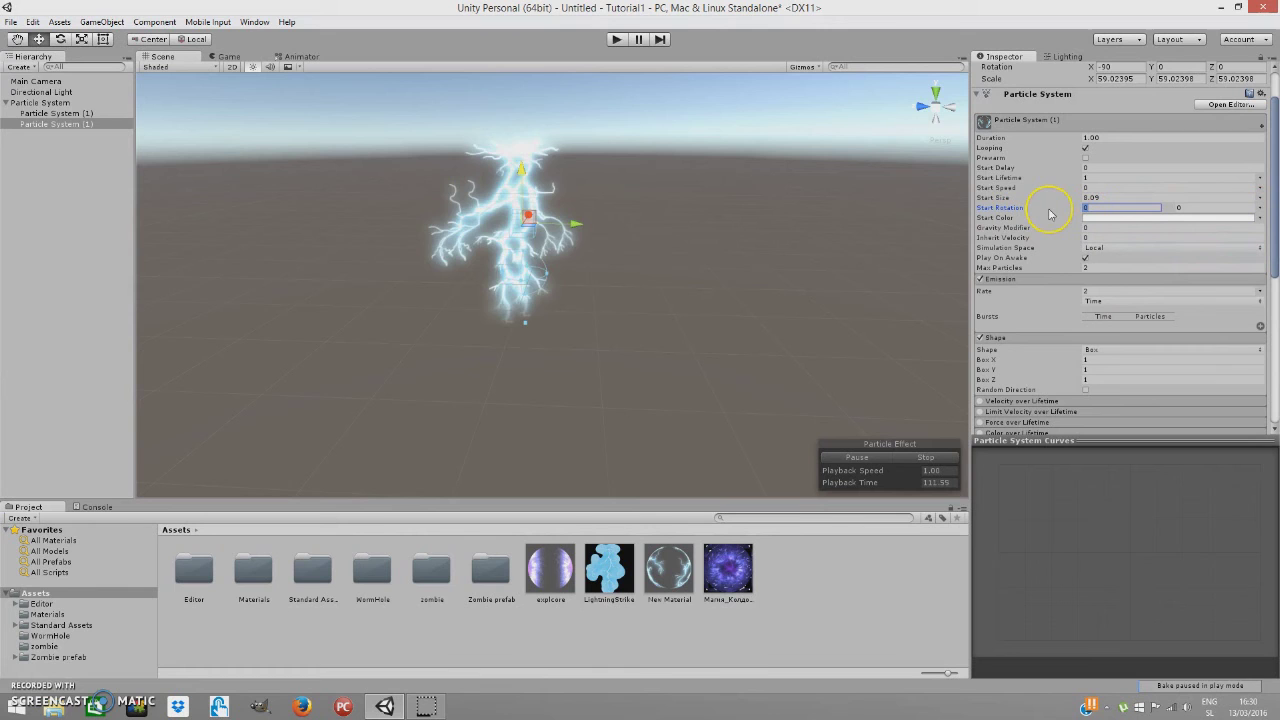
{"action": "type", "text": "-4"}
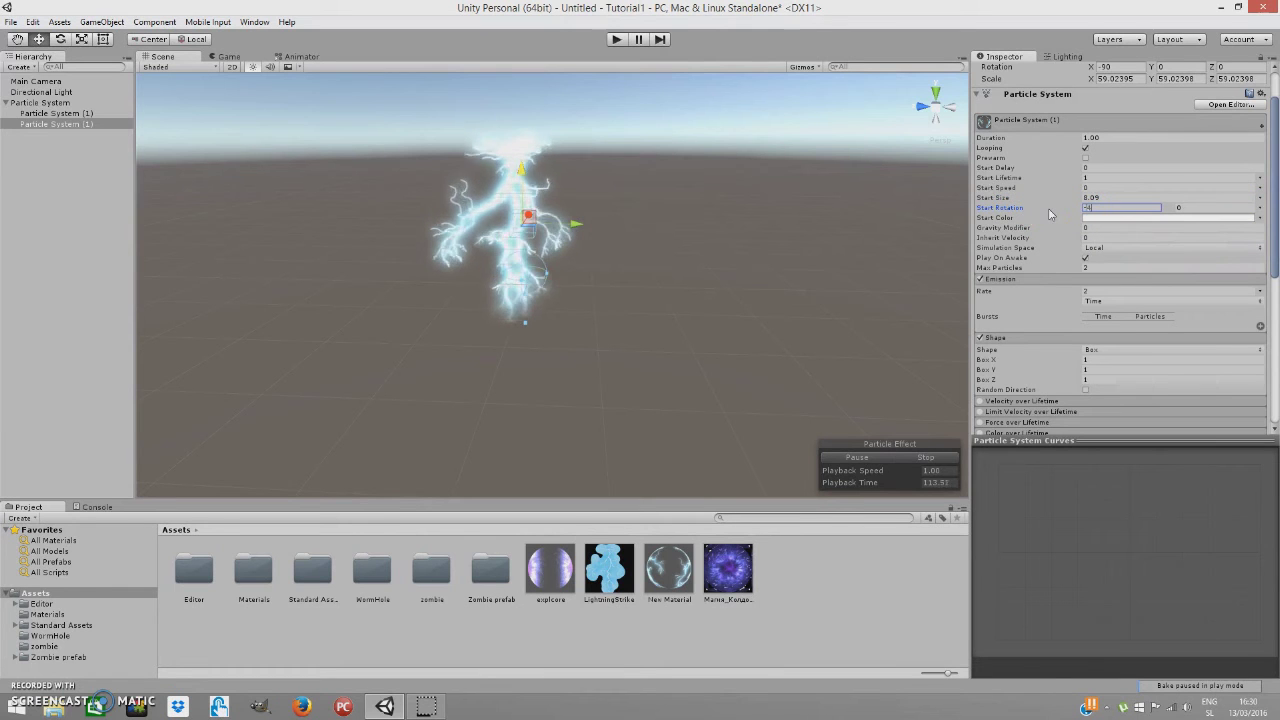
{"action": "type", "text": "0"}
{"action": "left_click", "coordinate": [1178, 208]}
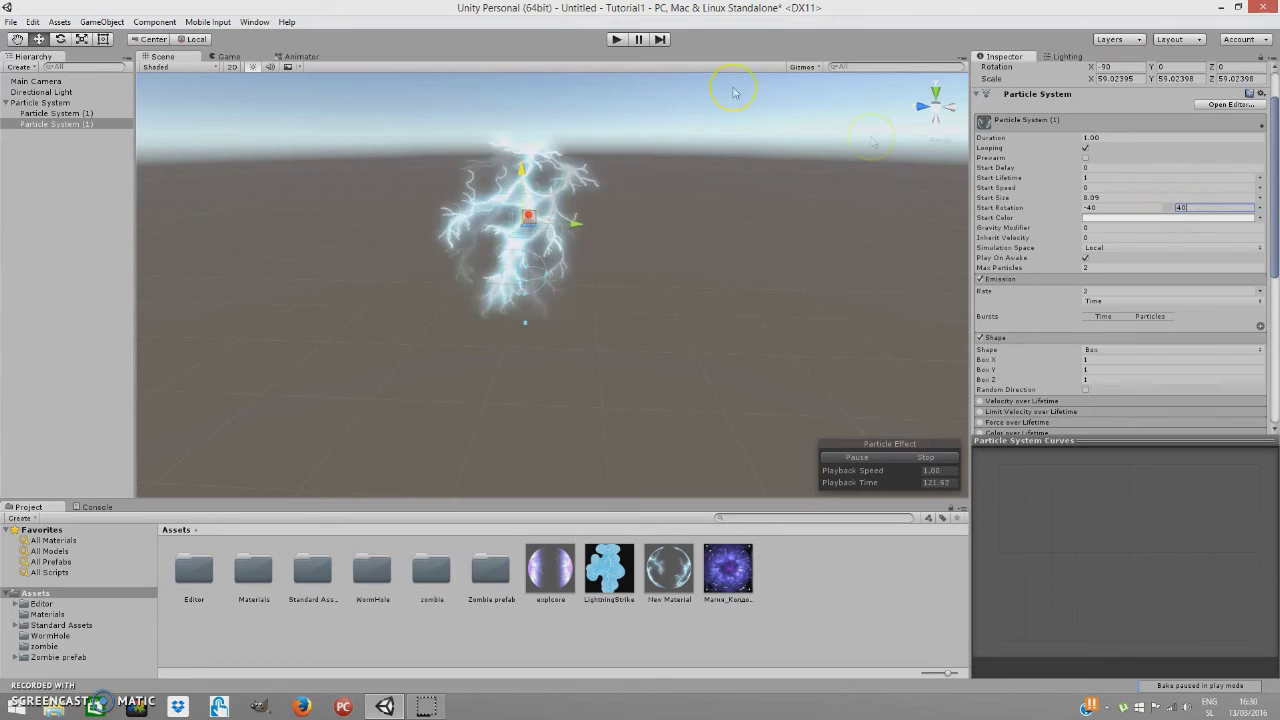
Step: Restart the effect's simulation from the parent Particle System and review the parent's settings
{"action": "left_click", "coordinate": [100, 102]}
{"action": "left_click", "coordinate": [928, 458]}
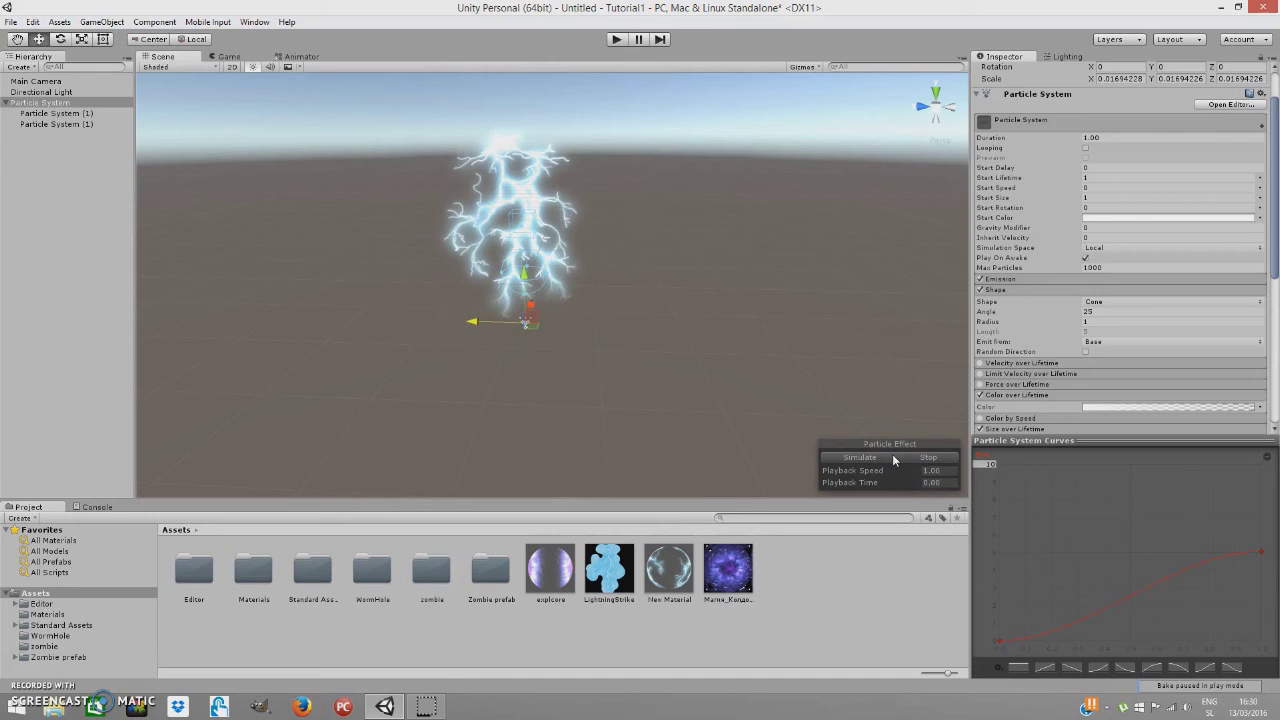
{"action": "left_click", "coordinate": [901, 457]}
{"action": "left_click", "coordinate": [860, 459]}
{"action": "scroll", "coordinate": [1030, 360], "scroll_direction": "down", "scroll_amount": 1}
{"action": "scroll", "coordinate": [1025, 345], "scroll_direction": "up", "scroll_amount": 2}
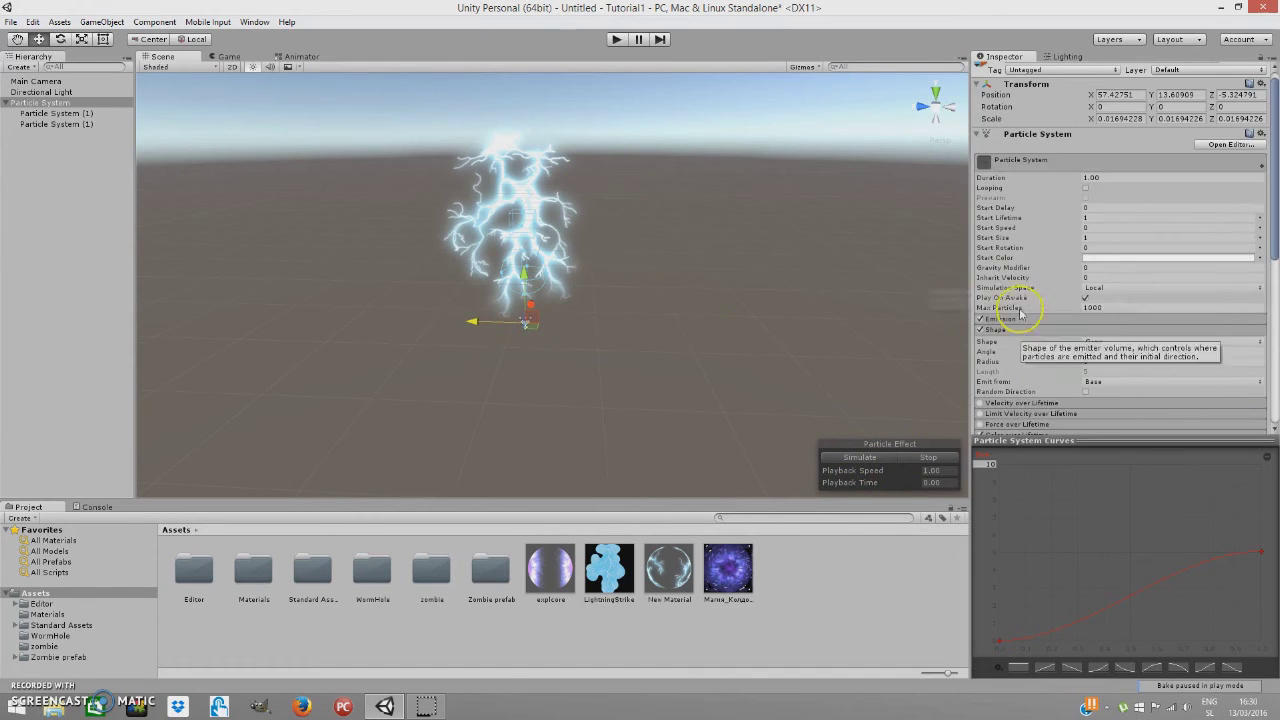
Step: Turn off Looping for the lightning child particle system
{"action": "left_click", "coordinate": [55, 113]}
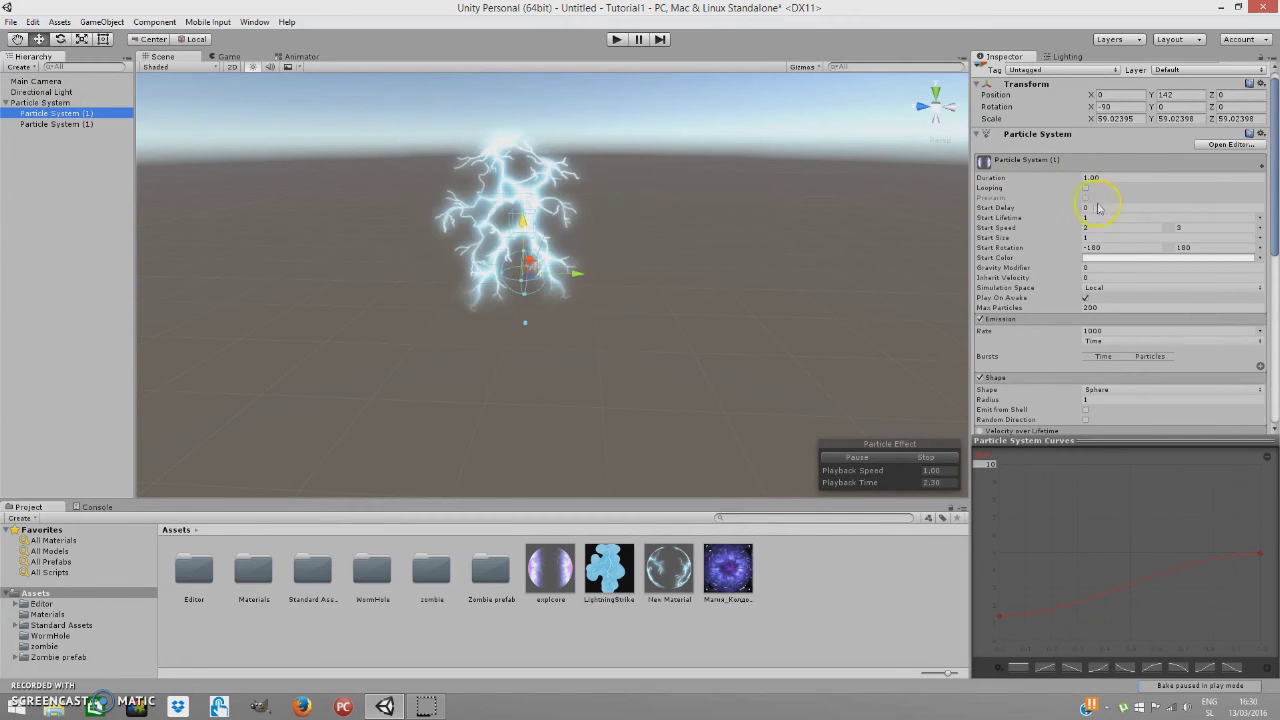
{"action": "left_click", "coordinate": [68, 124]}
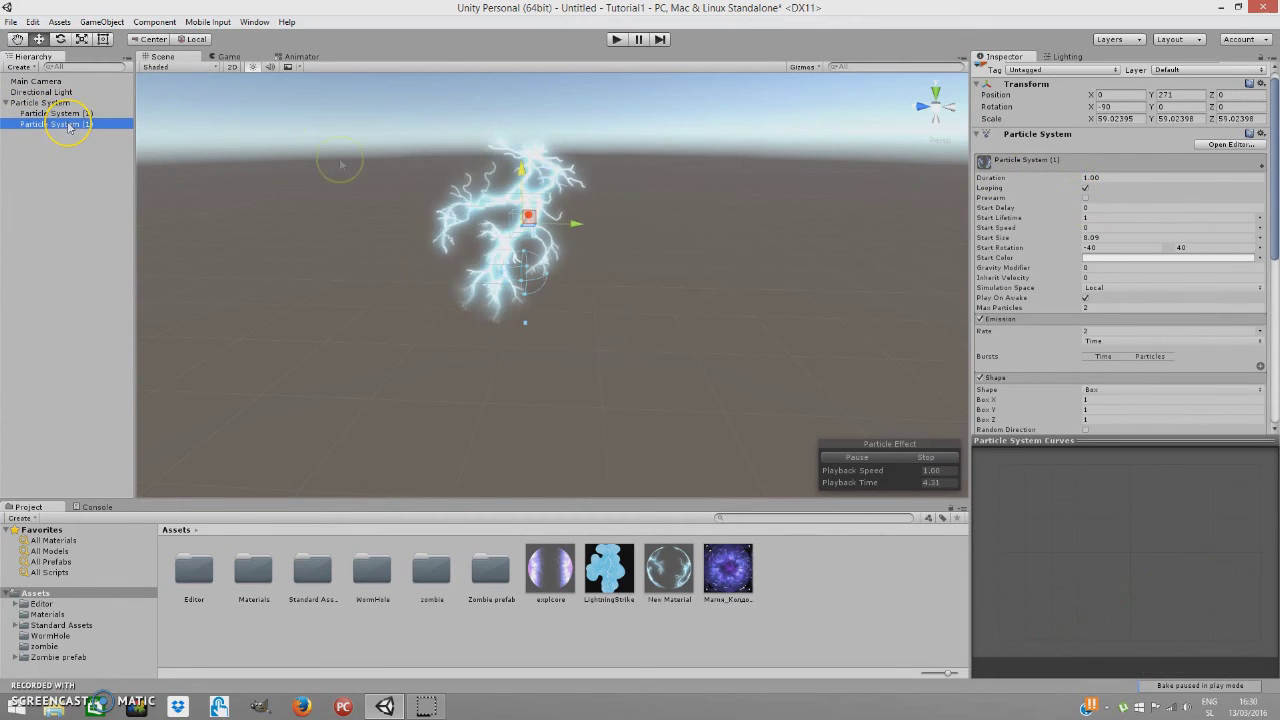
{"action": "left_click", "coordinate": [1086, 188]}
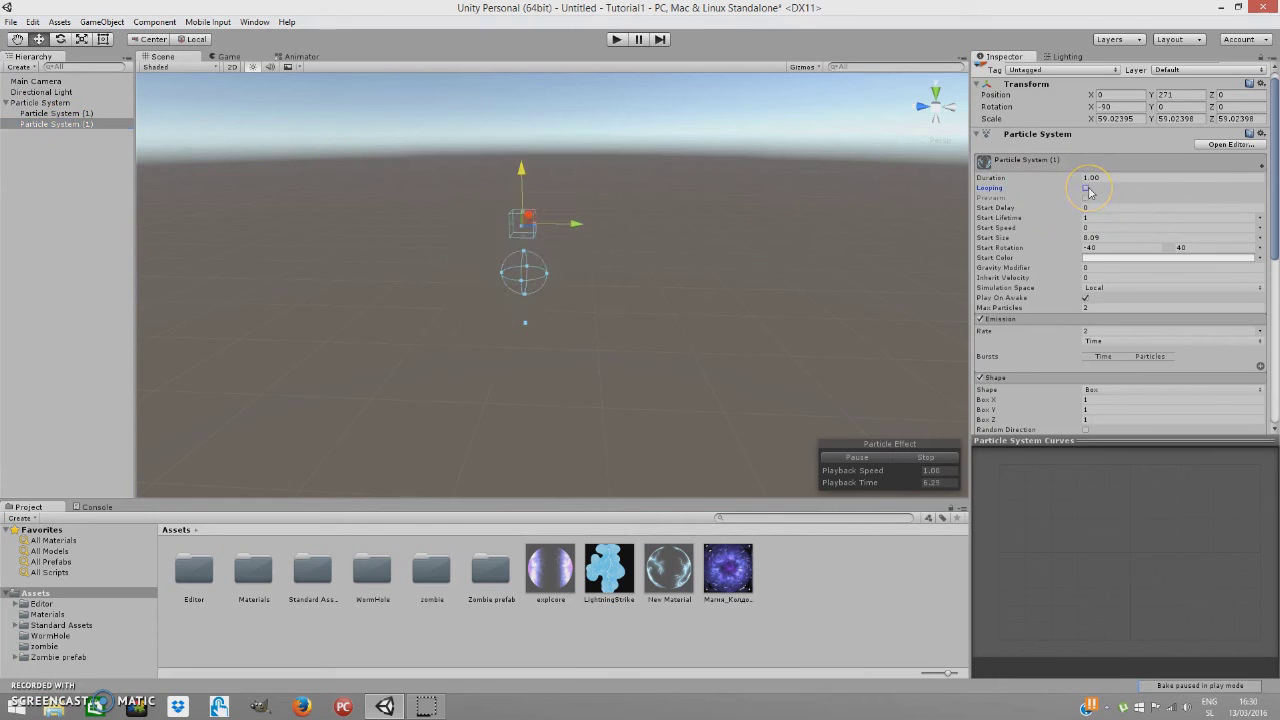
Step: Enable Color over Lifetime on the lightning system and make the gradient fade to fully transparent at its 100% location
{"action": "scroll", "coordinate": [1100, 340], "scroll_direction": "down", "scroll_amount": 5}
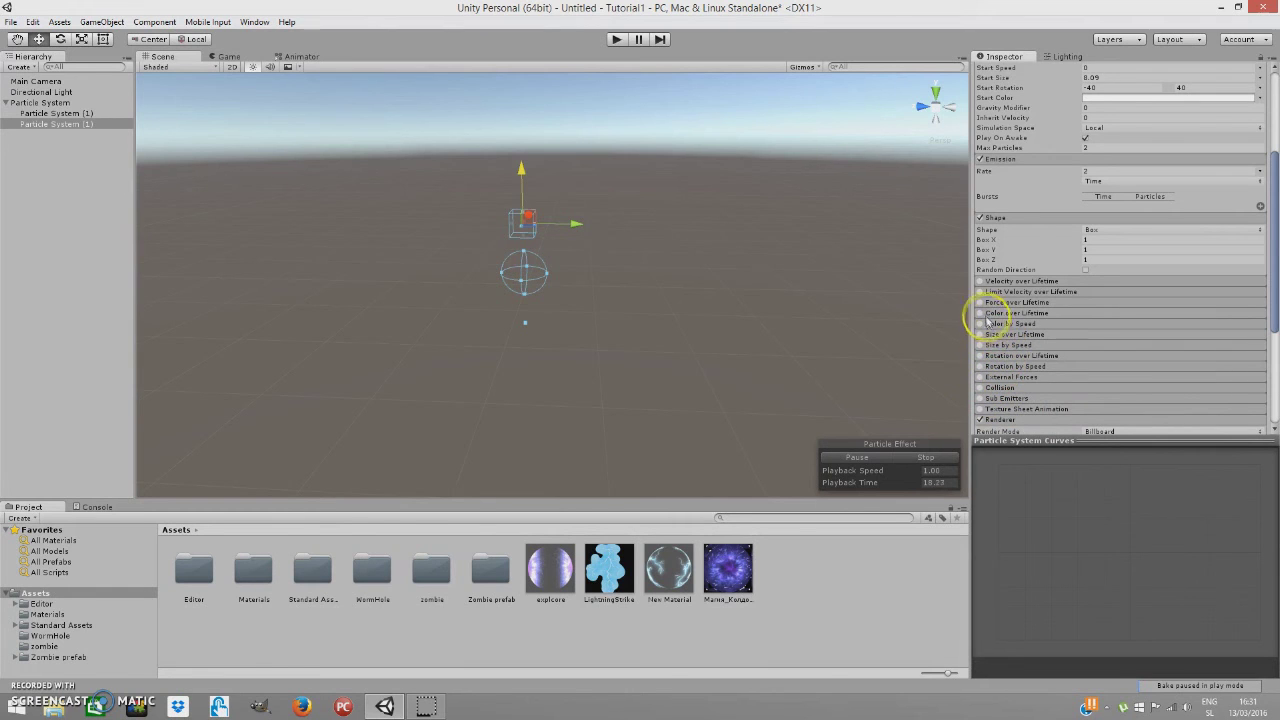
{"action": "left_click", "coordinate": [990, 314]}
{"action": "left_click", "coordinate": [1101, 326]}
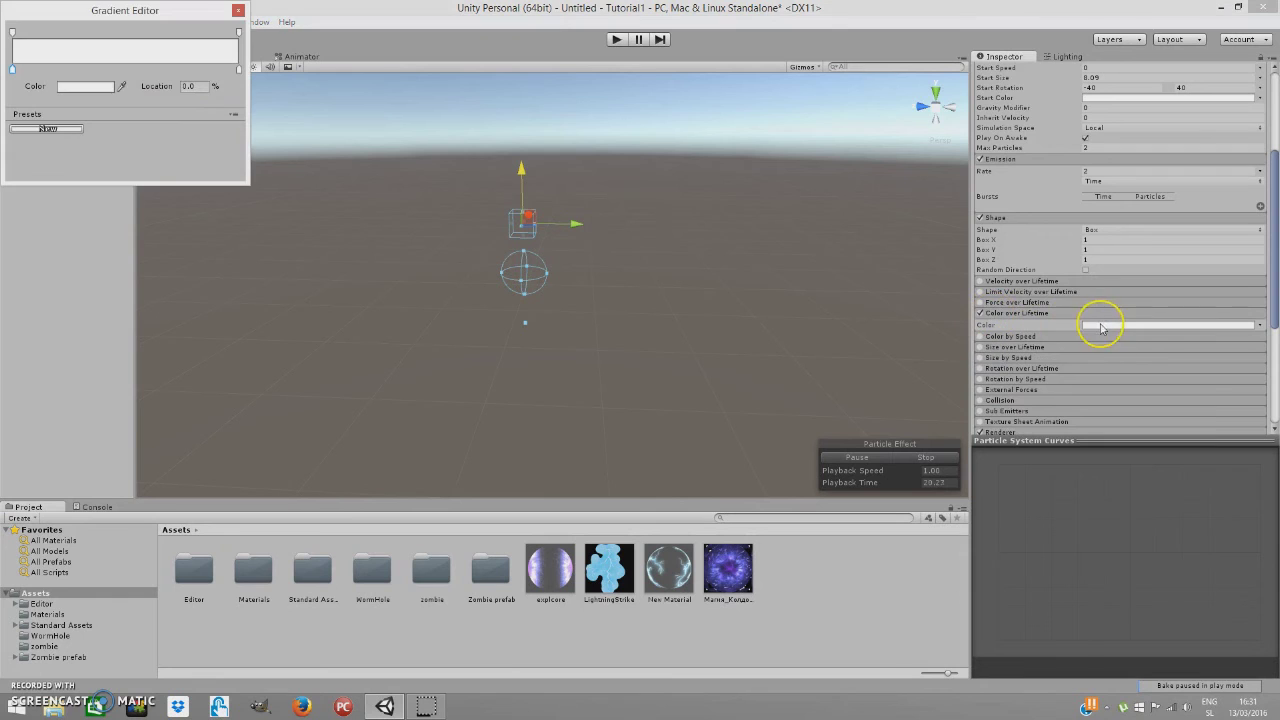
{"action": "left_click", "coordinate": [239, 34]}
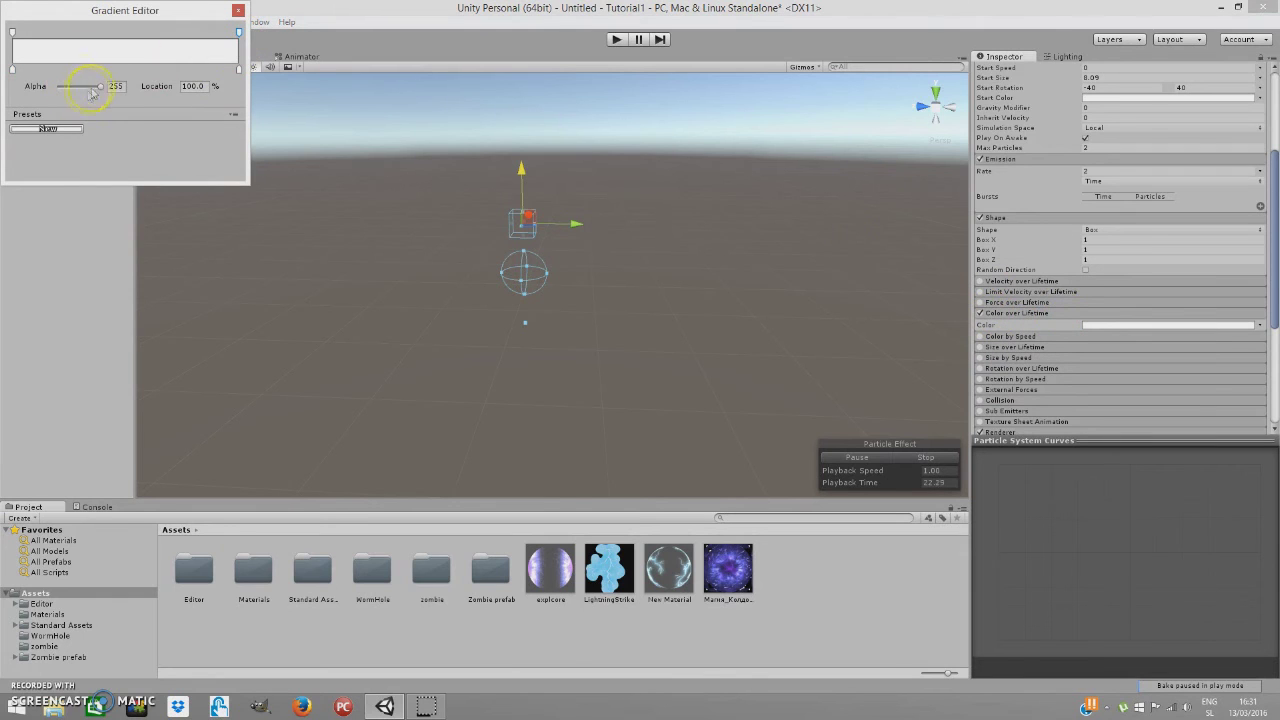
{"action": "left_click_drag", "start_coordinate": [101, 87], "coordinate": [22, 82]}
{"action": "left_click", "coordinate": [239, 11]}
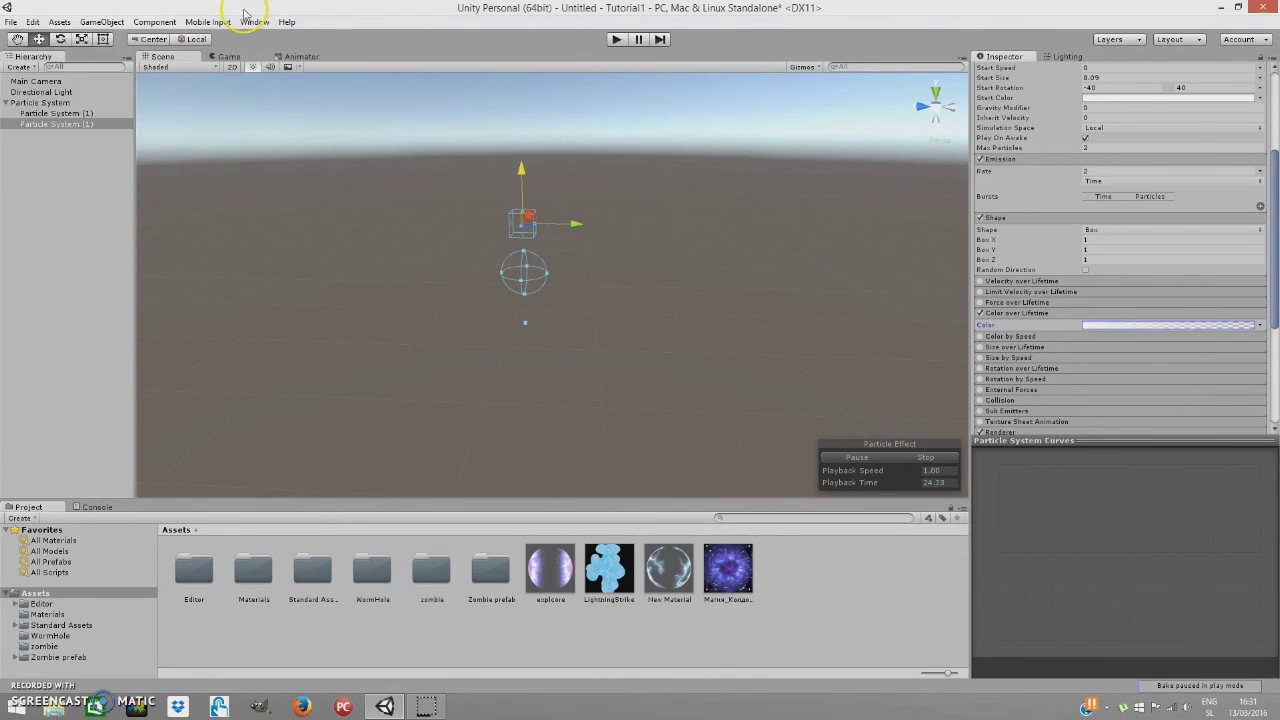
Step: Replay the whole effect's simulation from the parent Particle System
{"action": "left_click", "coordinate": [38, 102]}
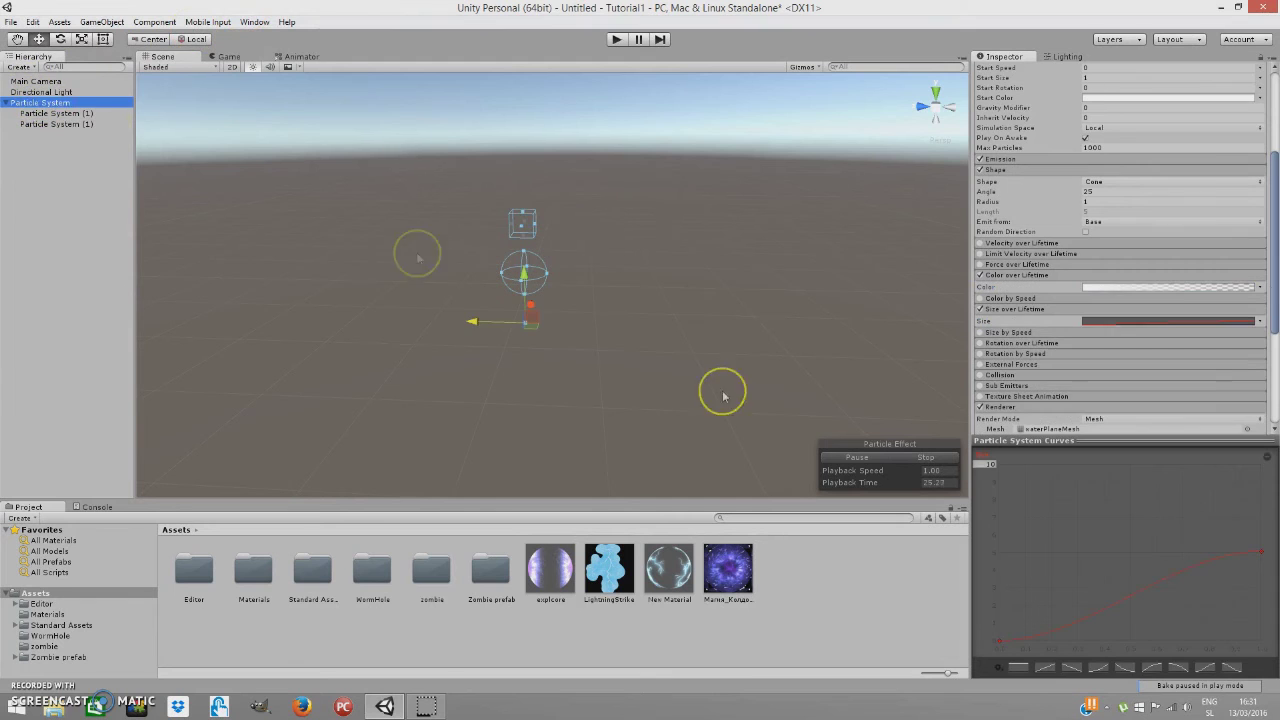
{"action": "left_click", "coordinate": [875, 460]}
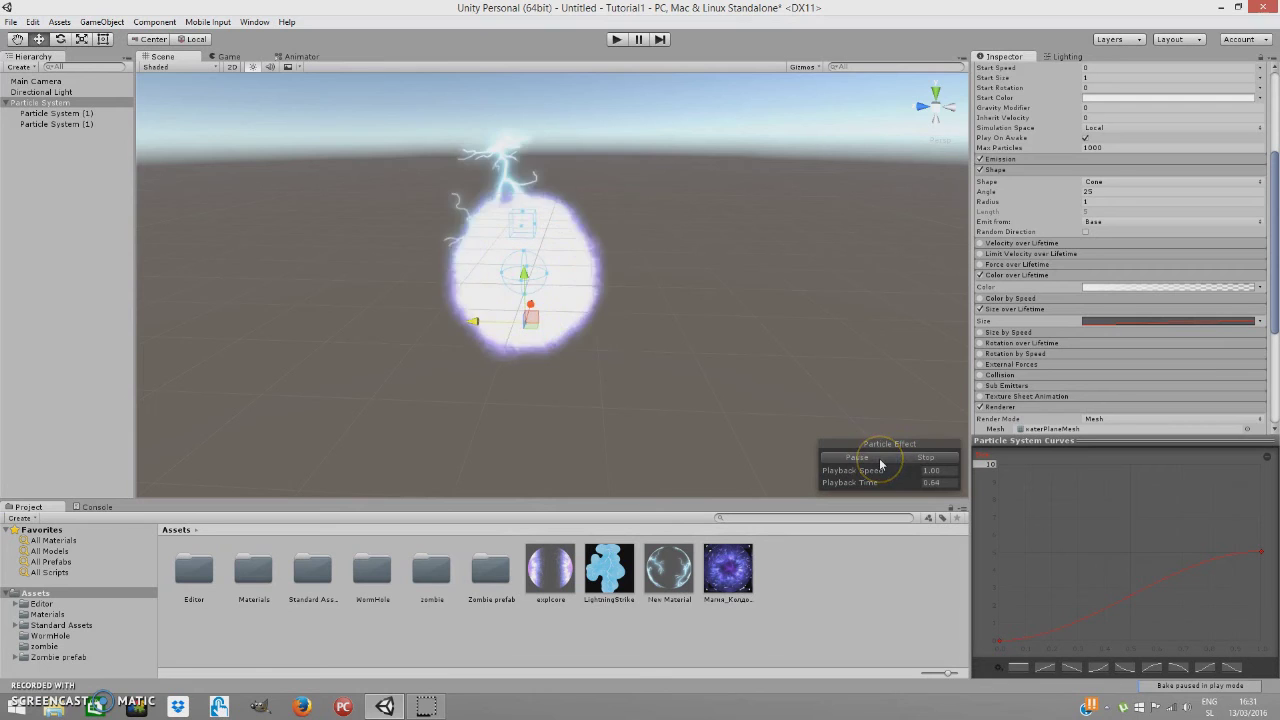
{"action": "left_click", "coordinate": [883, 459]}
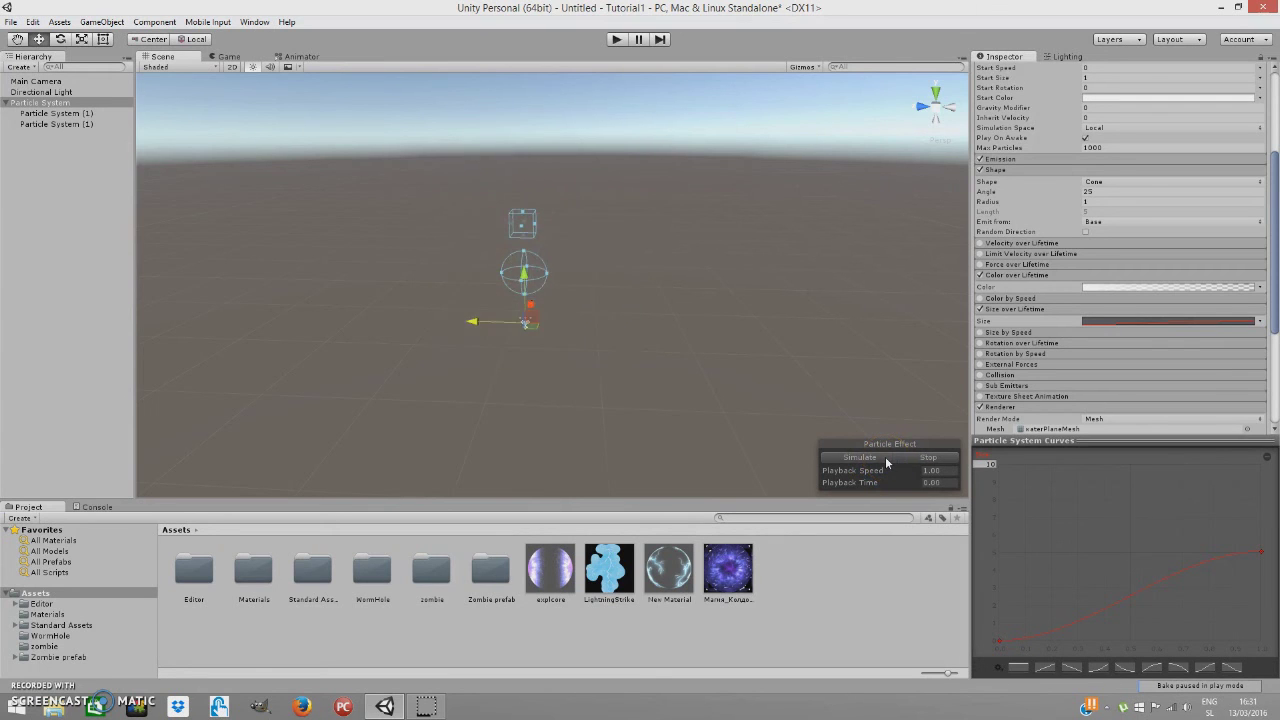
Step: Set the Start Delay of the purple spherical burst child to 0.3 and stop its simulation
{"action": "left_click", "coordinate": [46, 114]}
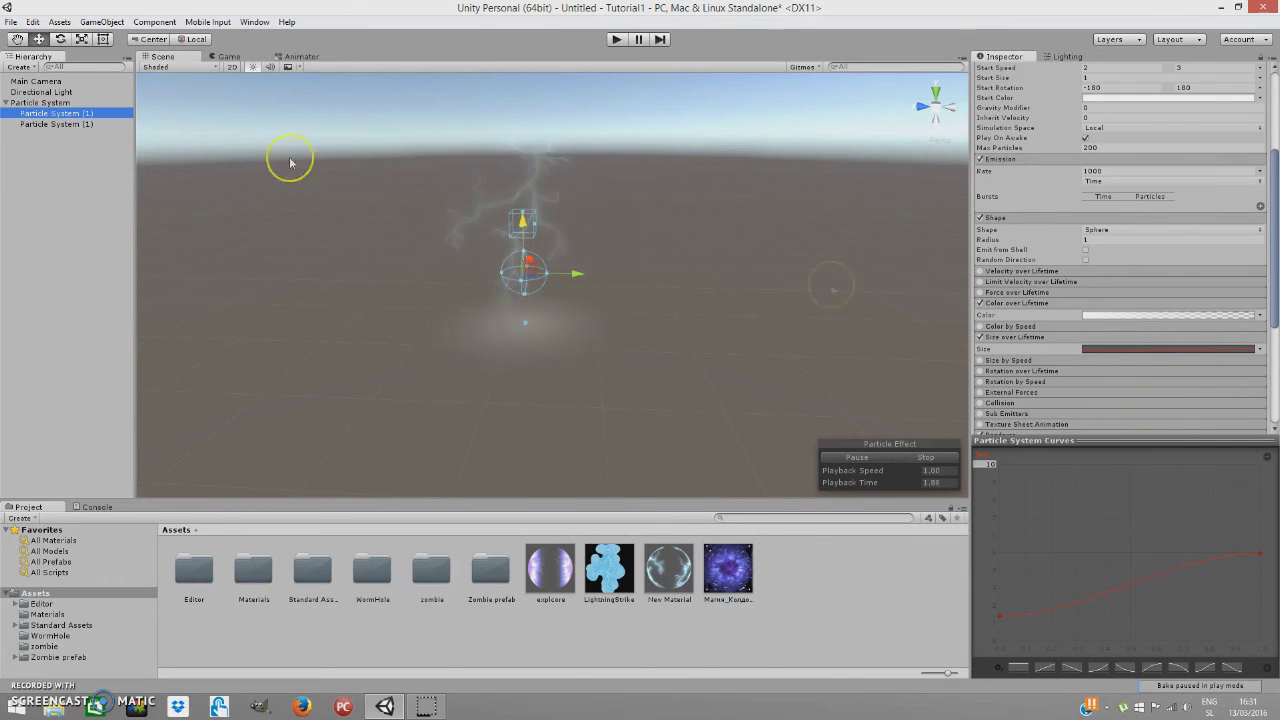
{"action": "scroll", "coordinate": [1171, 386], "scroll_direction": "down", "scroll_amount": 5}
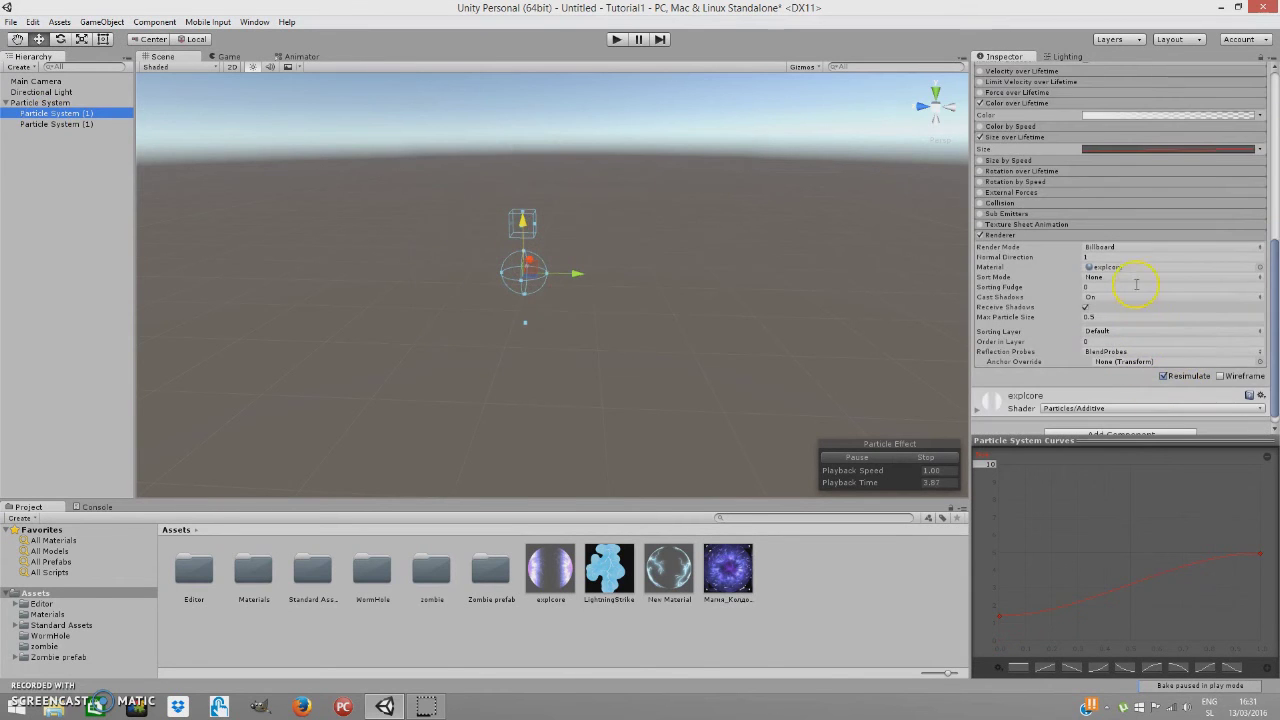
{"action": "scroll", "coordinate": [1108, 306], "scroll_direction": "up", "scroll_amount": 8}
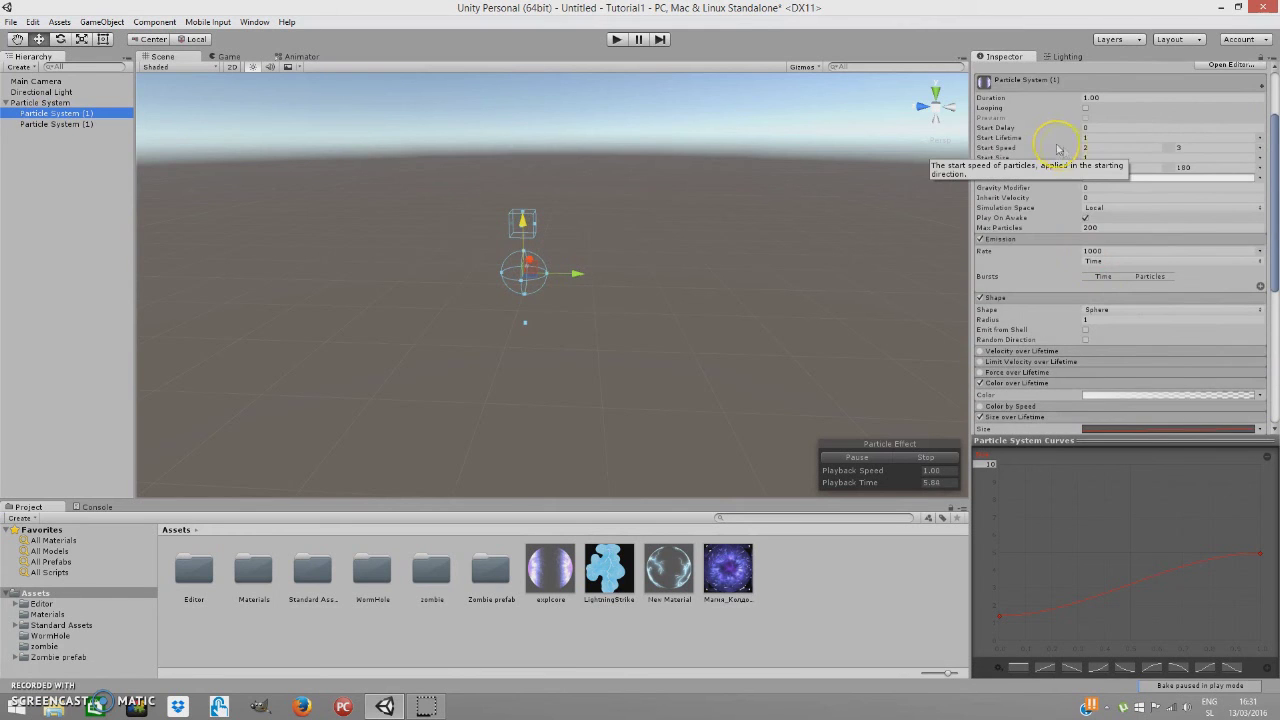
{"action": "left_click", "coordinate": [1101, 167]}
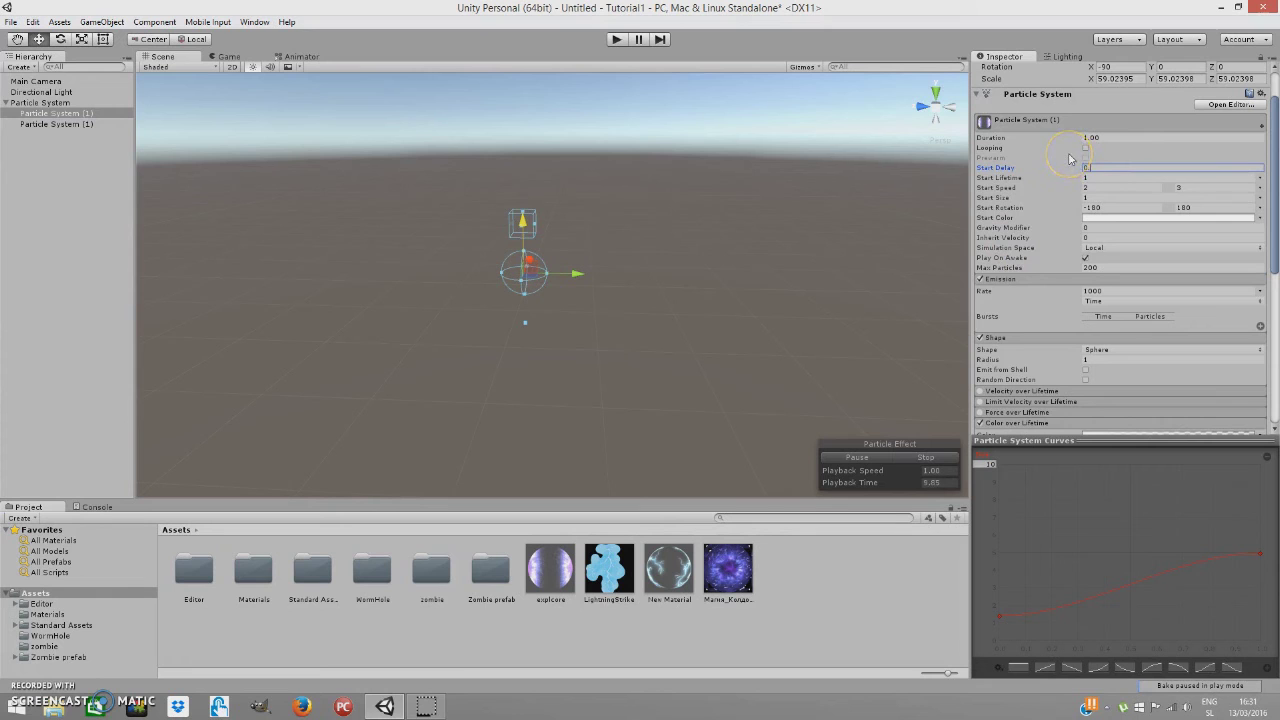
{"action": "left_click", "coordinate": [930, 460]}
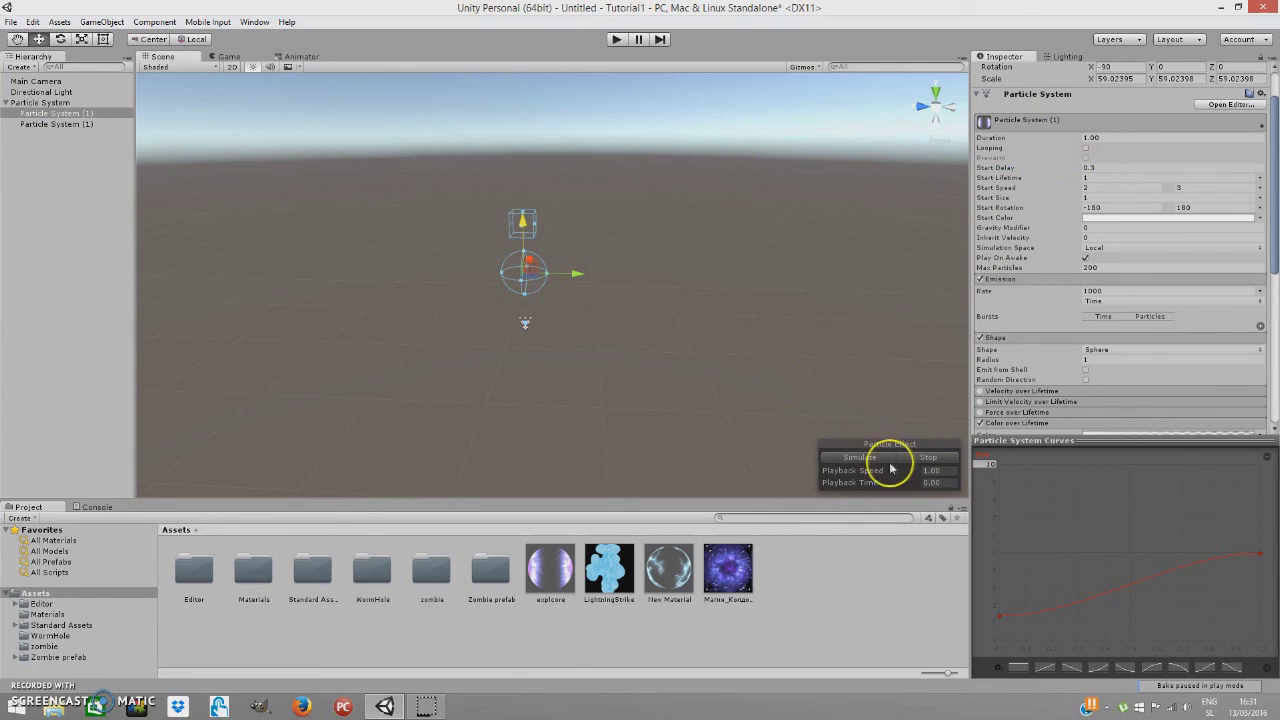
Step: Restart the simulation from the parent Particle System to check the timing of the delayed burst
{"action": "left_click", "coordinate": [22, 103]}
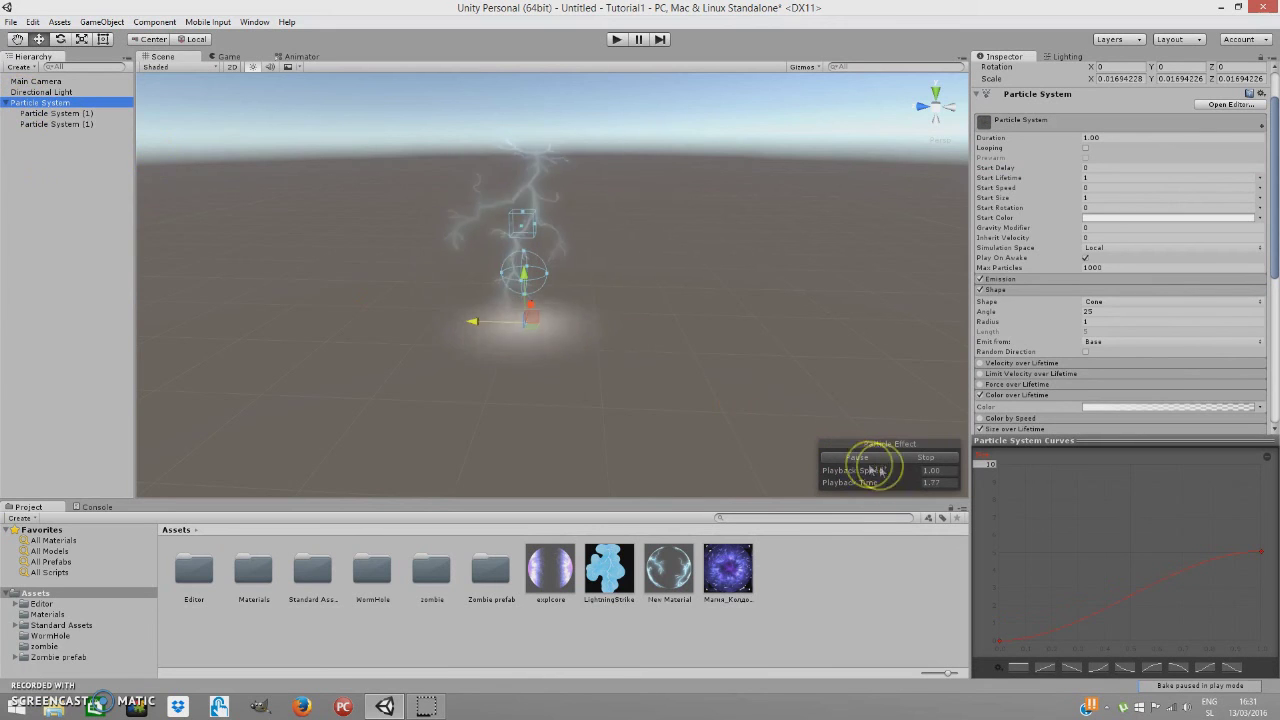
{"action": "left_click", "coordinate": [920, 457]}
{"action": "left_click", "coordinate": [878, 458]}
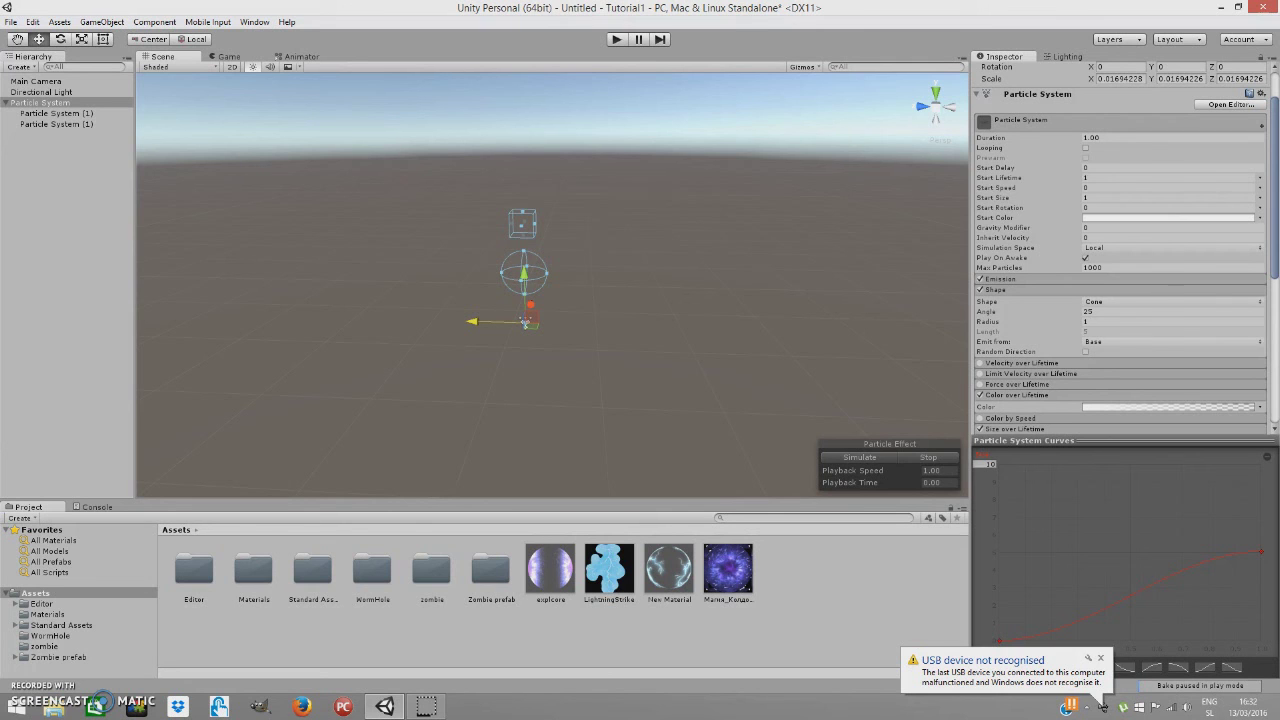
Step: Add a new Camera to the scene and move it in front of the particle effect, at about X 57.47
{"action": "left_click", "coordinate": [104, 22]}
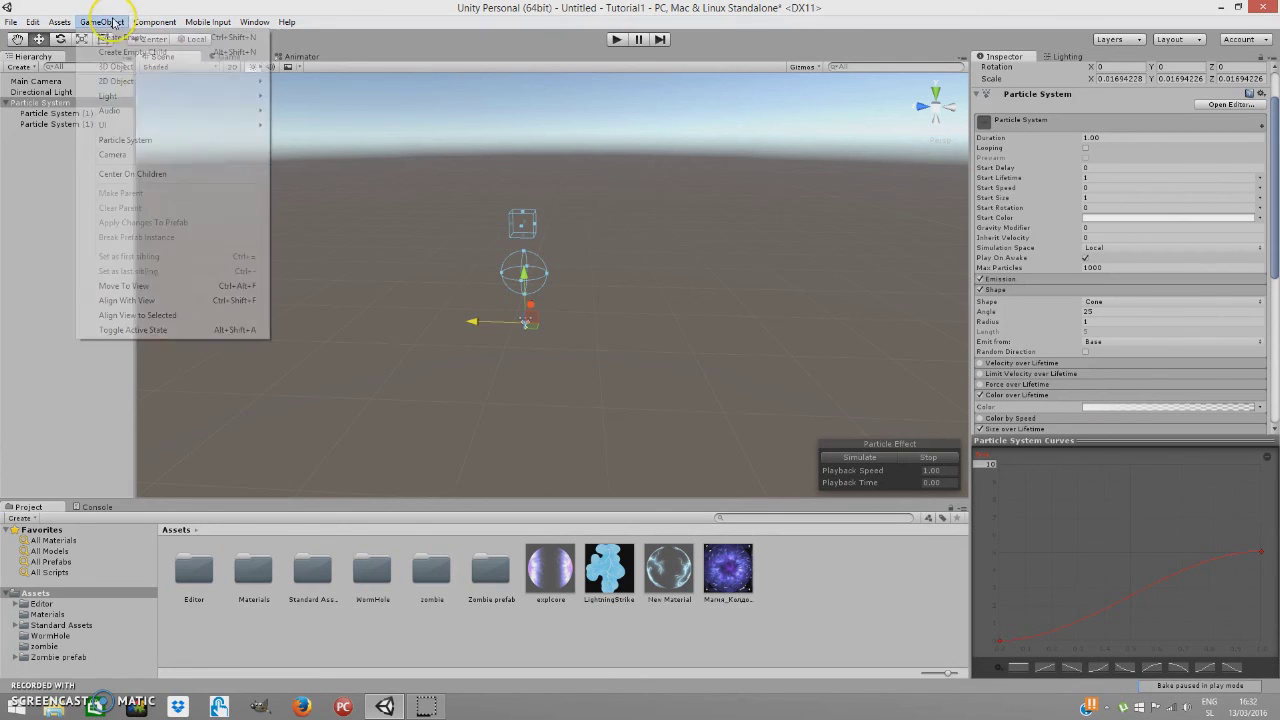
{"action": "left_click", "coordinate": [160, 155]}
{"action": "left_click_drag", "start_coordinate": [694, 374], "coordinate": [138, 199], "text": "alt"}
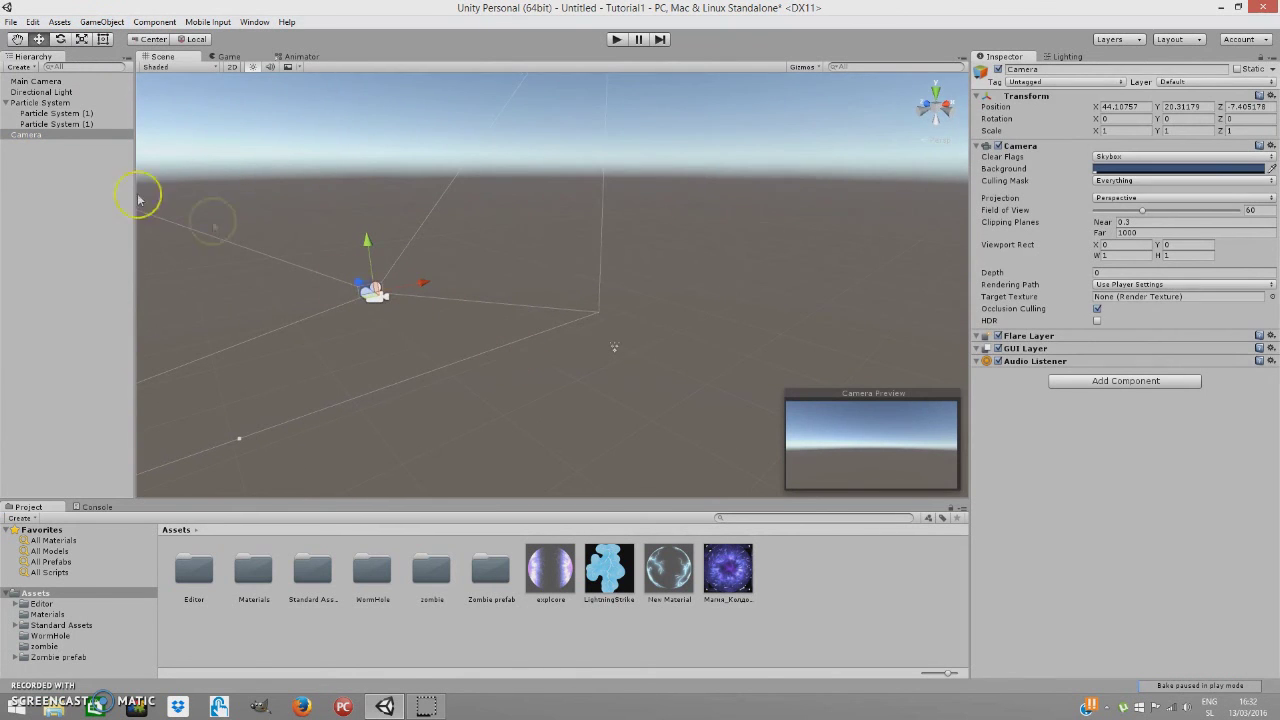
{"action": "left_click", "coordinate": [72, 124]}
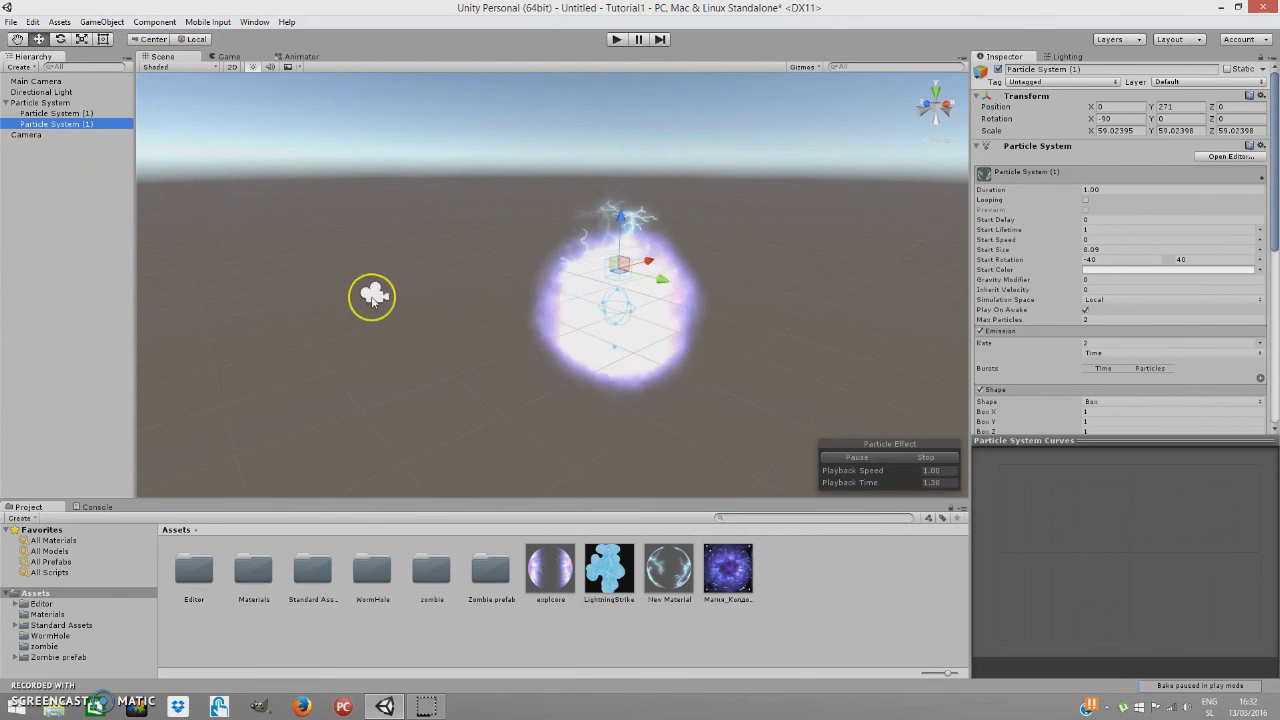
{"action": "left_click", "coordinate": [373, 293]}
{"action": "left_click_drag", "start_coordinate": [359, 276], "coordinate": [1035, 280]}
{"action": "left_click_drag", "start_coordinate": [813, 205], "coordinate": [835, 318]}
Step: Tilt the new camera downward about 15.74 degrees around X and raise it to about Y 20.57
{"action": "left_click", "coordinate": [60, 39]}
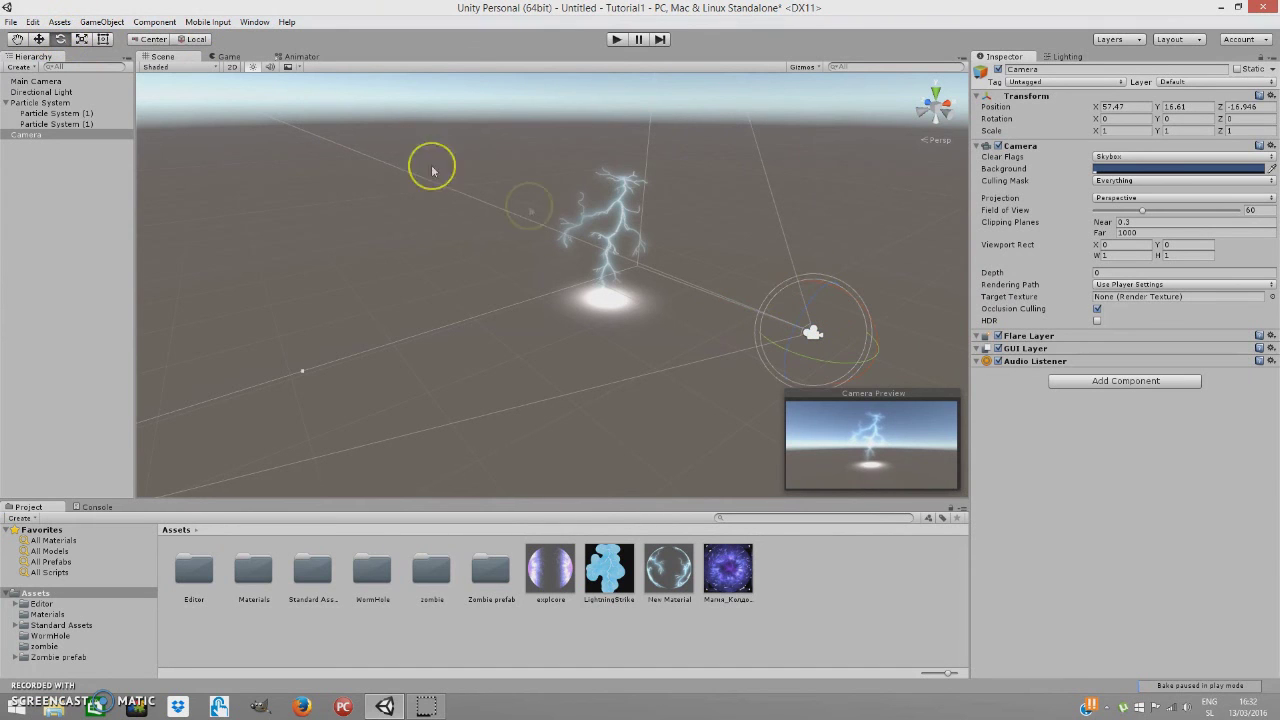
{"action": "left_click_drag", "start_coordinate": [822, 288], "coordinate": [791, 266]}
{"action": "left_click", "coordinate": [39, 39]}
{"action": "left_click_drag", "start_coordinate": [814, 286], "coordinate": [803, 191]}
Step: Run the scene repeatedly in Play mode to watch the effect through the new camera
{"action": "left_click", "coordinate": [616, 39]}
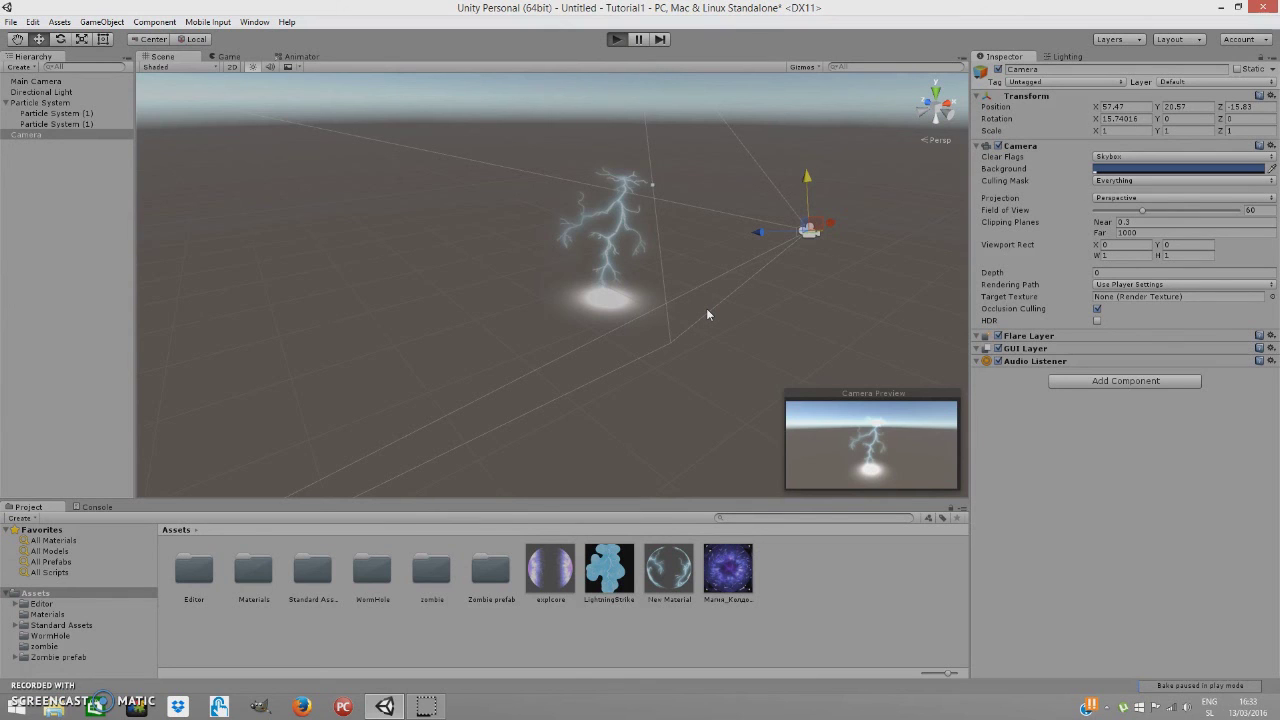
{"action": "key", "text": "ctrl+p"}
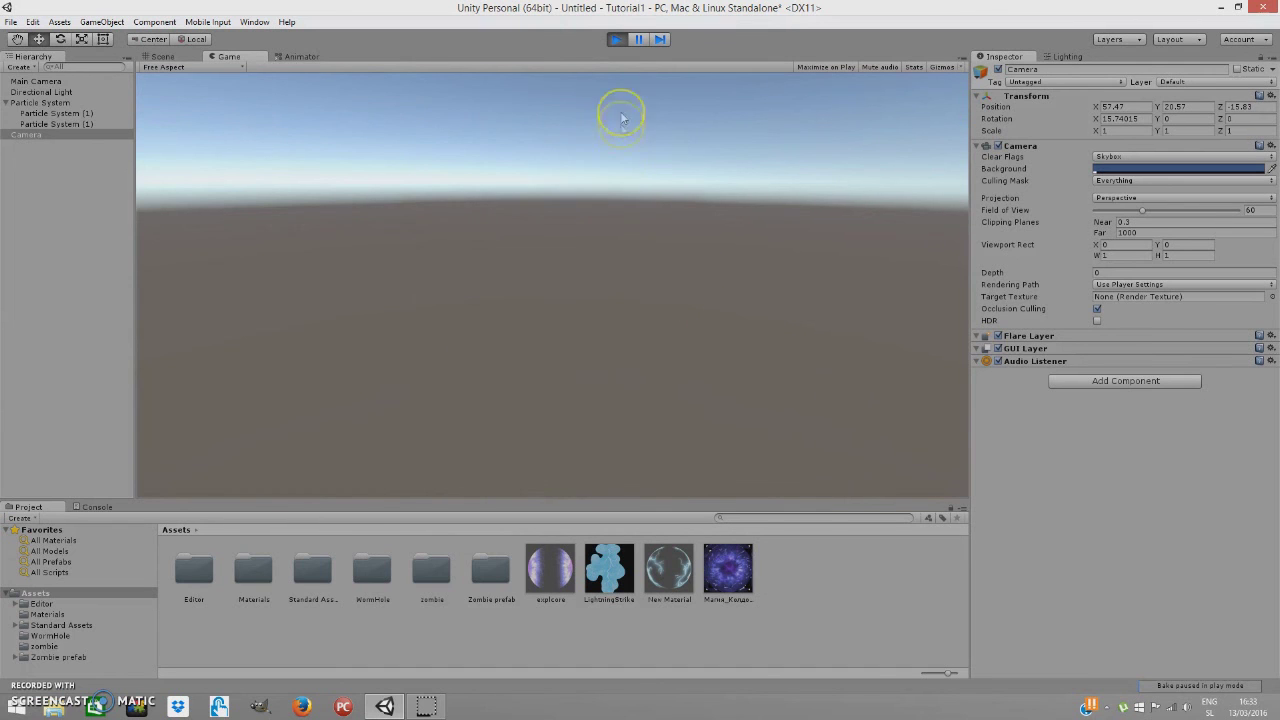
{"action": "left_click", "coordinate": [615, 39]}
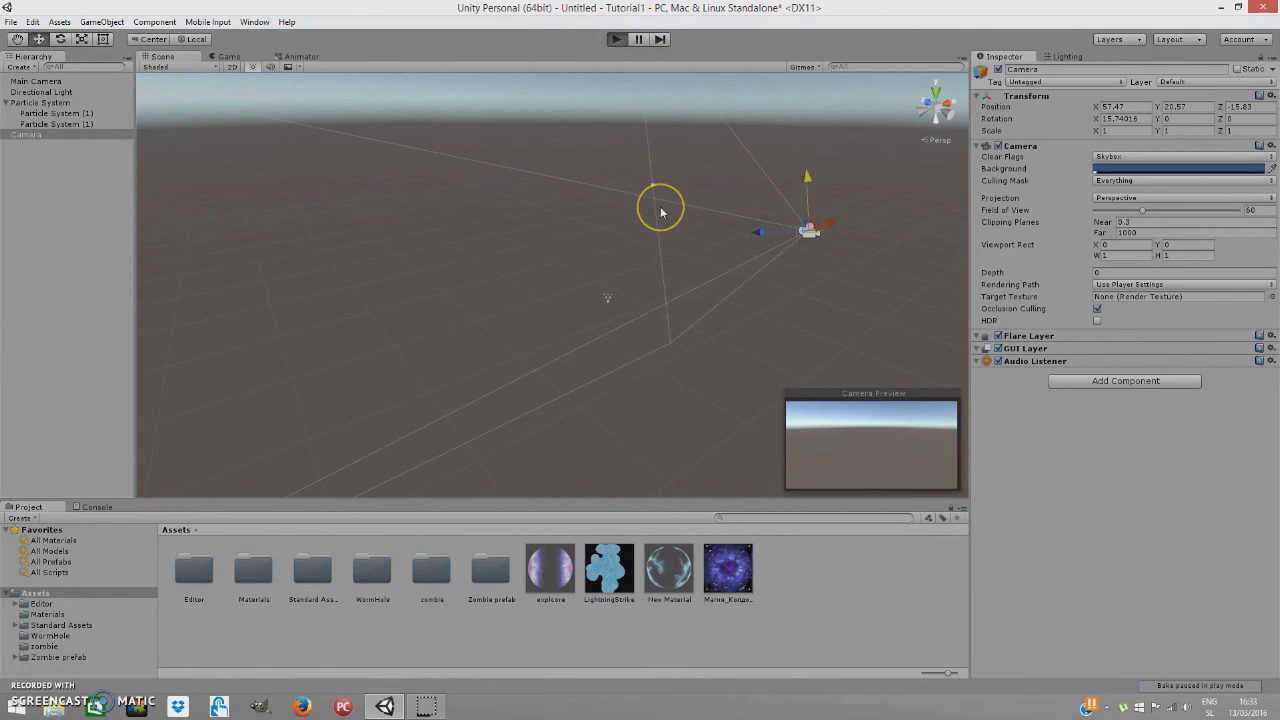
{"action": "key", "text": "ctrl+p"}
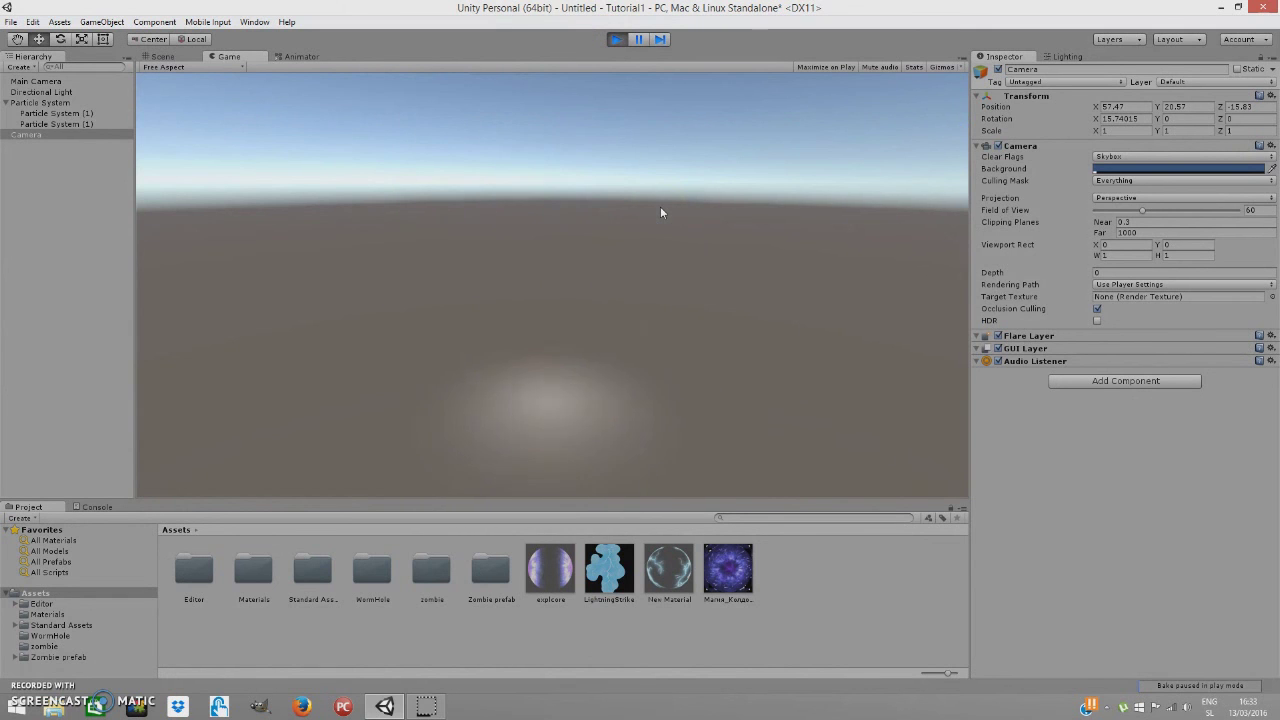
{"action": "left_click", "coordinate": [615, 39]}
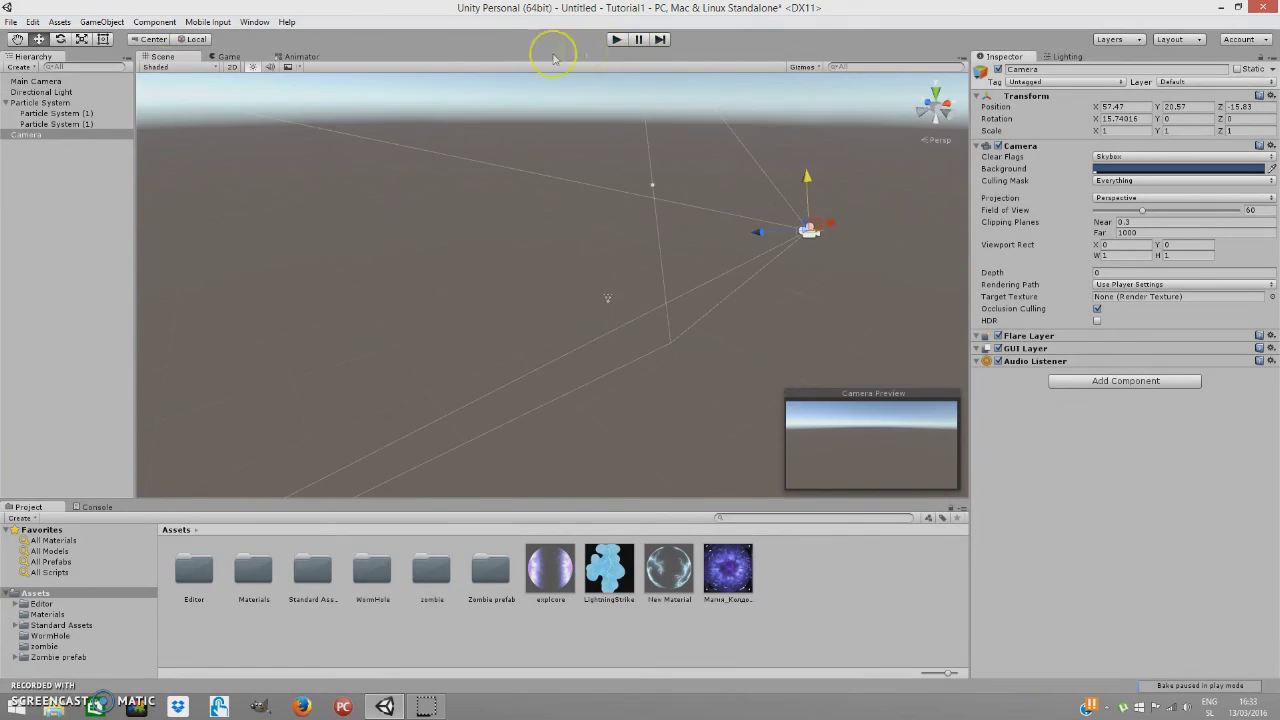
Step: Raise the parent Particle System's Size over Lifetime curve to about 1 at the start and about 7 at the end
{"action": "left_click", "coordinate": [25, 123]}
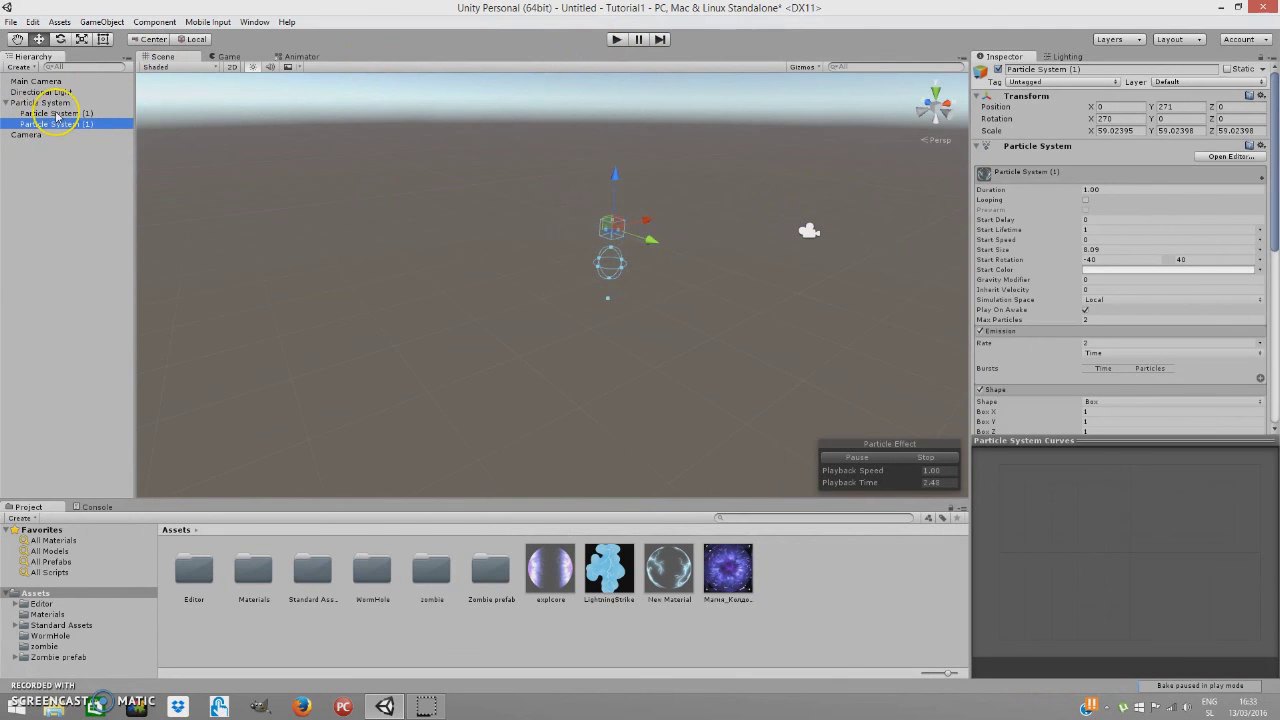
{"action": "scroll", "coordinate": [1238, 340], "scroll_direction": "down", "scroll_amount": 8}
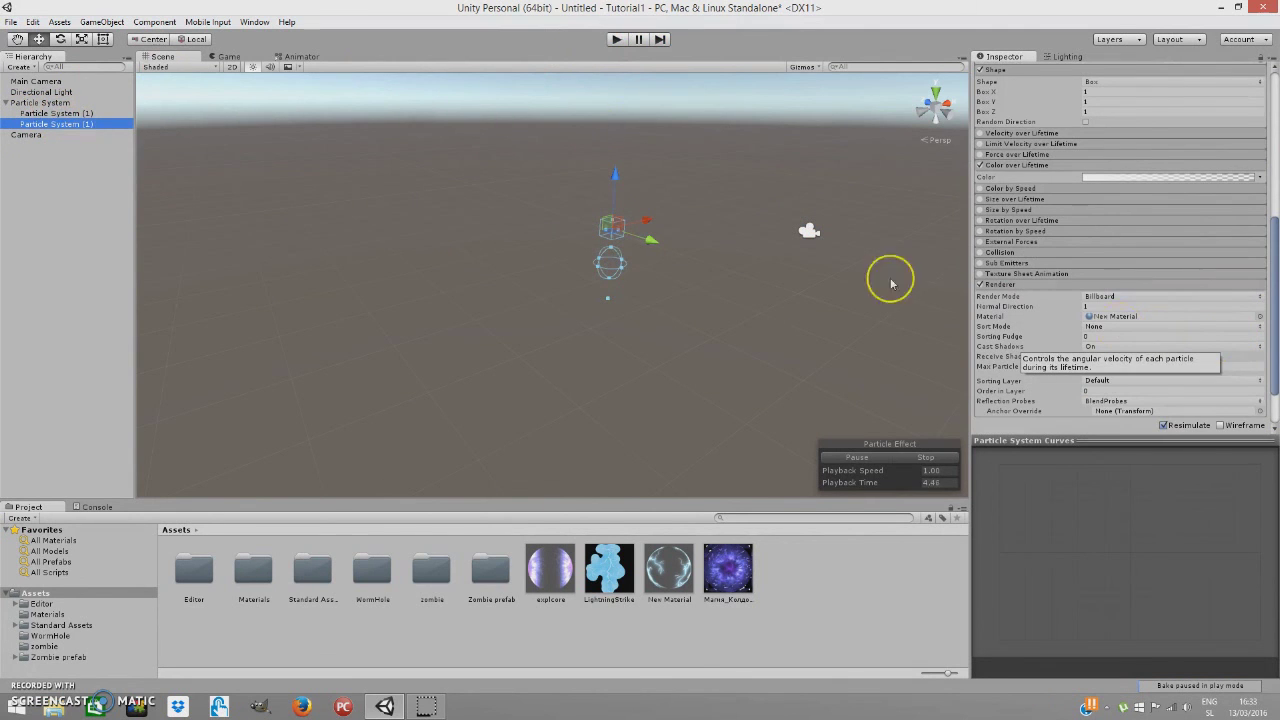
{"action": "left_click", "coordinate": [92, 104]}
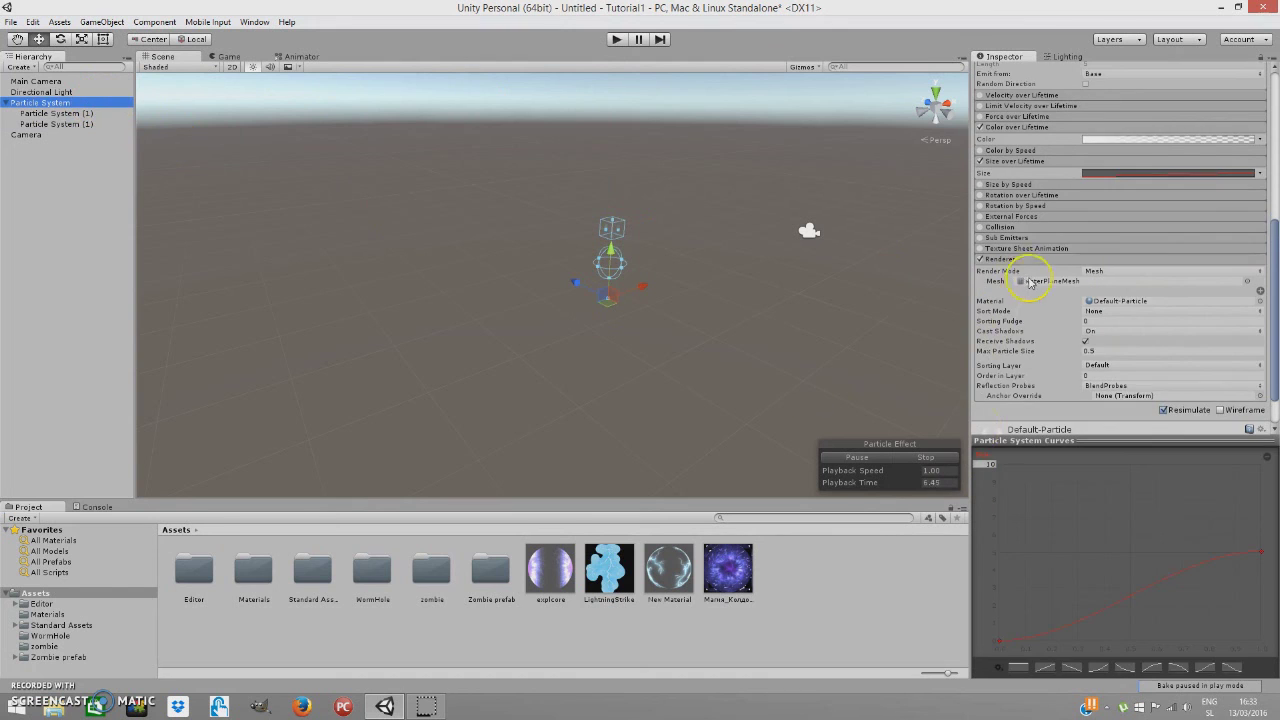
{"action": "scroll", "coordinate": [1045, 280], "scroll_direction": "down", "scroll_amount": 2}
{"action": "left_click_drag", "start_coordinate": [1261, 551], "coordinate": [1261, 514]}
{"action": "left_click_drag", "start_coordinate": [1000, 643], "coordinate": [995, 623]}
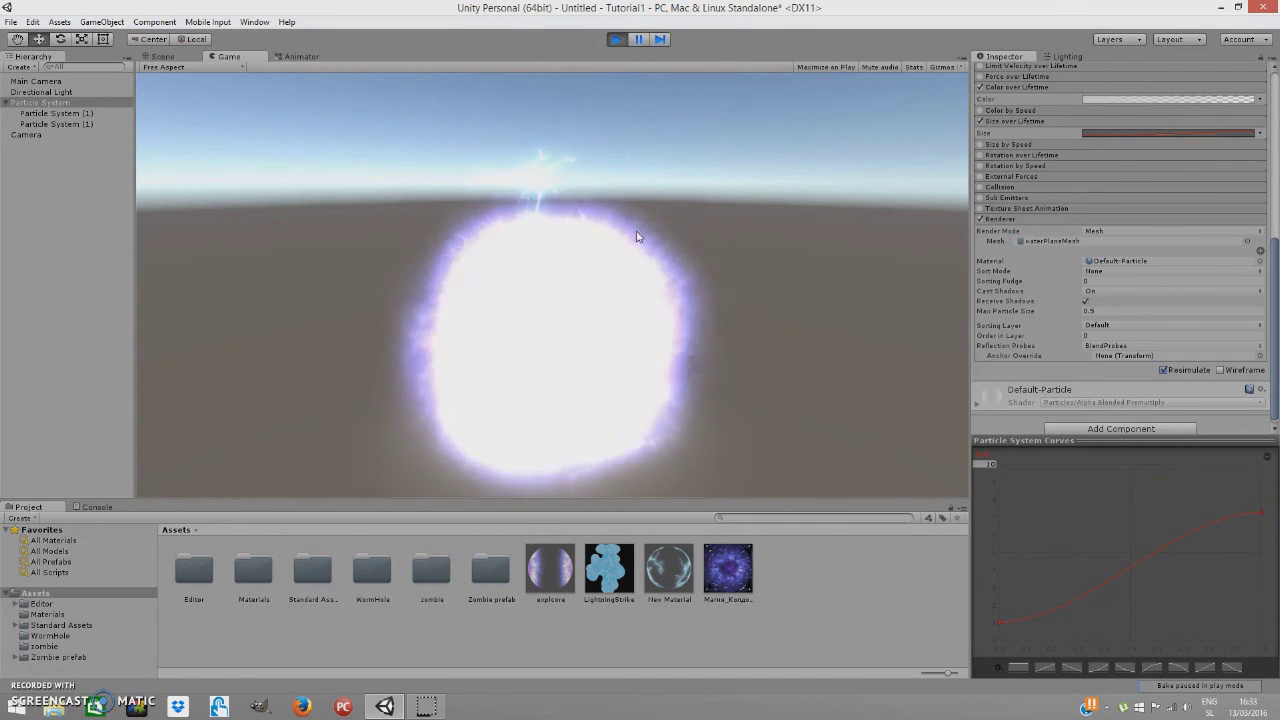
Step: Rerun the scene in Play mode to check the larger parent particle, and exit Play mode
{"action": "left_click", "coordinate": [616, 40]}
{"action": "key", "text": "ctrl+p"}
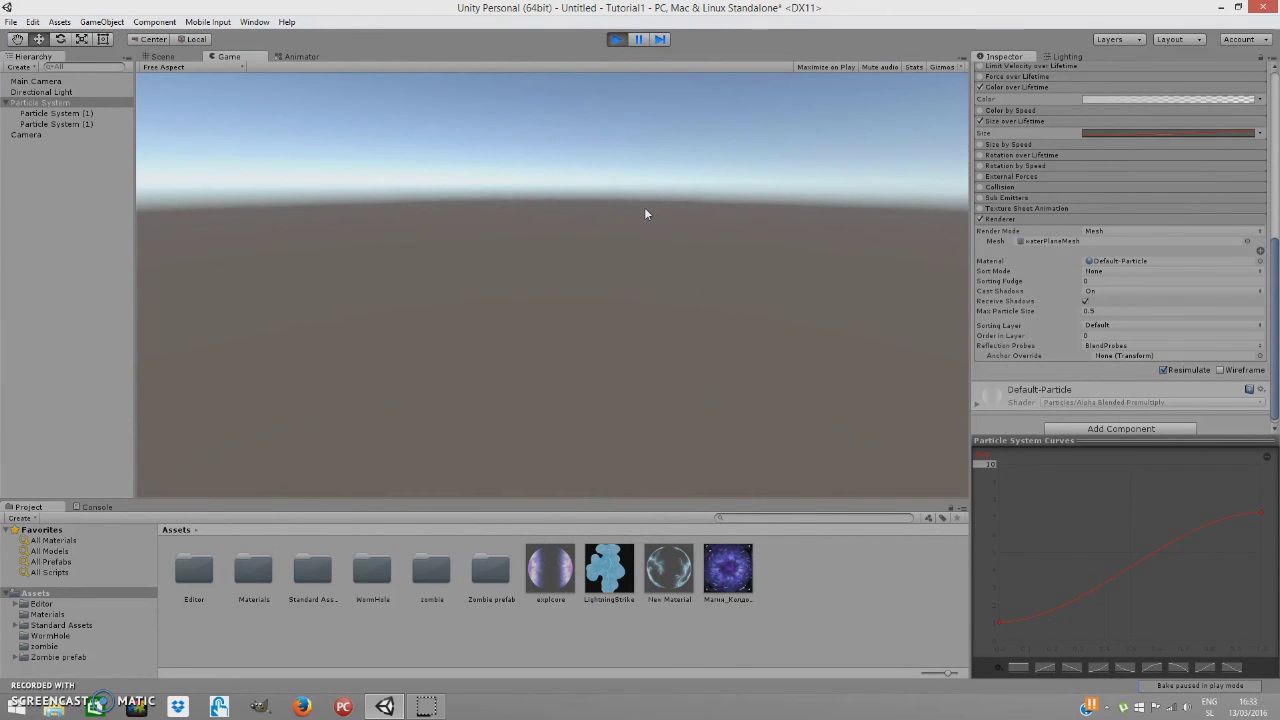
{"action": "left_click", "coordinate": [615, 41]}
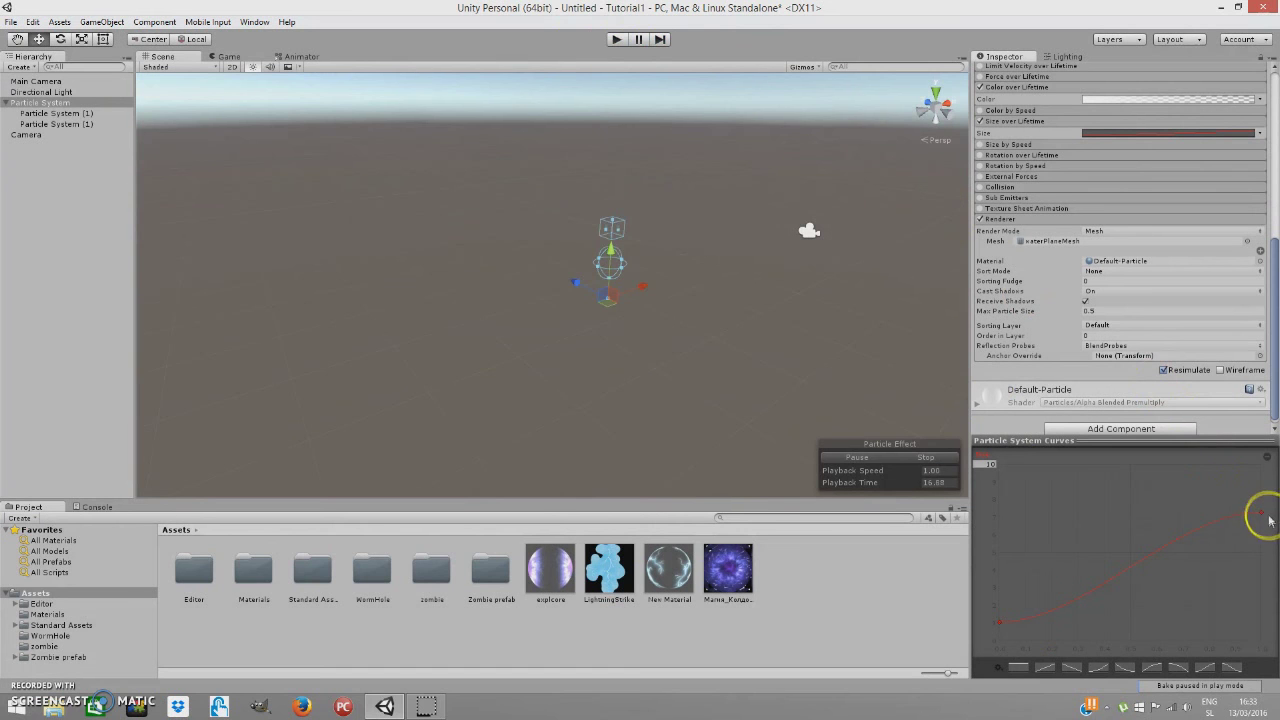
Step: Raise the parent's Size over Lifetime curve further, to 10 at the end and about 2 at the start
{"action": "left_click_drag", "start_coordinate": [1265, 517], "coordinate": [1260, 465]}
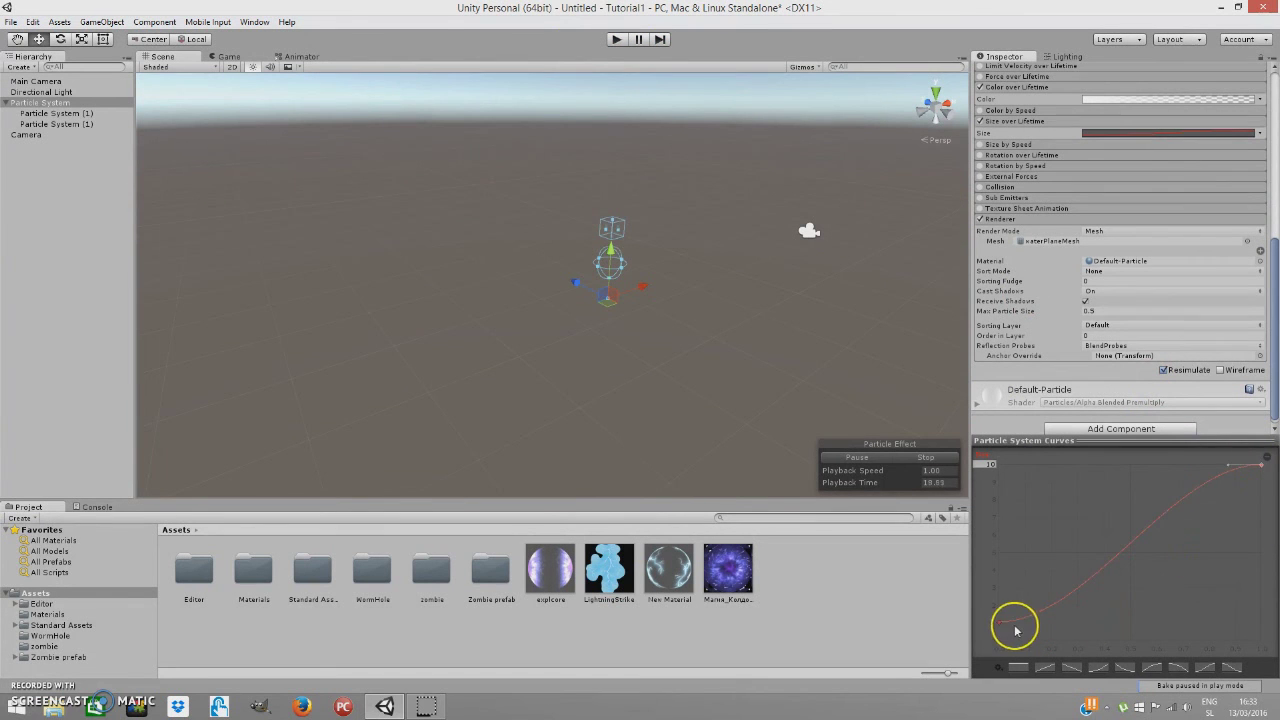
{"action": "left_click_drag", "start_coordinate": [998, 627], "coordinate": [991, 606]}
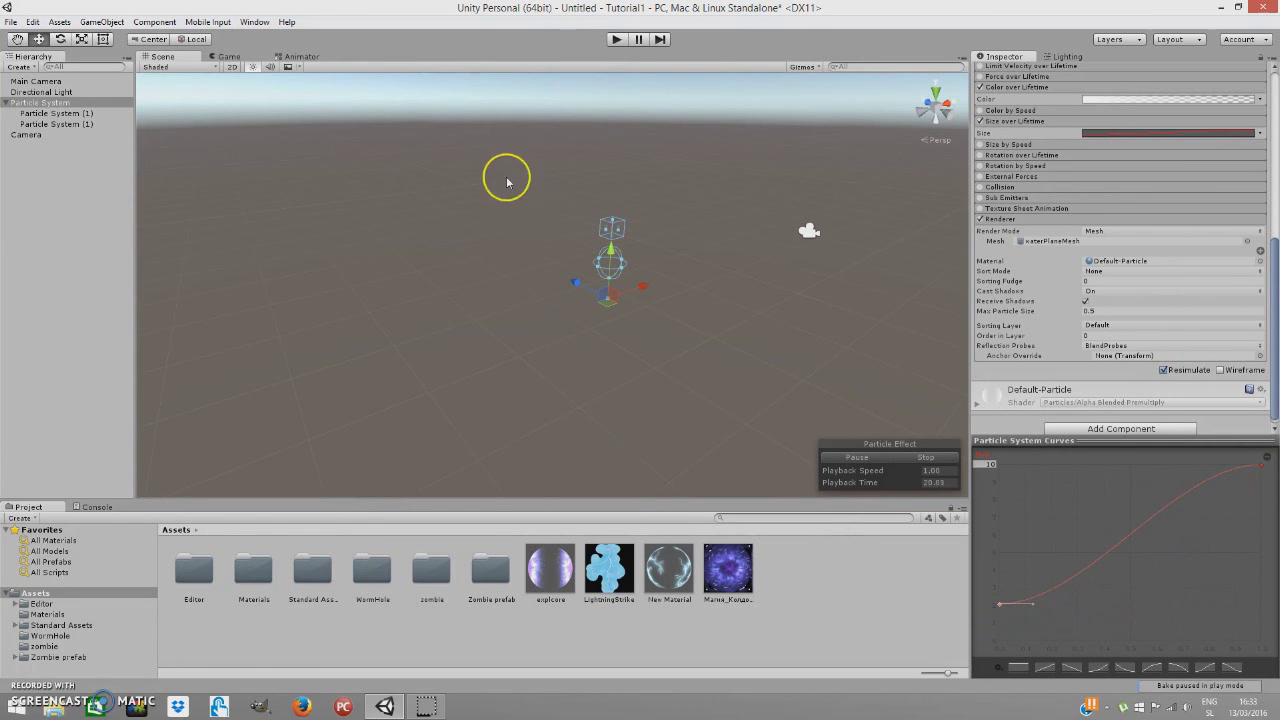
Step: Play the scene several times to examine the finished effect with the steeper size curve
{"action": "left_click", "coordinate": [617, 40]}
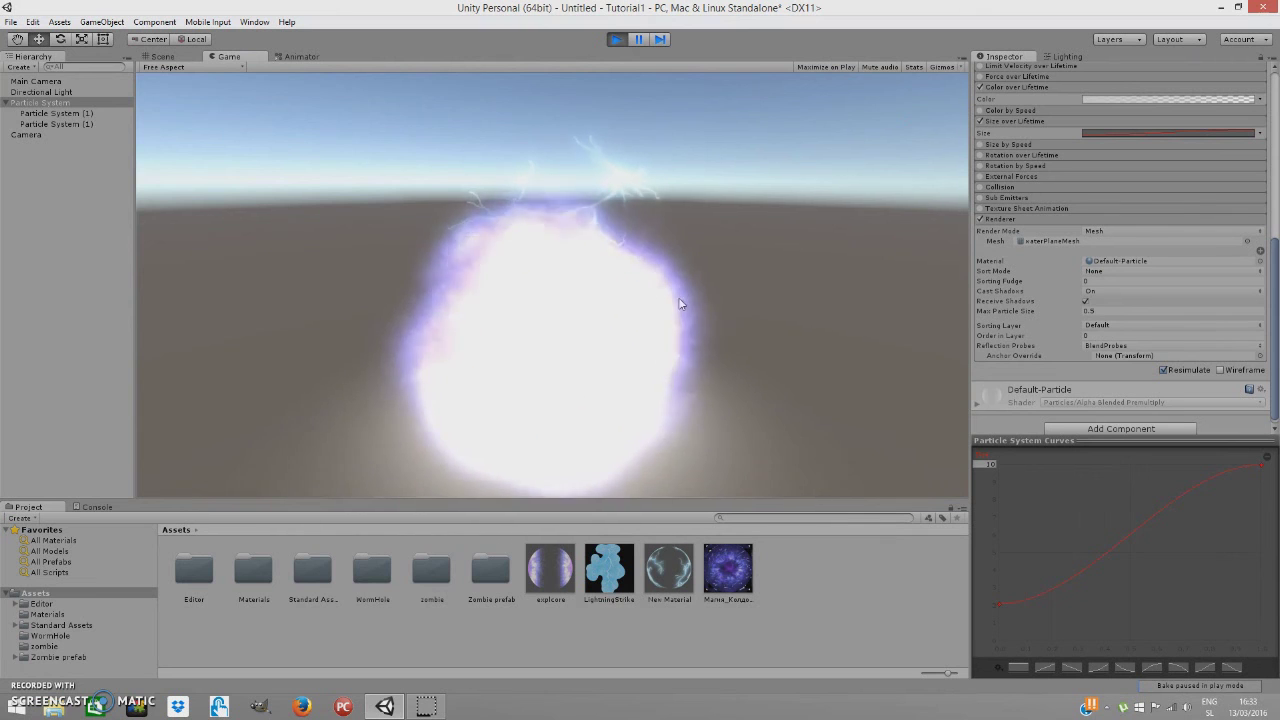
{"action": "left_click", "coordinate": [616, 39]}
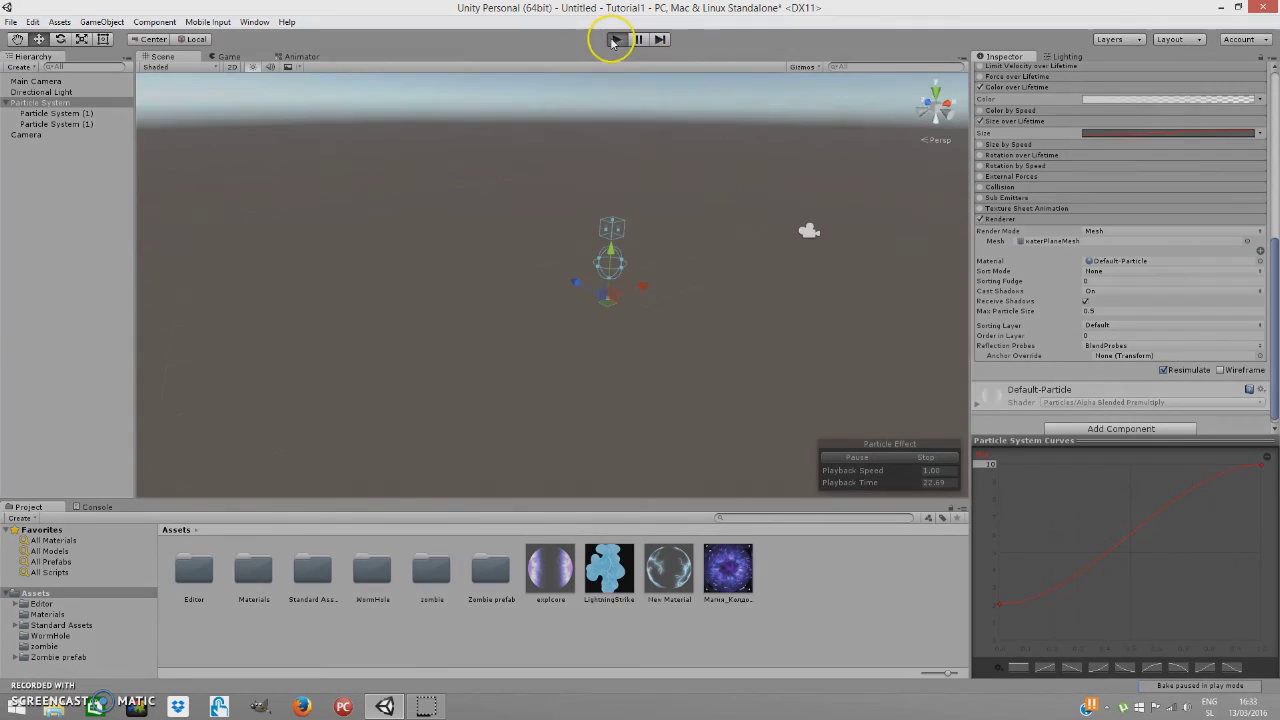
{"action": "key", "text": "ctrl+p"}
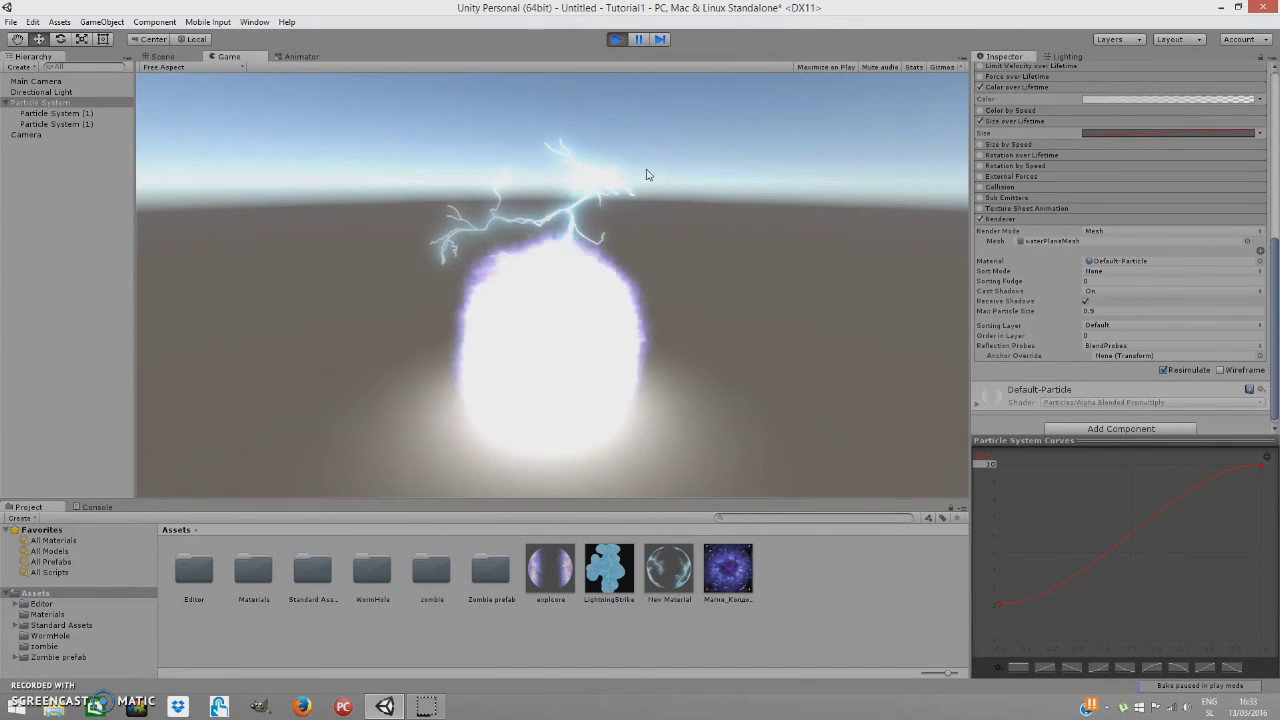
{"action": "left_click", "coordinate": [618, 38]}
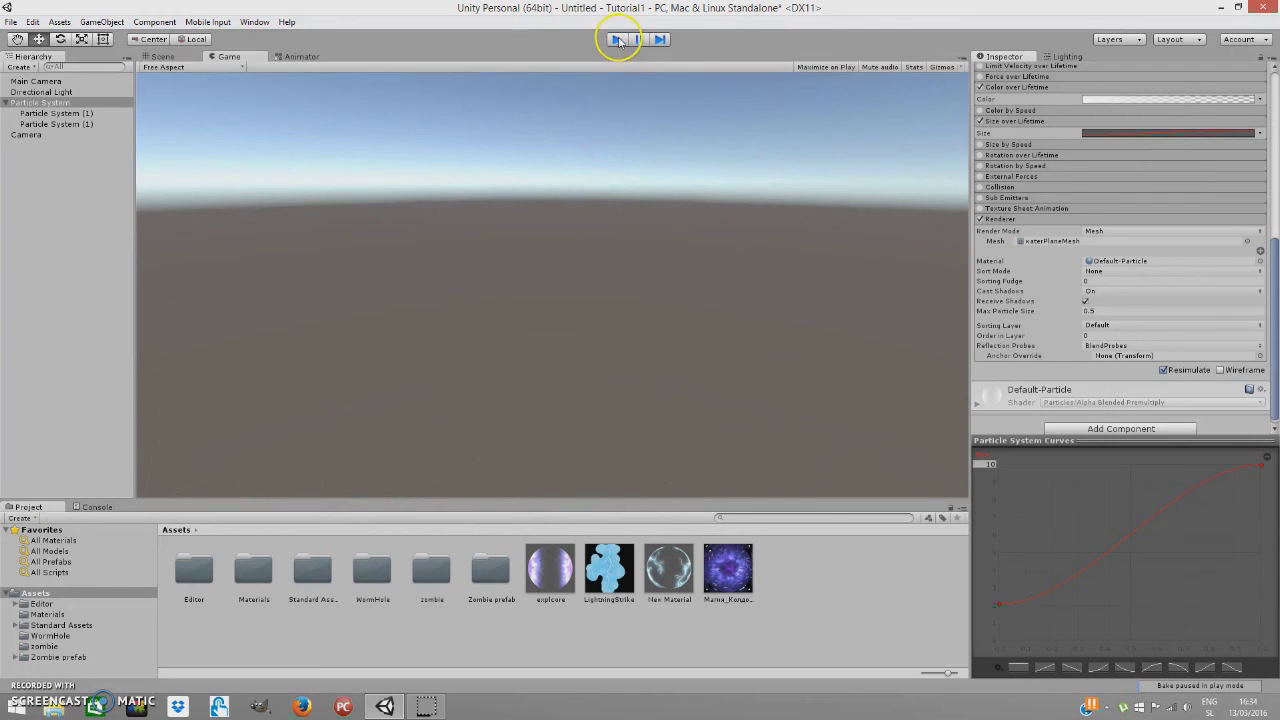